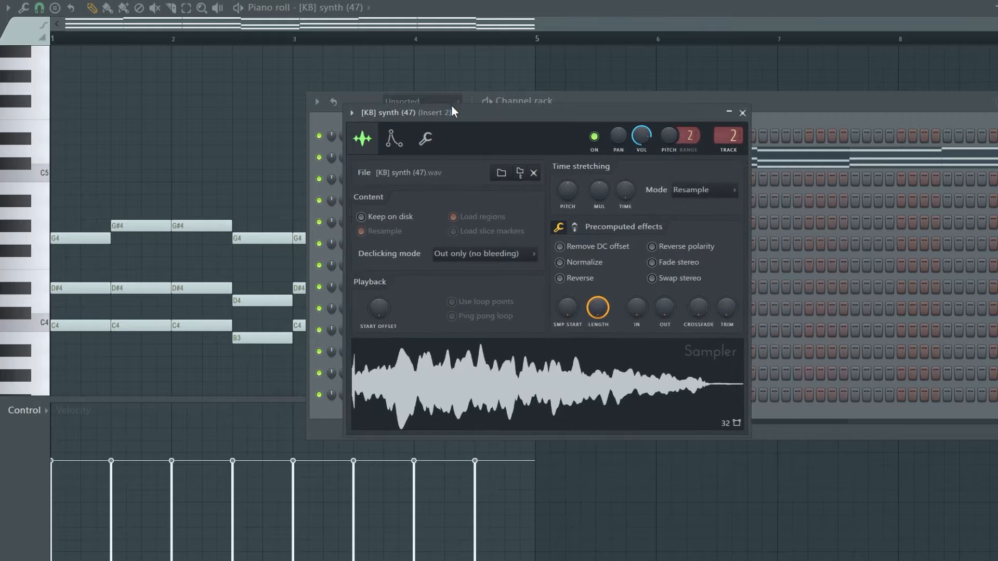
Audition the [KB] synth (47) sample and check its volume envelope settings.
left_click(523, 399)
left_click(397, 139)
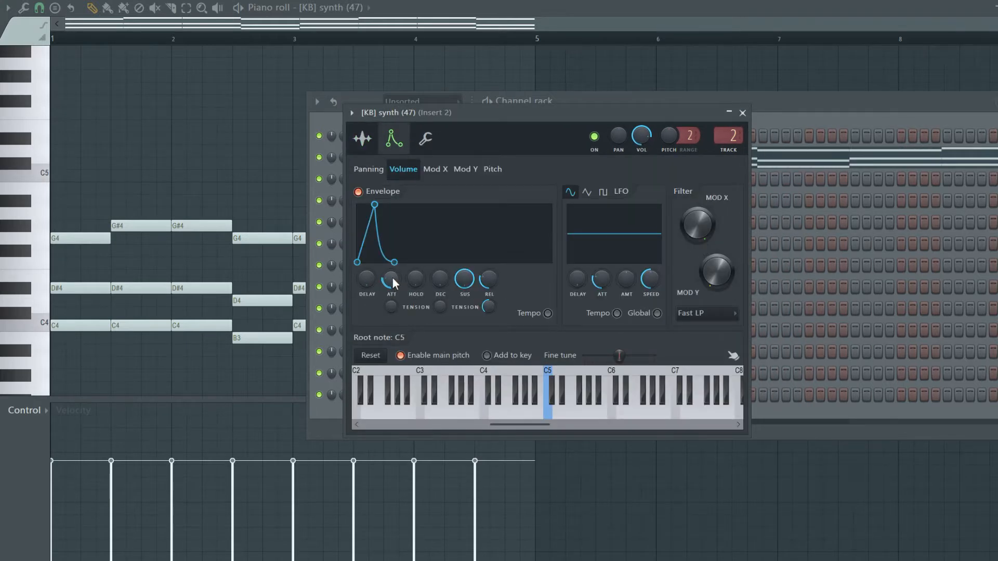
left_click(363, 138)
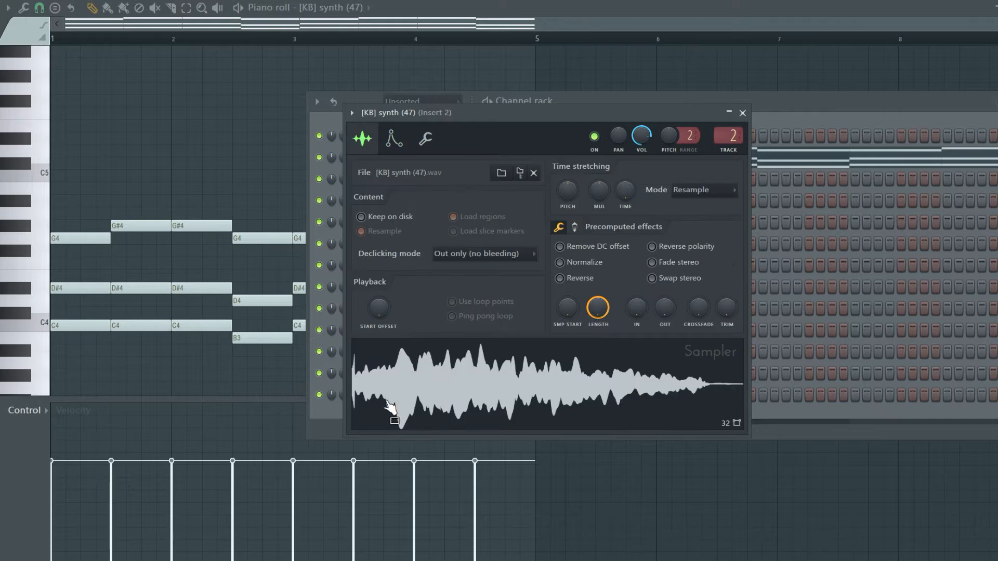
left_click(743, 113)
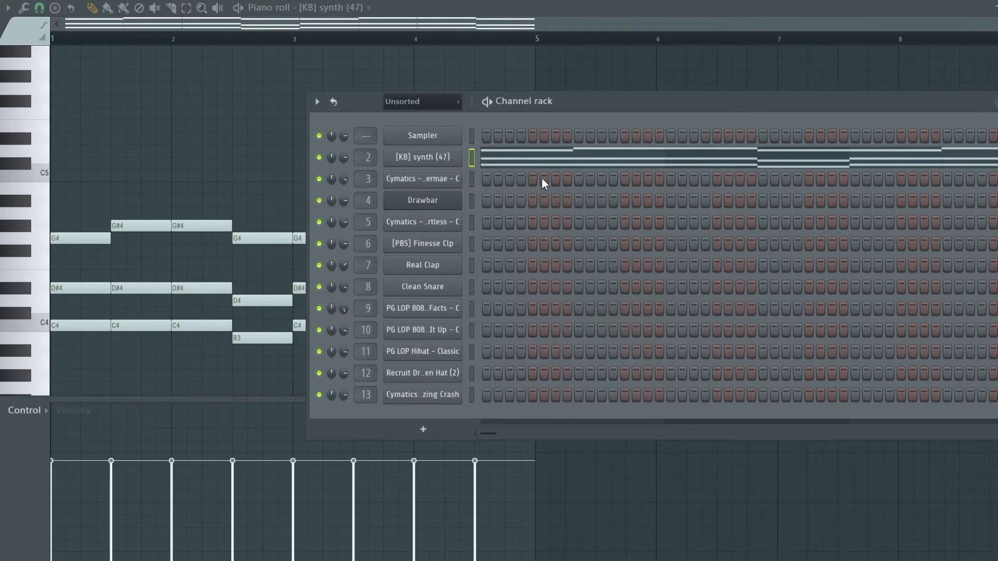
Open the [KB] synth (47) pattern in the piano roll and play back its chord progression.
left_click(505, 158)
left_click(504, 158)
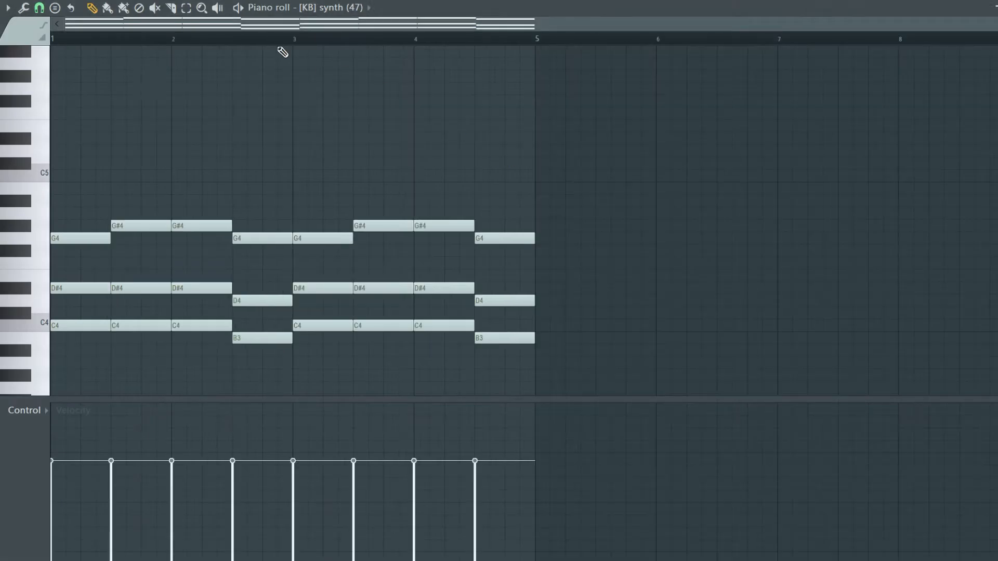
key("space")
key("space")
key("space")
Duplicate the four-bar C4–B4 scale notes on the Sampler channel into the octaves above and below.
key("Page_Up")
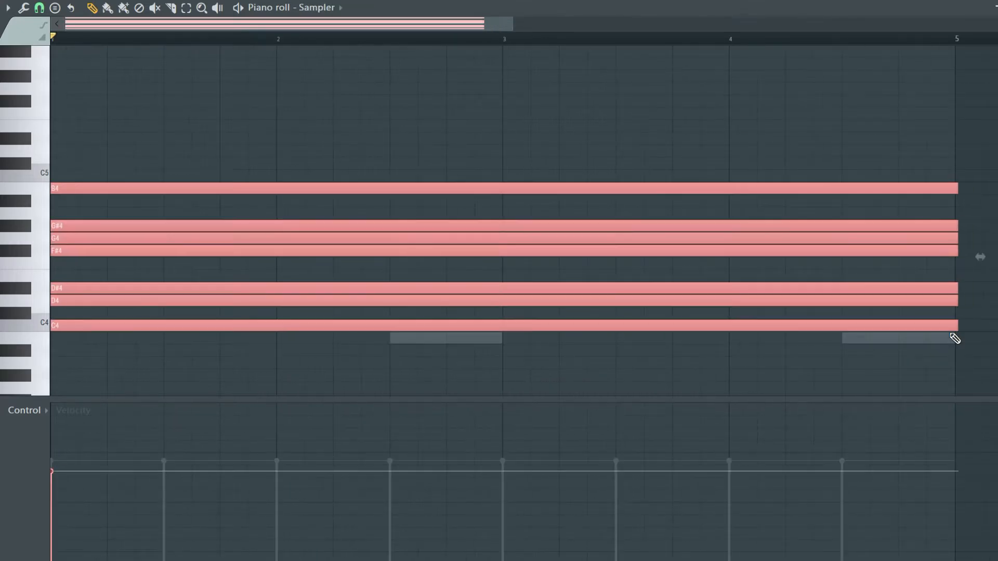
left_click_drag(953, 336, 980, 107)
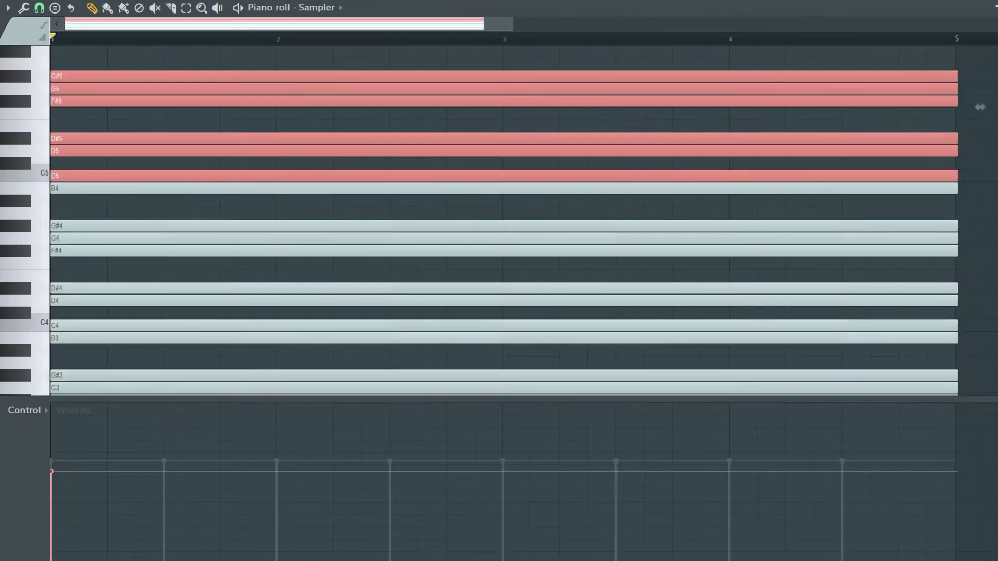
Return to the [KB] synth (47) piano roll and examine its chord notes against the ghosted scale notes.
key("F6")
left_click(609, 160)
scroll(603, 166, "down", 3)
scroll(572, 174, "up", 2)
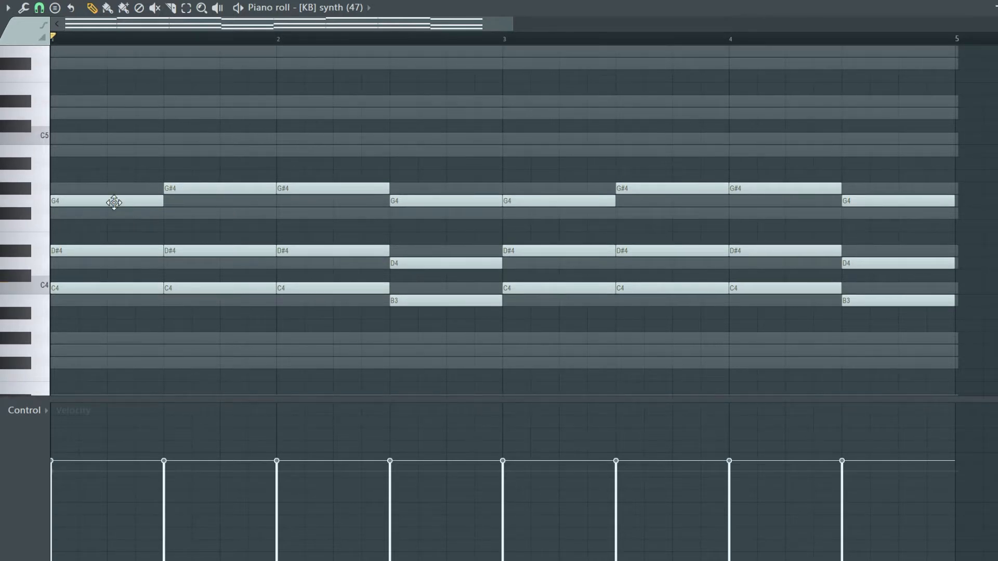
mouse_move(170, 179)
left_mouse_down()
mouse_move(175, 130)
mouse_move(179, 185)
left_mouse_up()
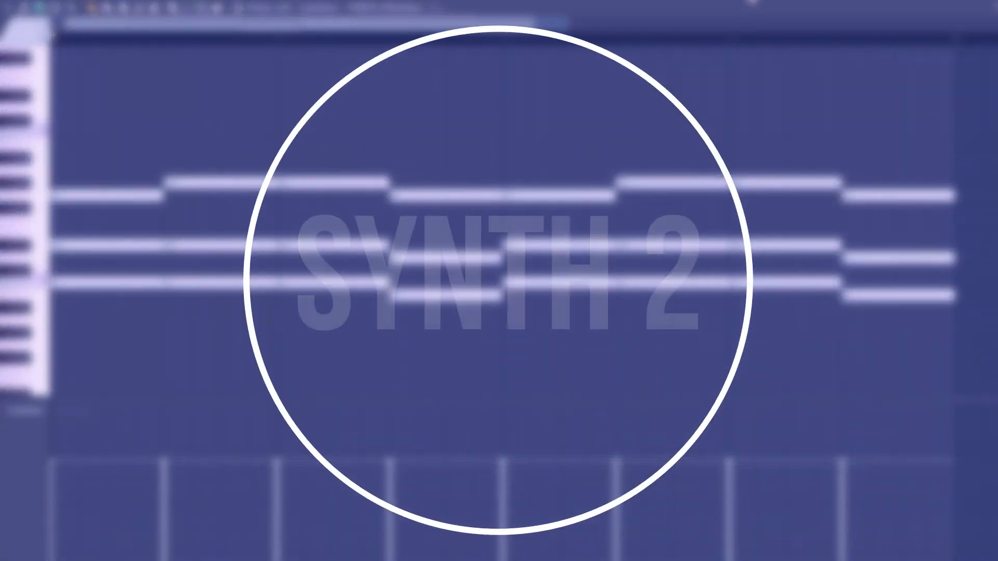
Play back the Cymatics - SYNTH Effortless chord pattern in the piano roll.
left_click_drag(490, 42, 0, 123)
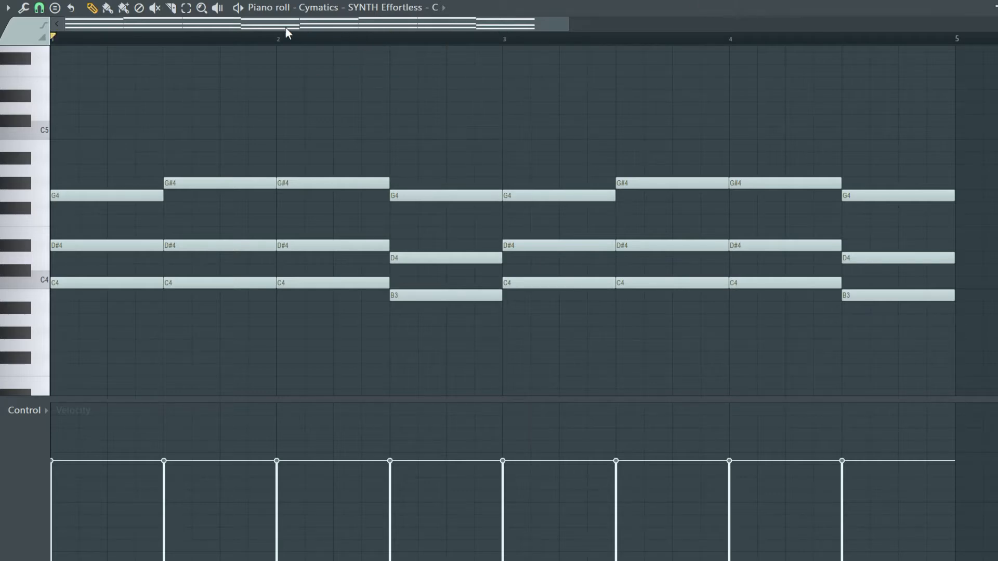
key("space")
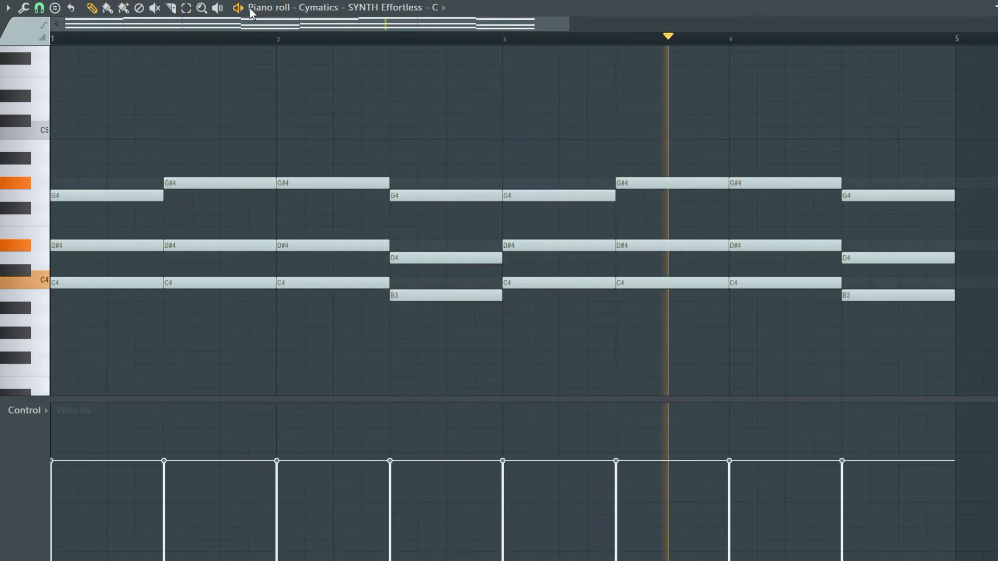
key("space")
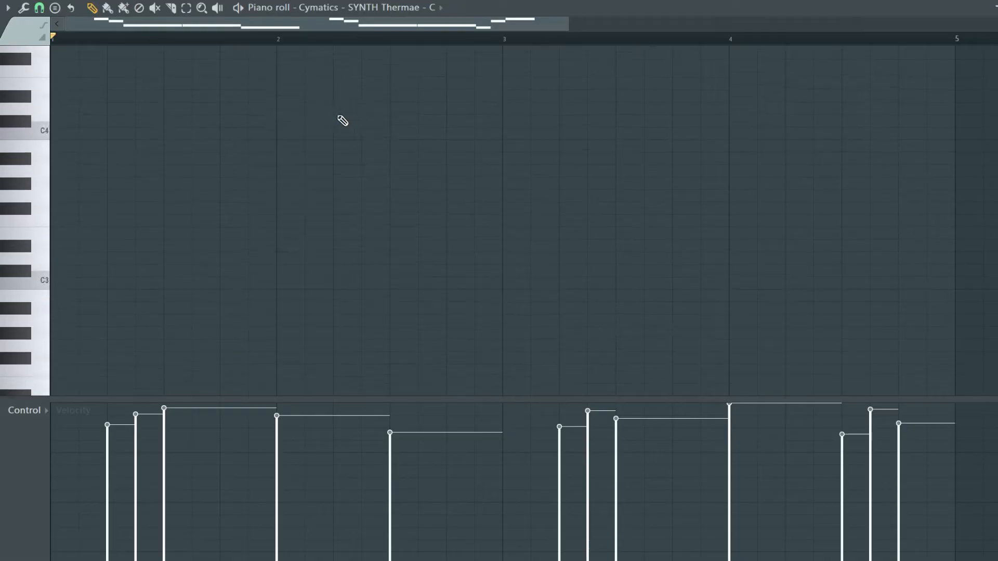
Bring the Cymatics - SYNTH Thermae pluck melody around C6 into view and play it back.
scroll(319, 162, "up", 8)
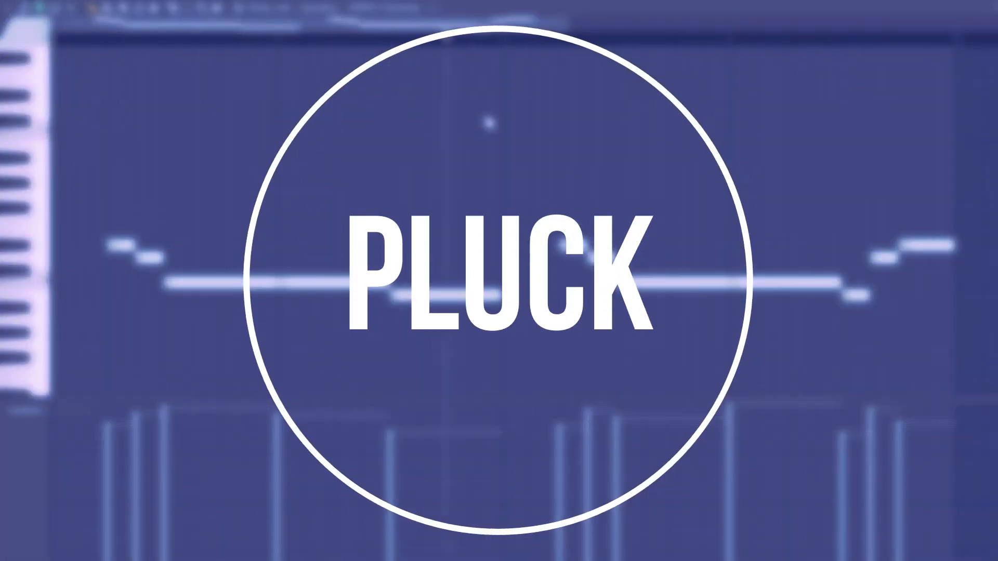
key("space")
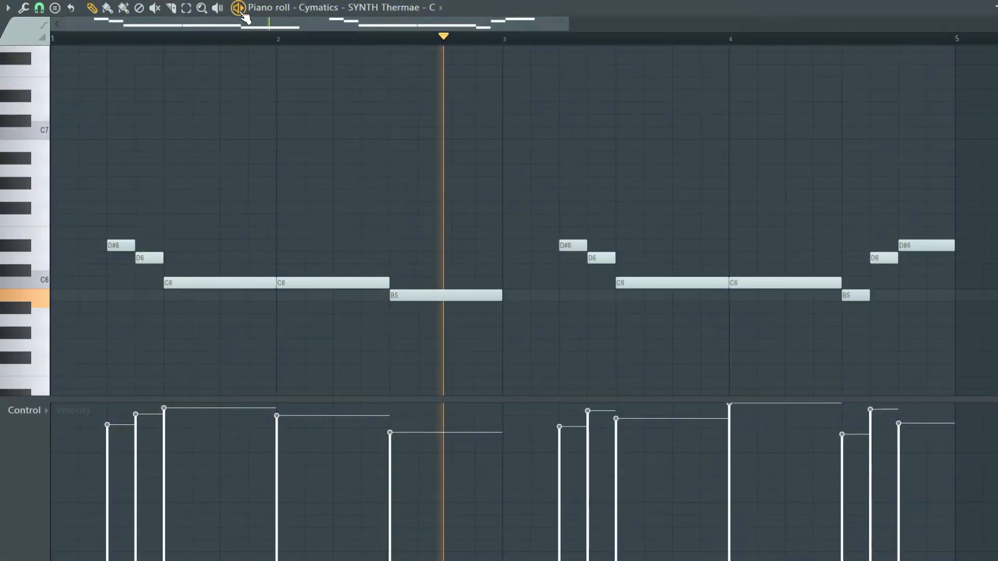
key("space")
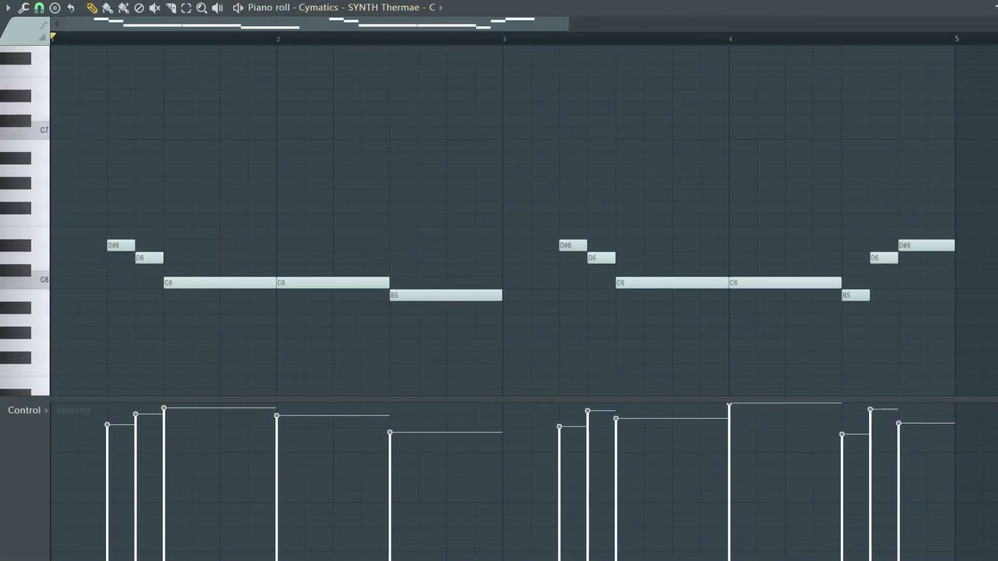
Look up the Cymatics - Apex One Shots Vol 3 folder under Melodic in the sample browser.
key("F6")
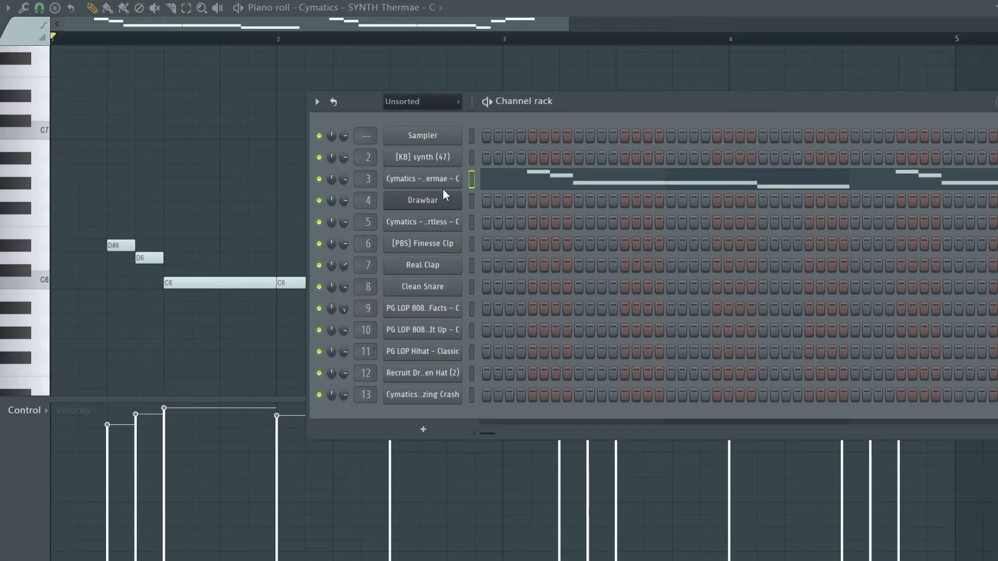
key("alt+F8")
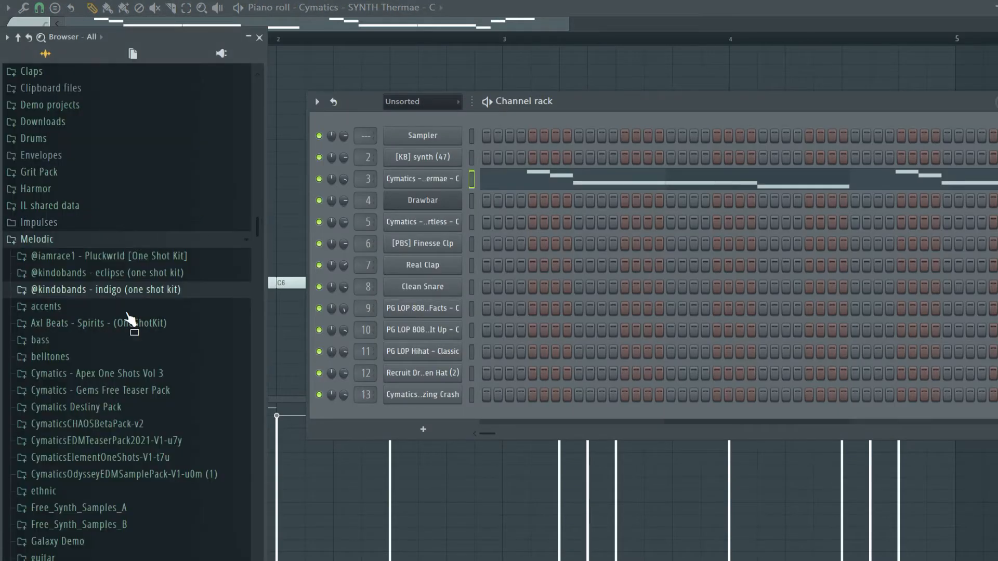
left_click(154, 373)
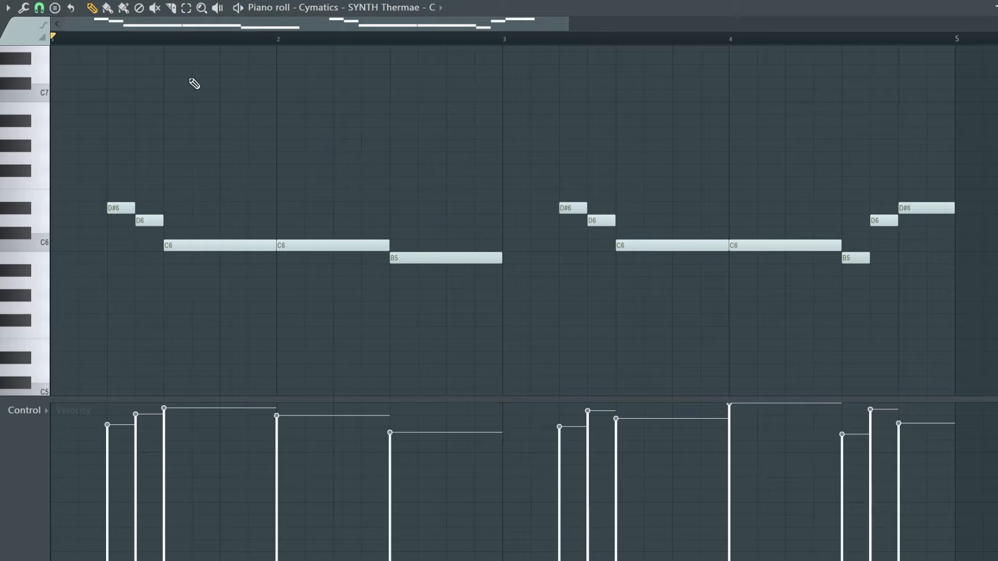
Play back the Drawbar melody with its slide notes in the piano roll.
scroll(431, 162, "up", 3)
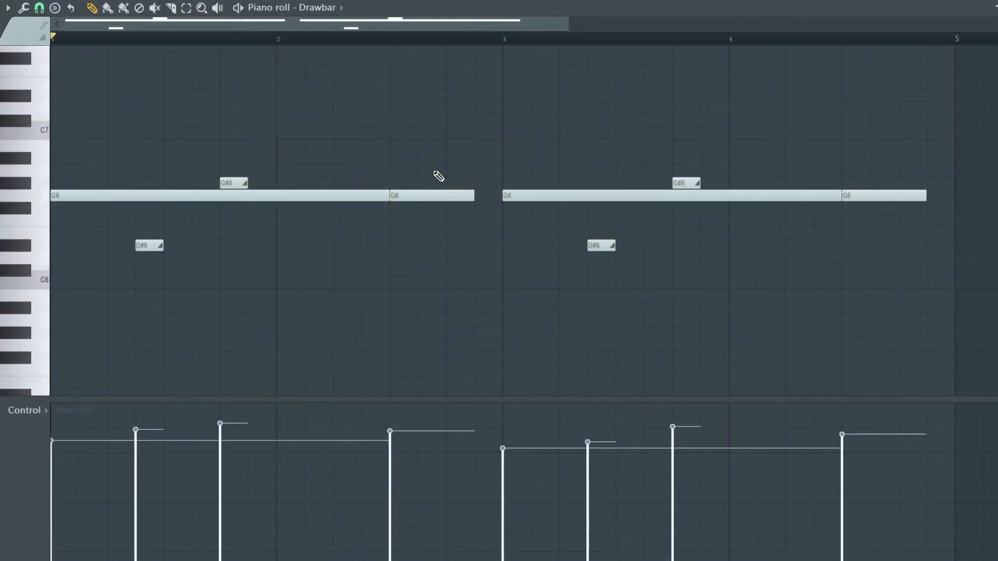
left_click(442, 133)
right_click(443, 133)
left_click(240, 9)
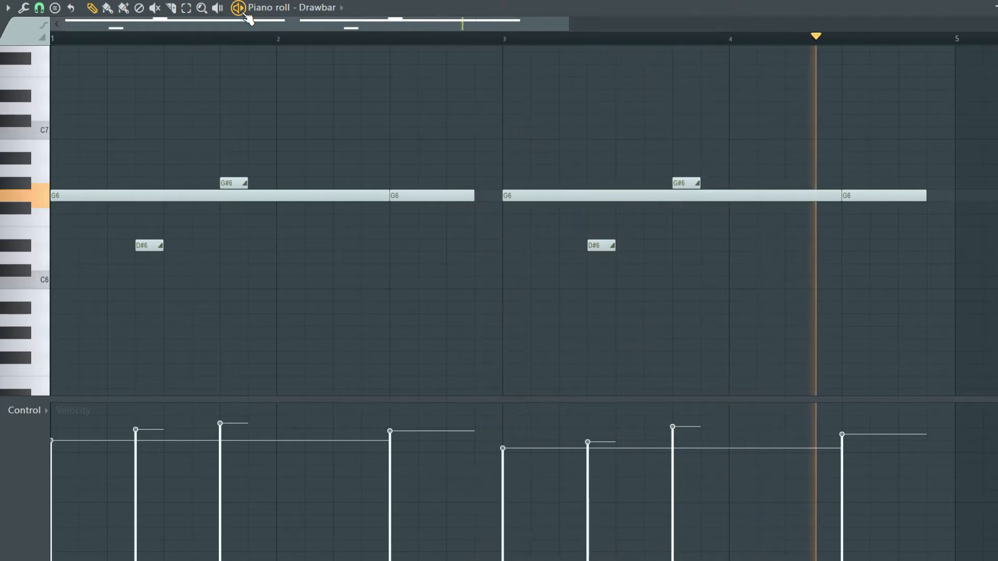
left_click(244, 14)
key("space")
Open the Drawbar instrument from the channel rack to view its sound settings, and close it.
key("F6")
left_click(424, 204)
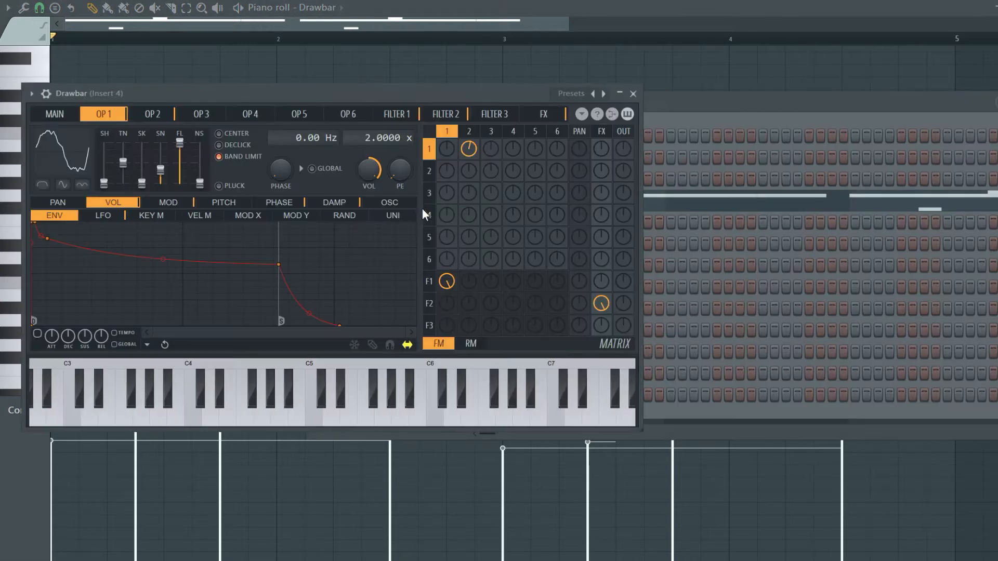
left_click(634, 93)
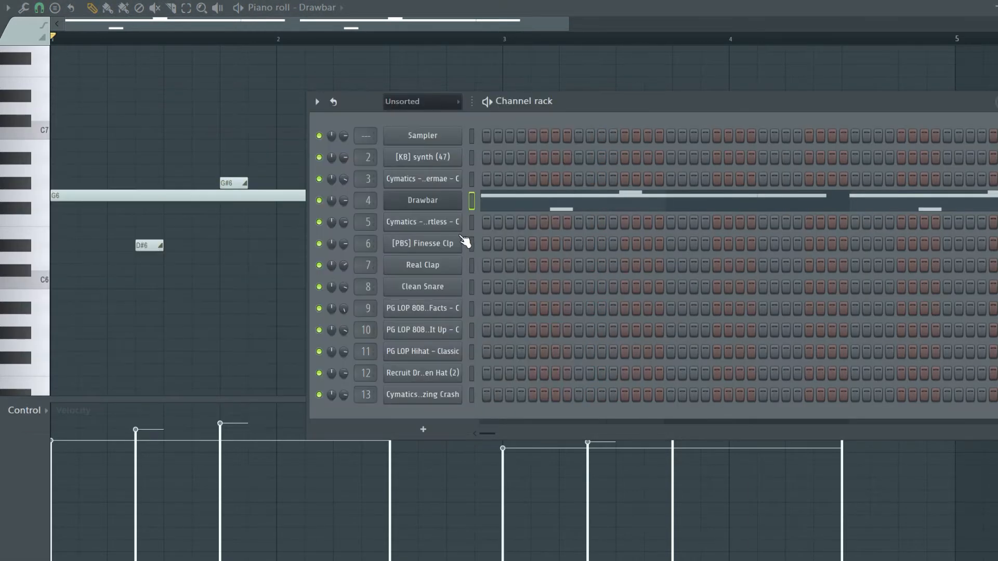
Open the Drawbar pattern from the playlist in the piano roll and view its notes.
key("F5")
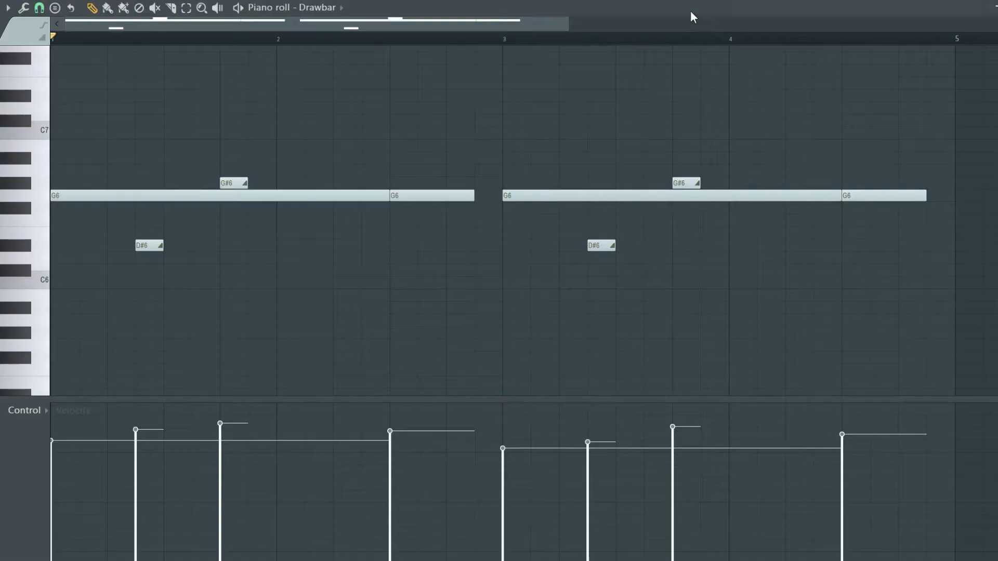
key("F5")
double_click(507, 147)
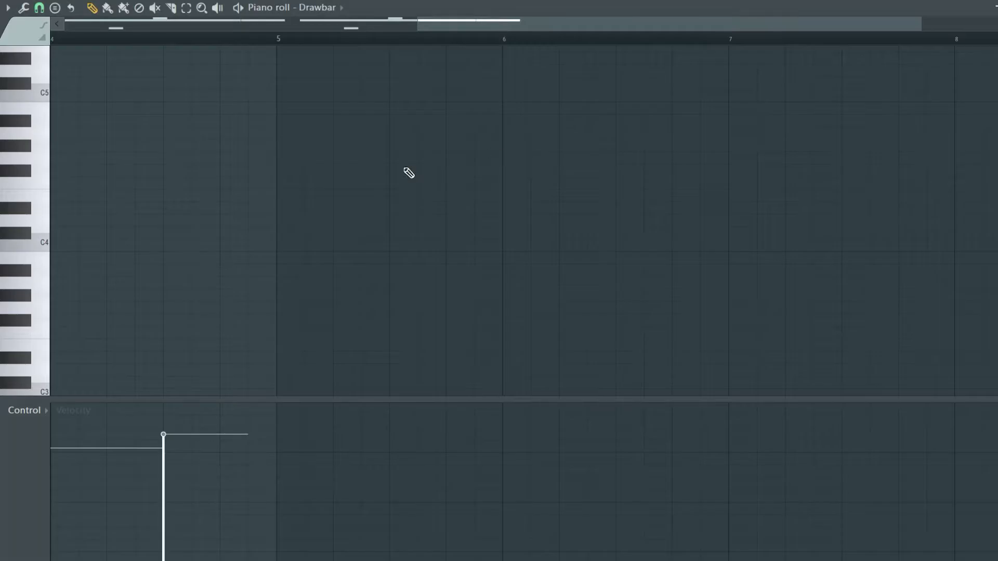
left_click_drag(449, 26, 71, 104)
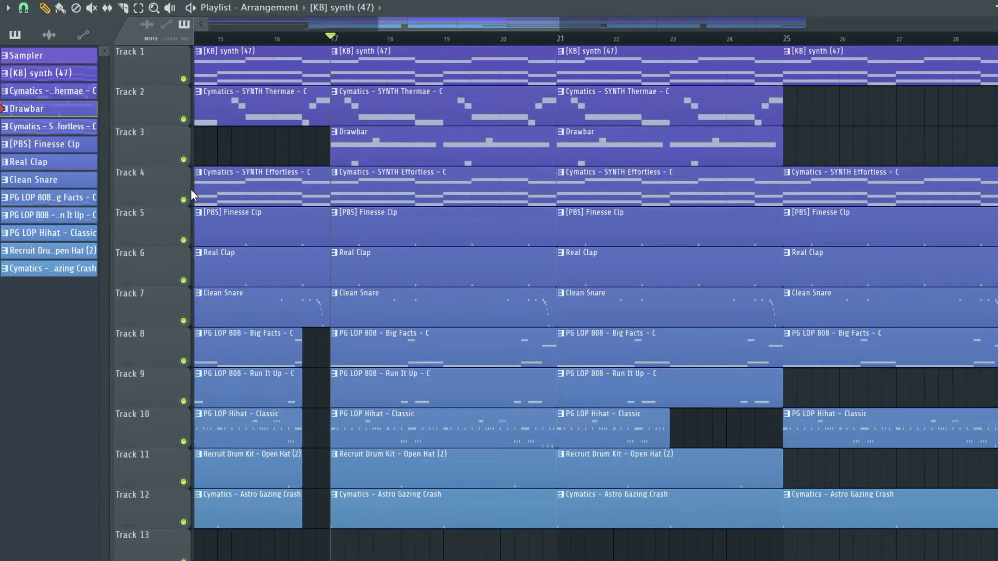
Isolate the [PBS] Finesse Clp and Real Clap tracks in the playlist and play them back.
left_click_drag(186, 200, 191, 80)
right_click(185, 241)
left_click(185, 281)
key("space")
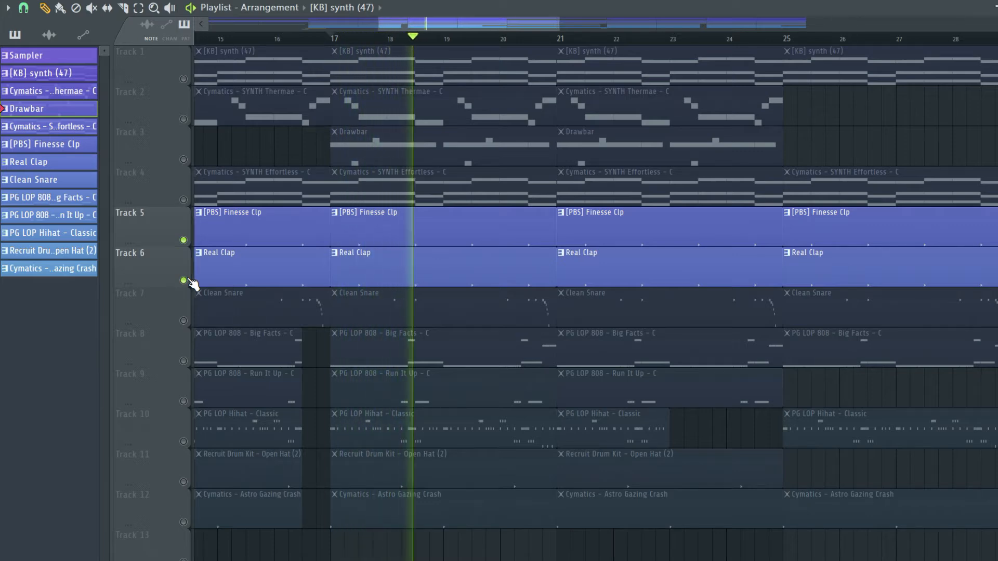
key("space")
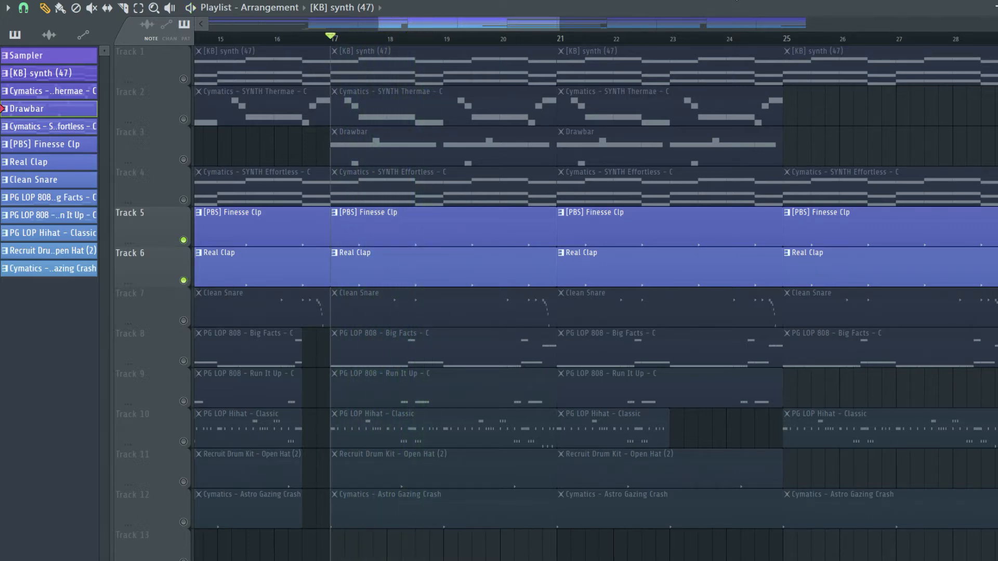
Unmute the Clean Snare track and open its pattern in the piano roll.
left_click(184, 321)
double_click(384, 305)
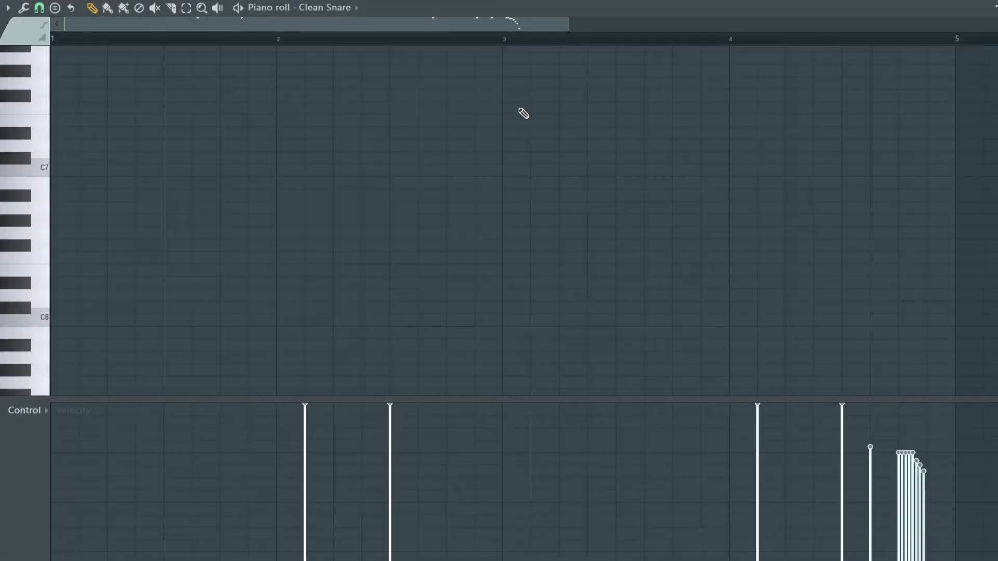
Try an extra C5 Clean Snare hit late in bar 1.
double_click(398, 171)
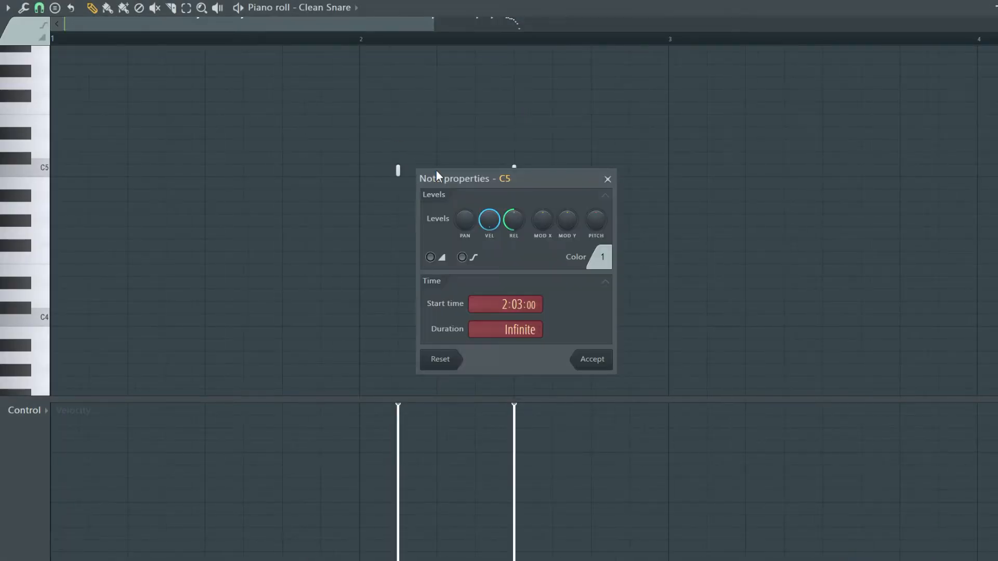
left_click(607, 180)
left_click(399, 171)
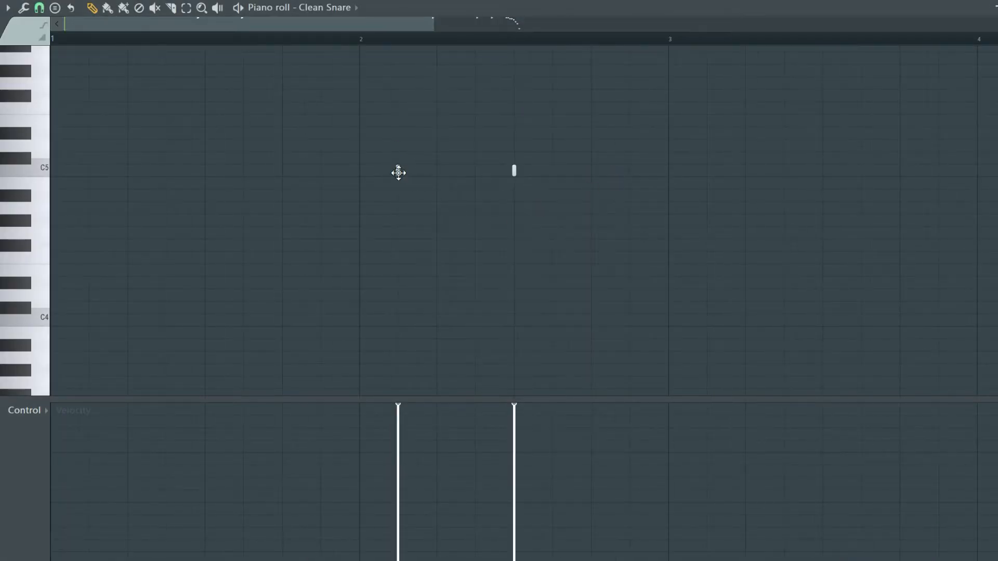
left_click(323, 172)
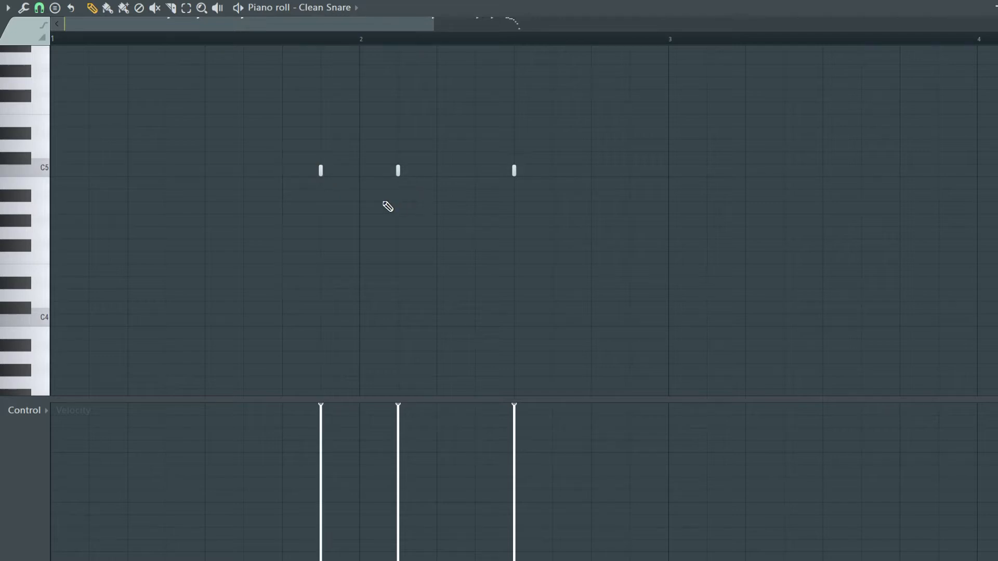
right_click(321, 171)
Examine the descending snare roll at the end of bar 4, and play the claps and snare together in the playlist.
left_click_drag(385, 27, 594, 68)
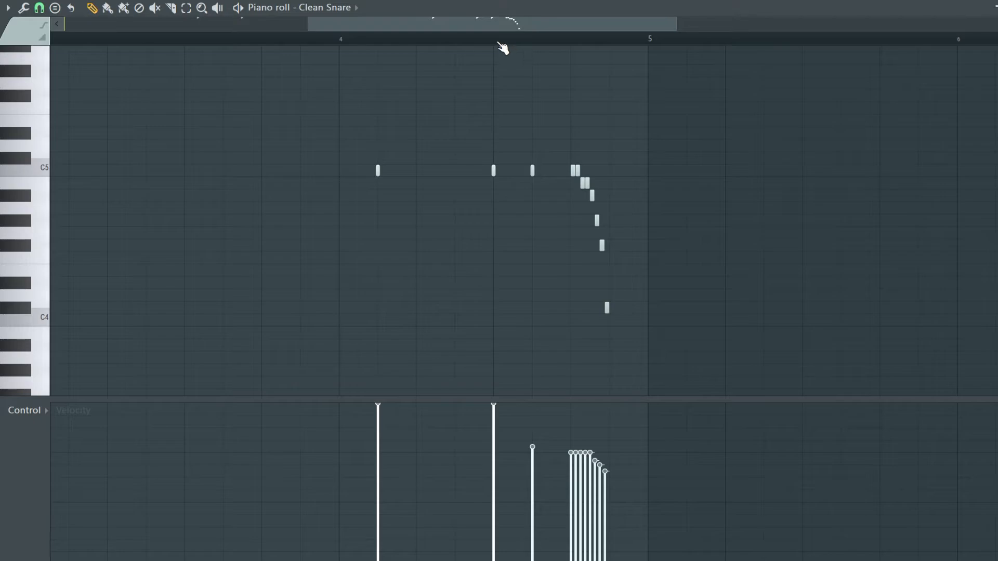
key("F7")
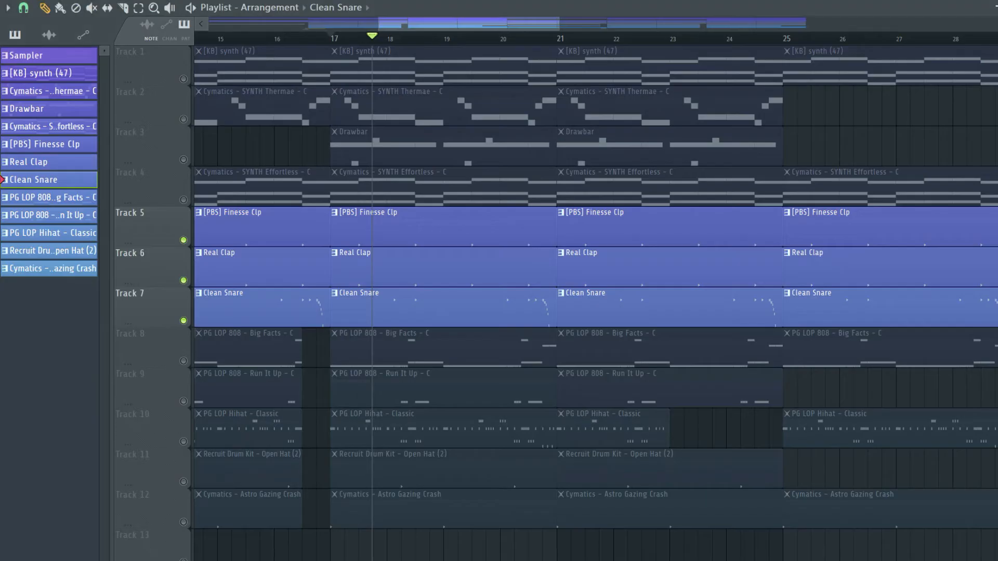
left_click(350, 39)
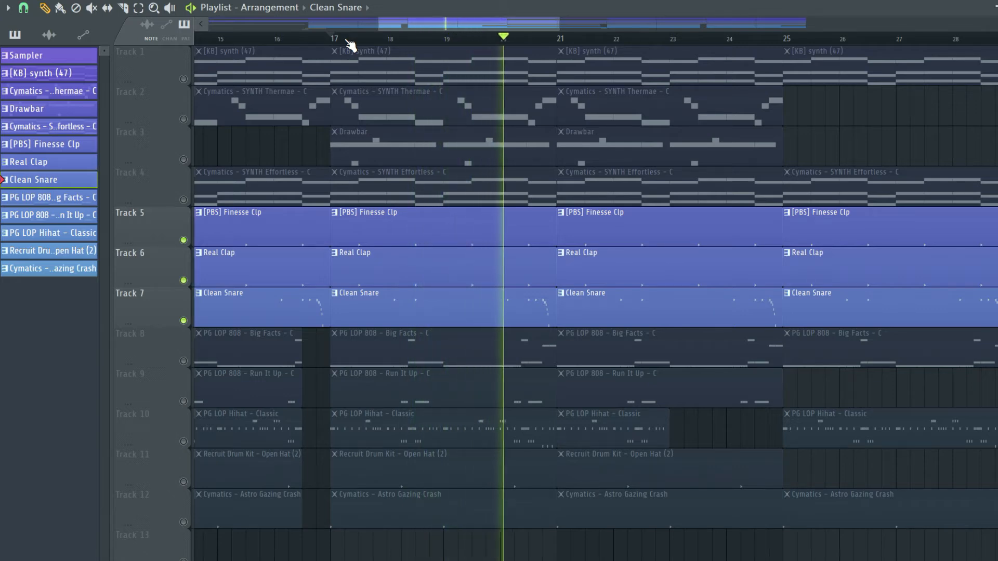
key("space")
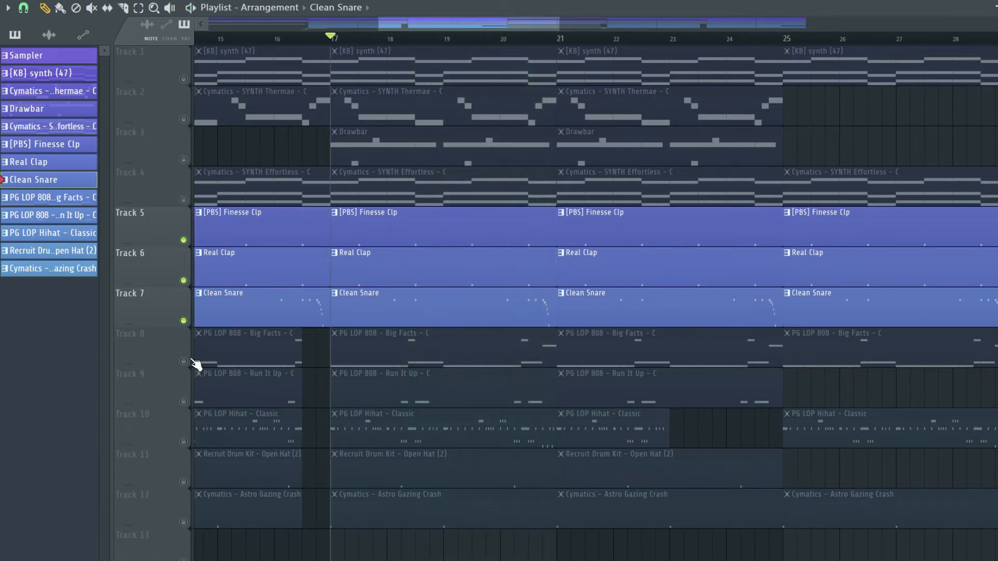
Unmute the PG LOP 808 - Big Facts track in the playlist.
left_click(183, 361)
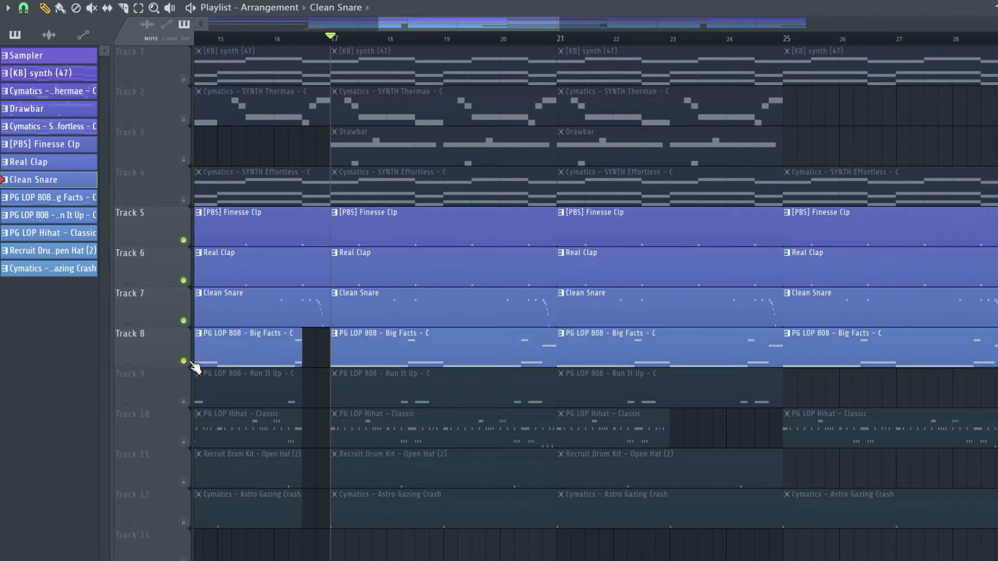
Solo the PG LOP 808 - Big Facts track and open its pattern in the piano roll.
left_click(183, 360, "ctrl")
double_click(416, 346)
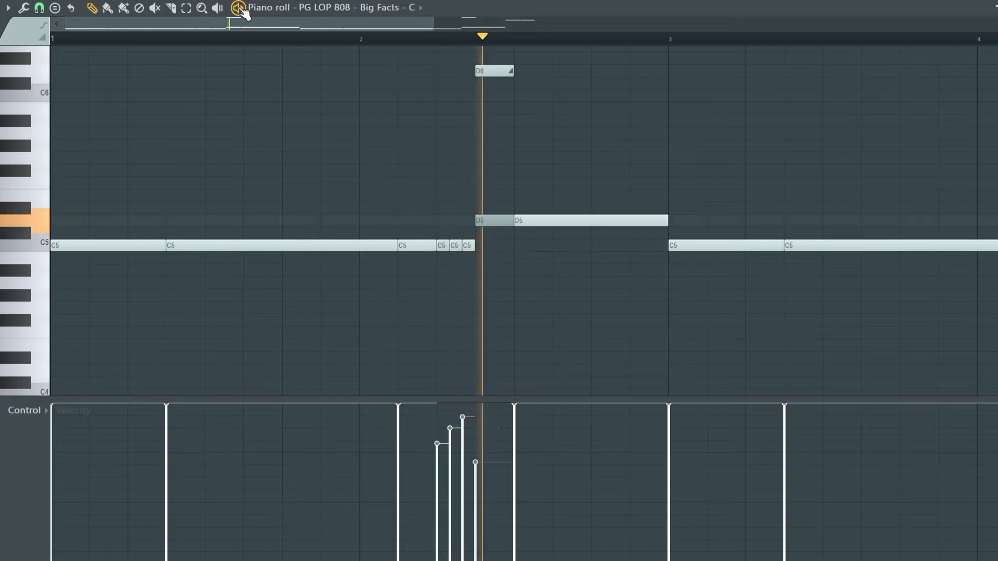
left_click(241, 9)
scroll(572, 324, "down", 2)
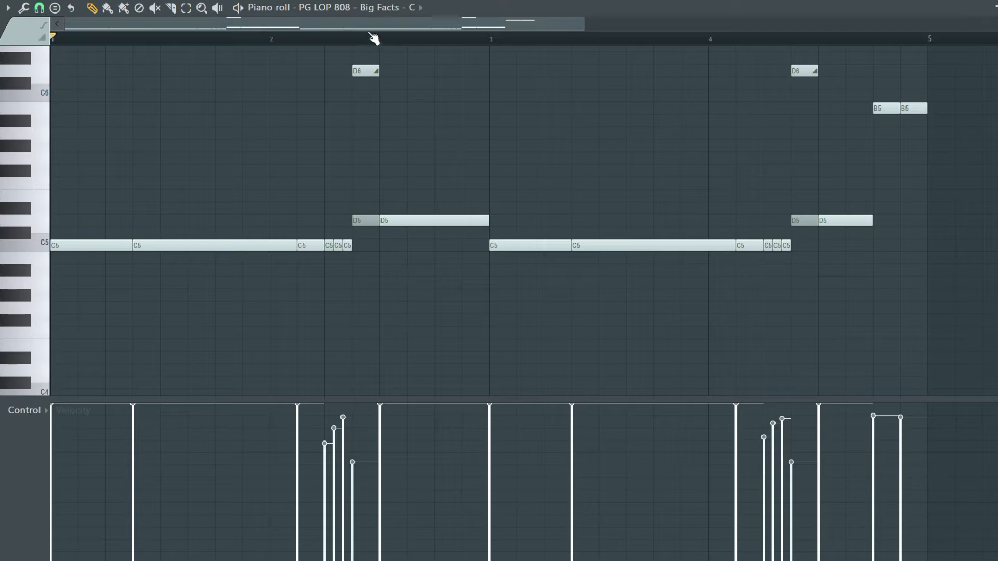
Play the Big Facts pattern and examine the C5 roll and the D5 and D6 notes in bar 2.
left_click_drag(370, 35, 0, 100)
left_click_drag(306, 45, 302, 83)
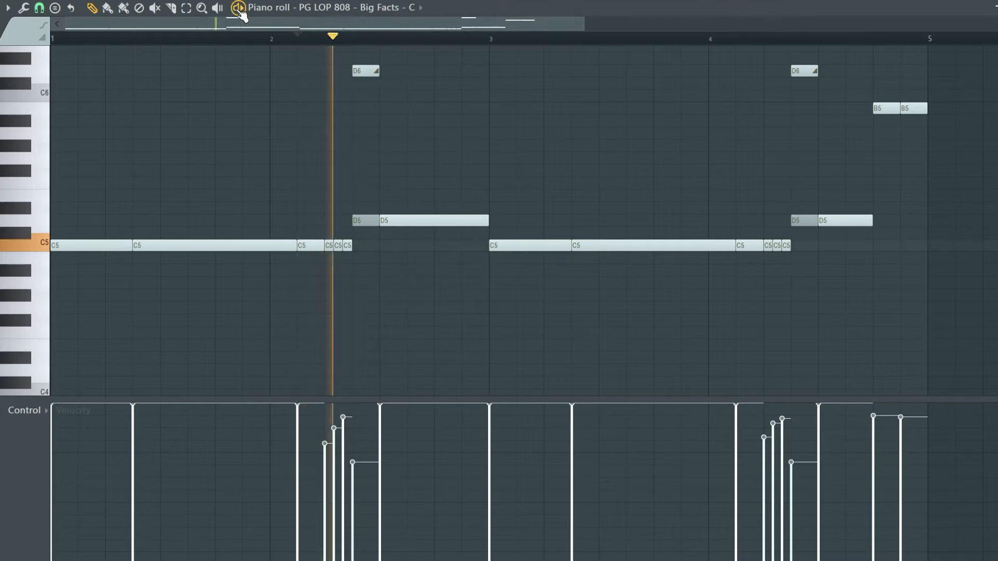
scroll(379, 272, "up", 6)
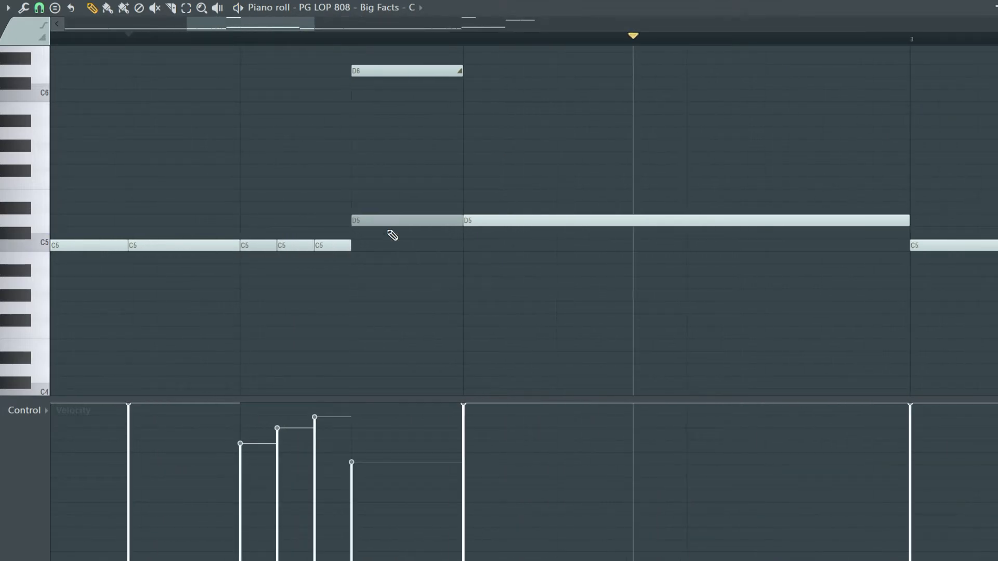
Try slide notes at F5 and G#4 around the 808's C5 notes and delete them again.
left_click(209, 188)
left_click(274, 182)
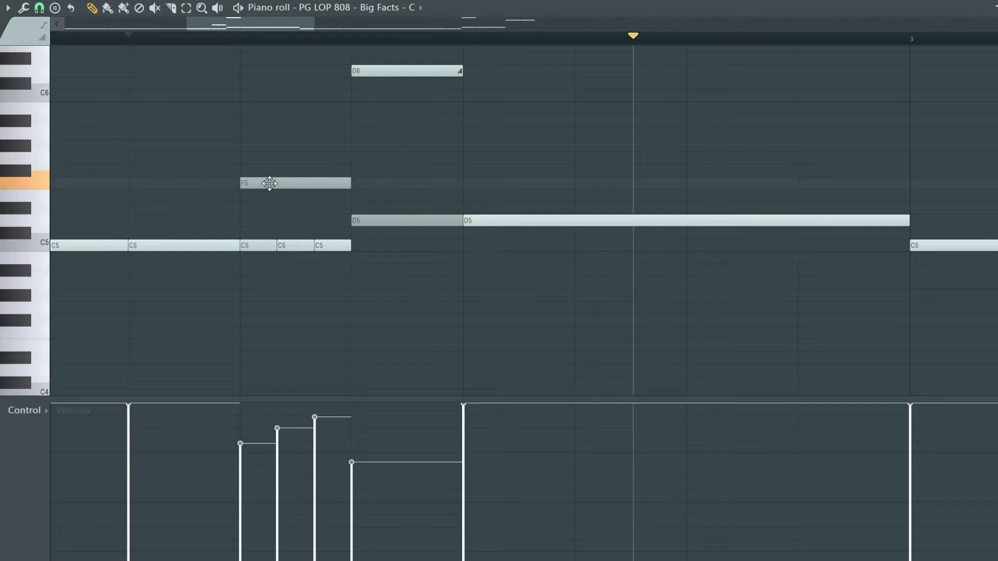
right_click(264, 183)
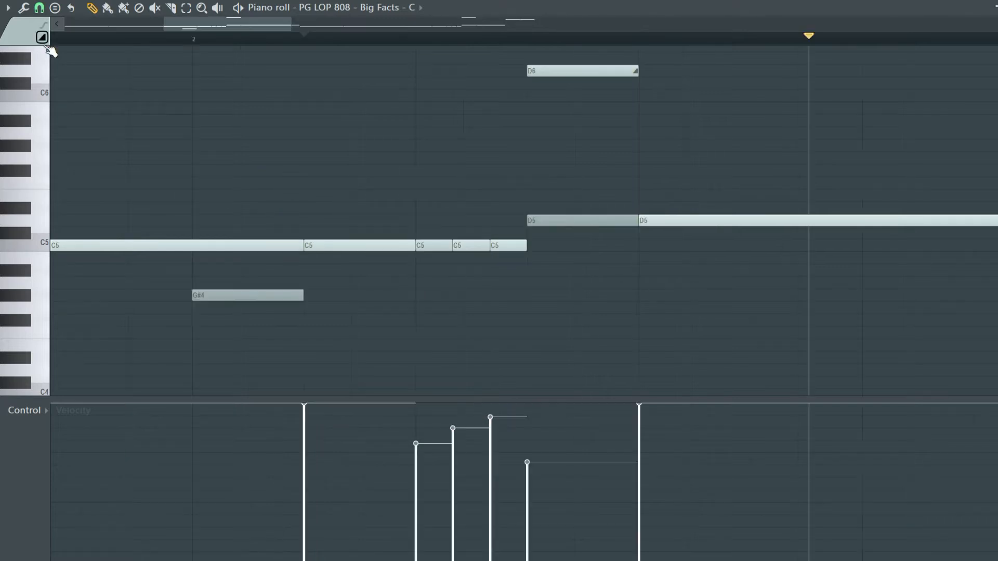
right_click(263, 297)
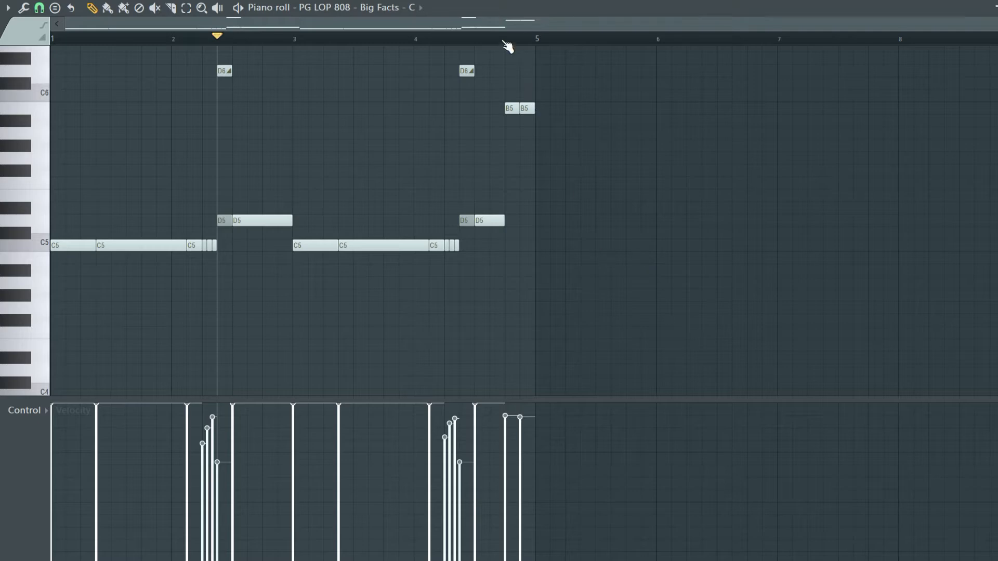
Play the two B5 notes at the end of bar 4 and look up the Big Facts channel in the channel rack.
left_click(505, 40)
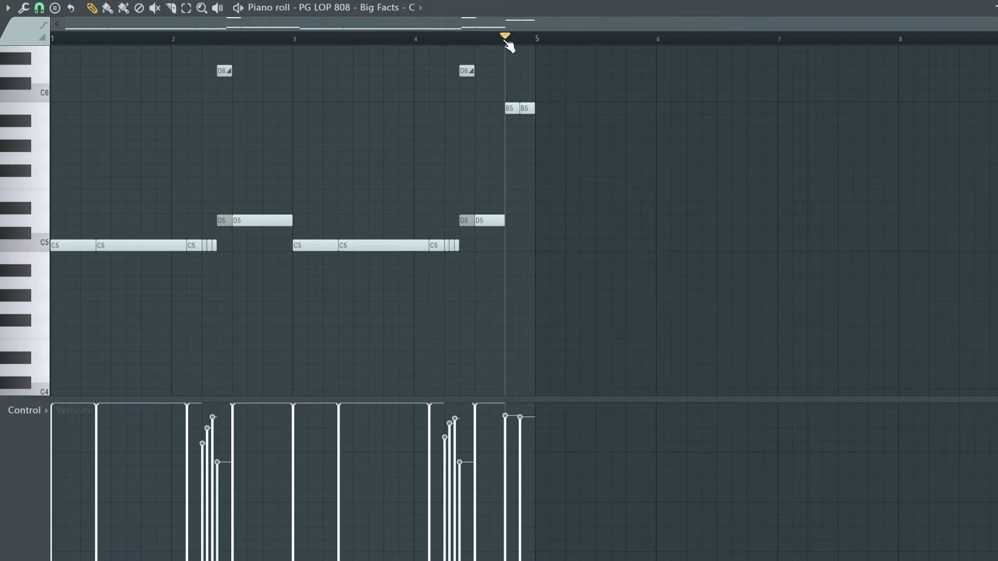
key("space")
key("space")
key("F6")
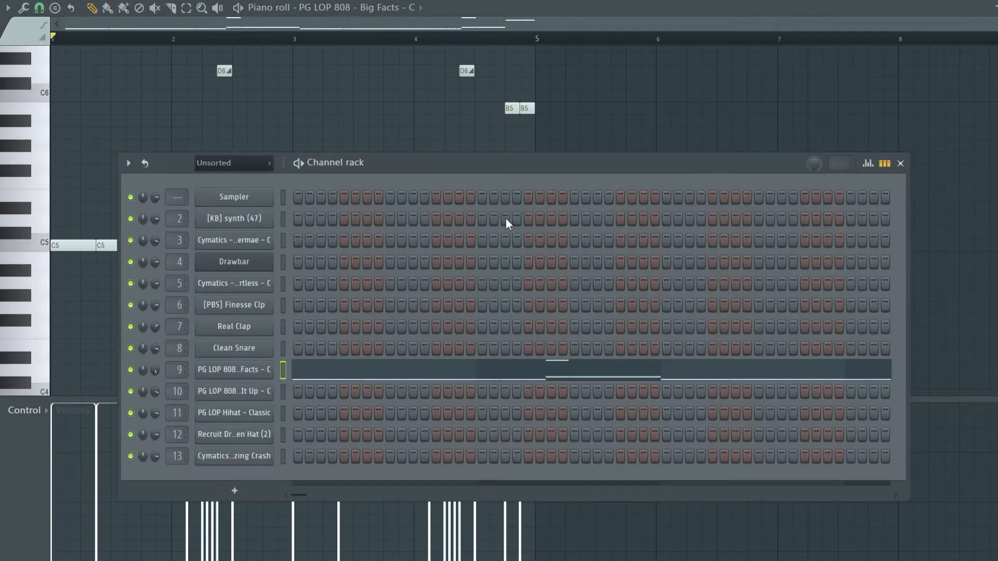
left_click(260, 371)
Unmute the PG LOP 808 - Run It Up track in the playlist and open its pattern in the piano roll.
key("F5")
left_click(184, 401)
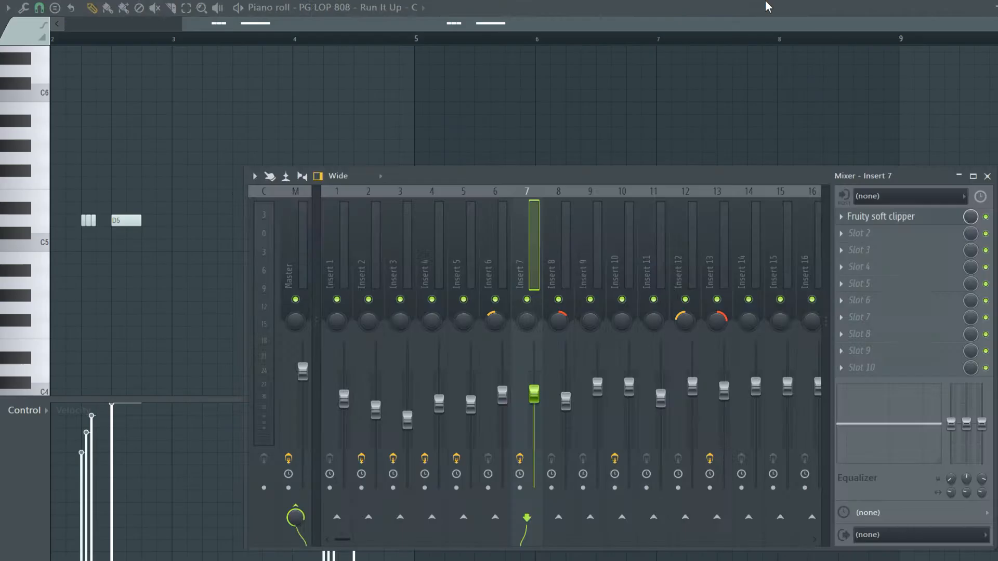
key("F9")
Inspect the Fruity parametric EQ 2 effects on the Run It Up 808's mixer track, Insert 10.
key("F6")
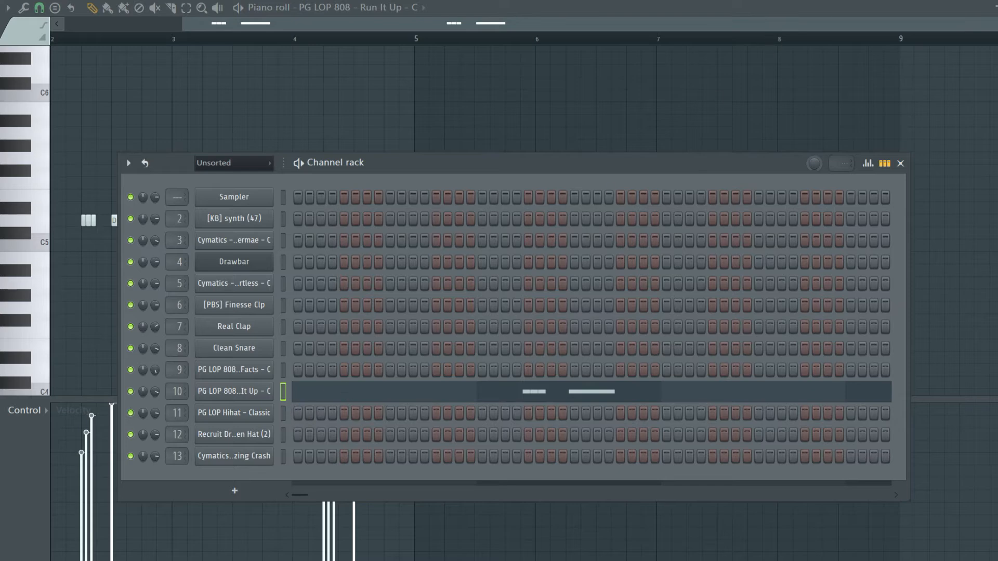
key("F9")
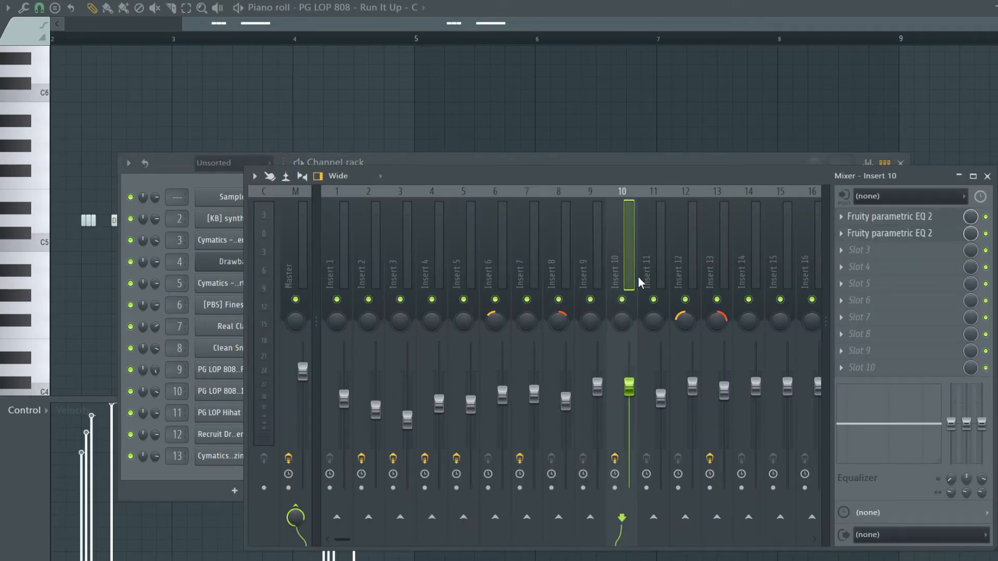
left_click(918, 233)
left_click(917, 233)
left_click(888, 218)
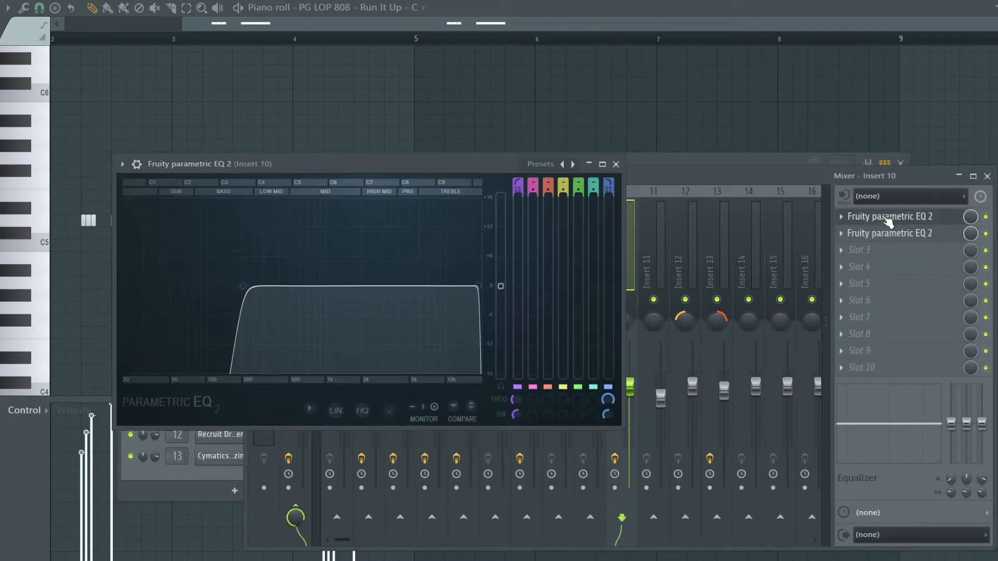
left_click(616, 164)
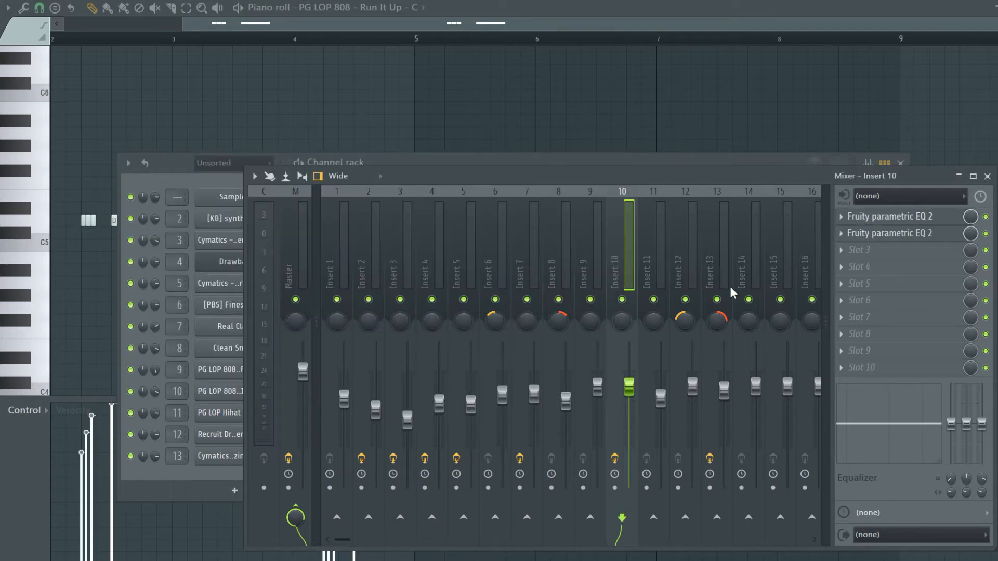
left_click(989, 177)
View the Run It Up channel's sample settings and browse the PG Life Of Pierre - 808s folder of the FORNUTO drum kit.
left_click(268, 396)
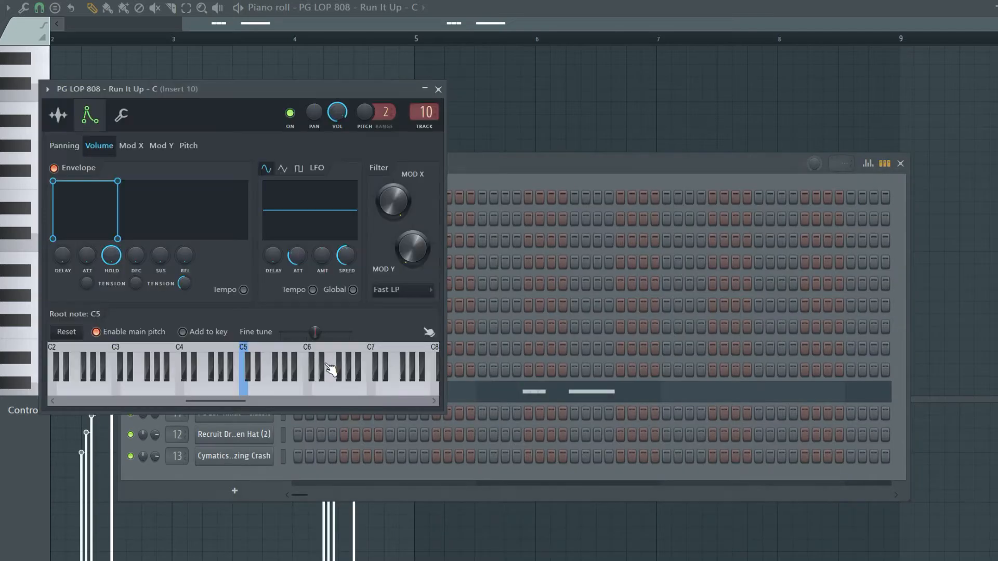
left_click(60, 115)
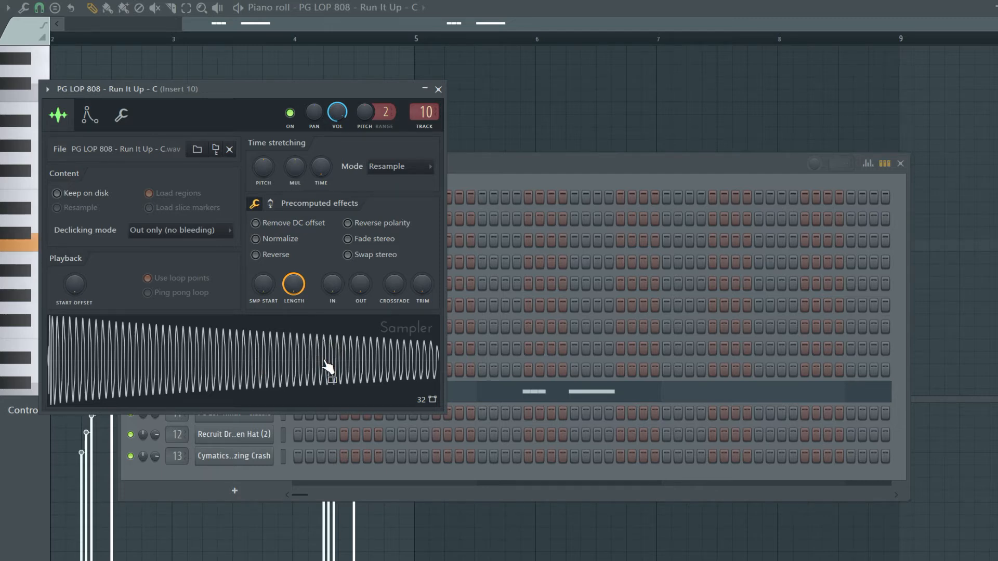
key("alt+F8")
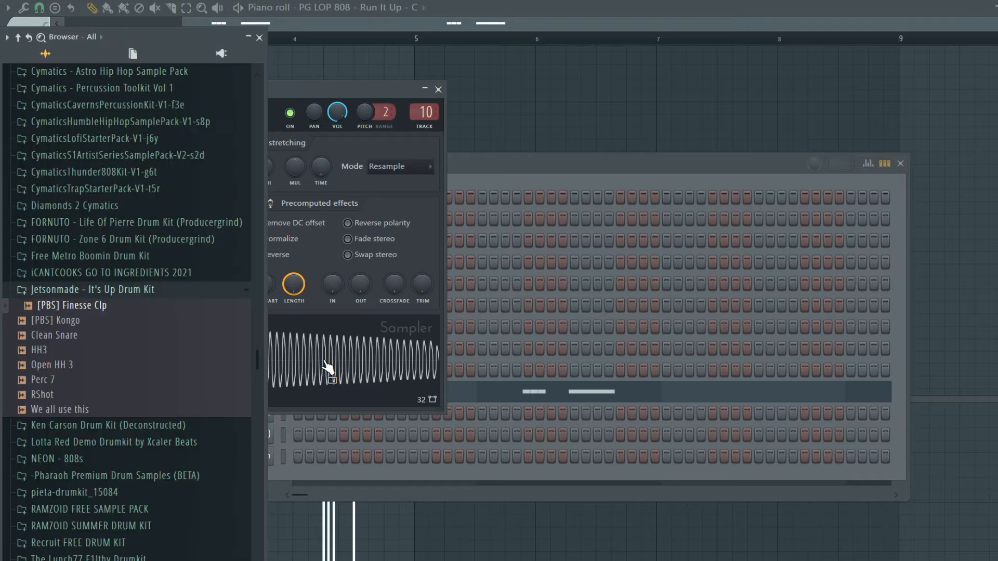
left_click(83, 290)
left_click(208, 224)
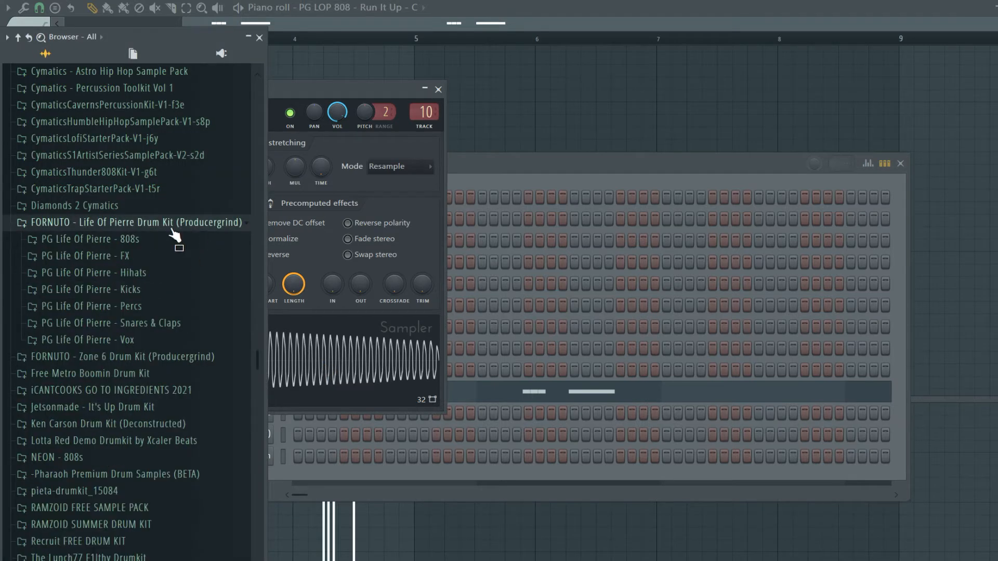
left_click(162, 243)
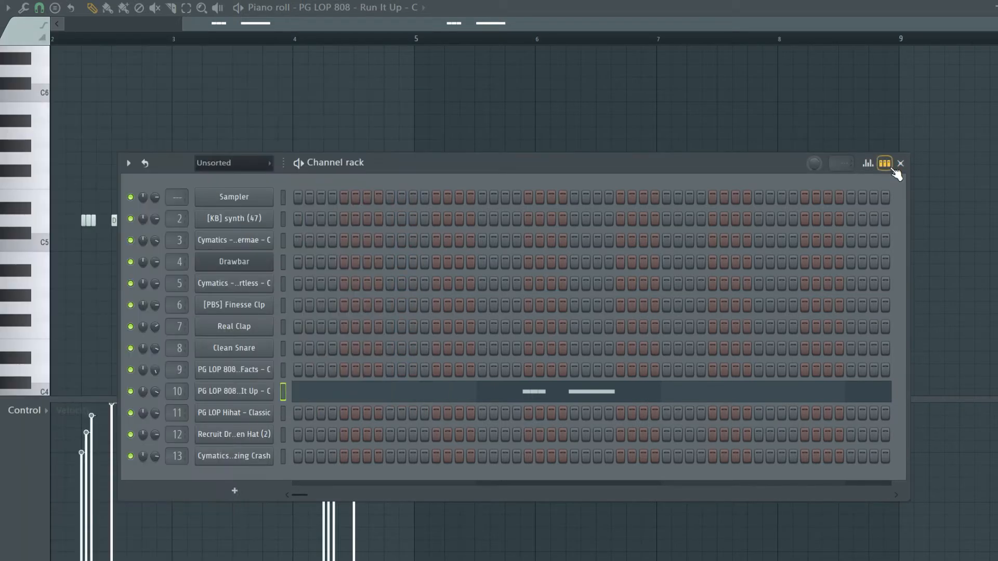
left_click(900, 163)
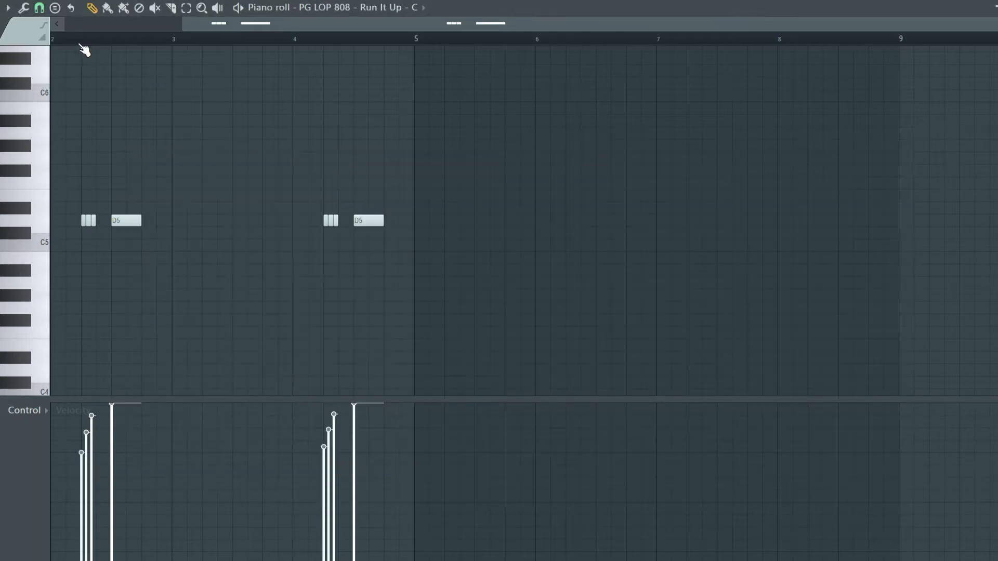
Play the Big Facts and Run It Up 808 tracks together in the playlist from bar 17.
key("F5")
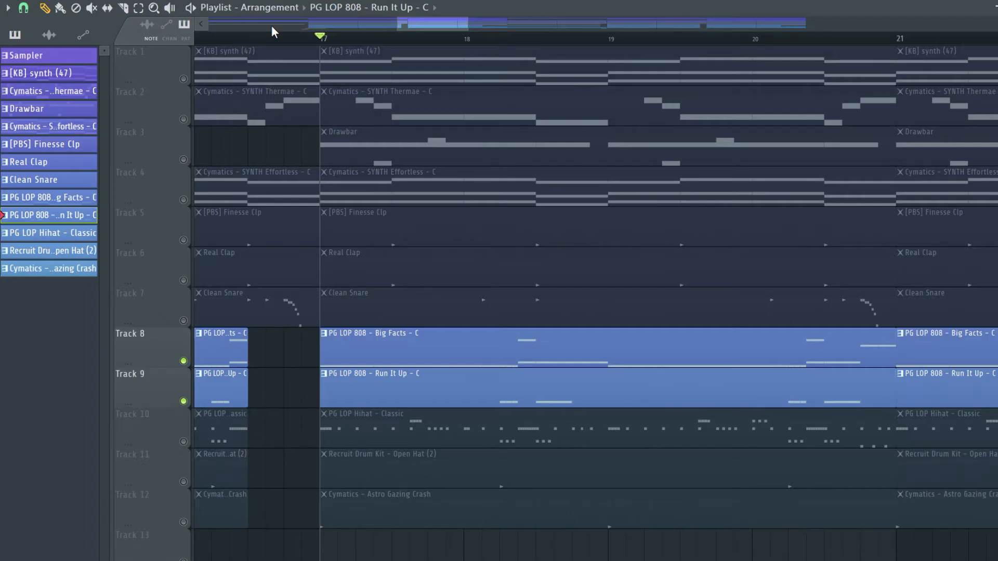
key("space")
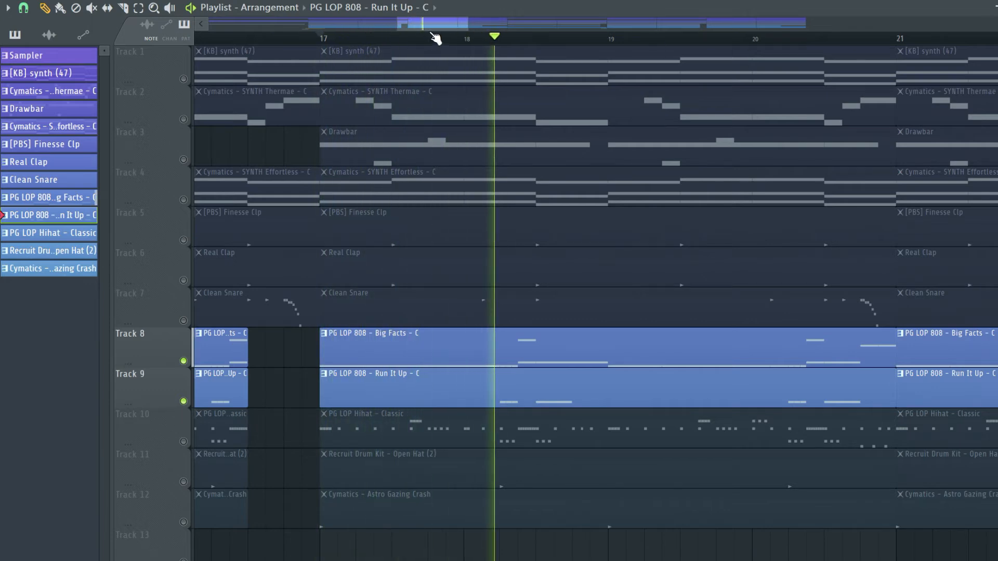
Open the PG LOP Hihat - Classic pattern in the piano roll and look through the sample browser while it plays.
key("F7")
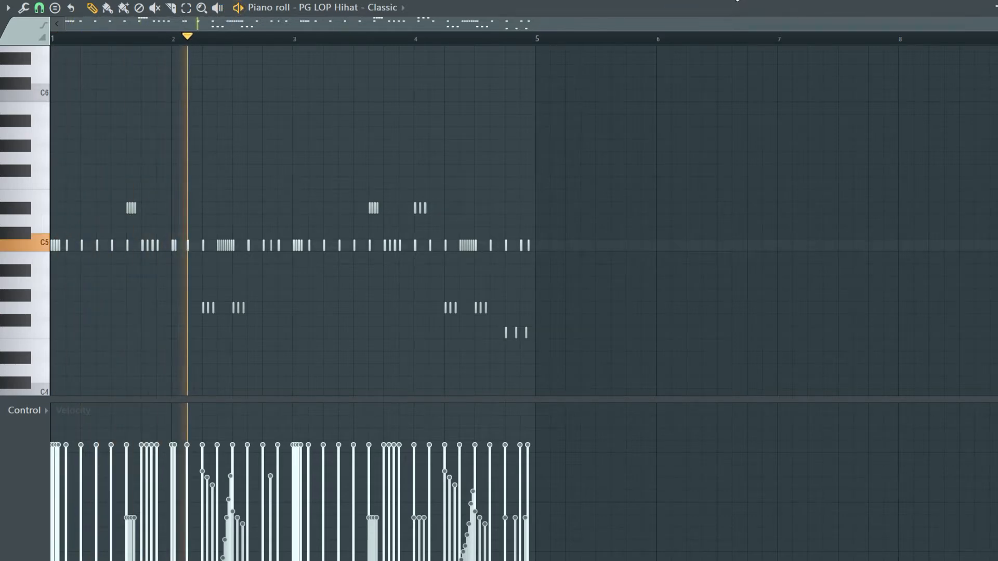
key("F6")
key("alt+F8")
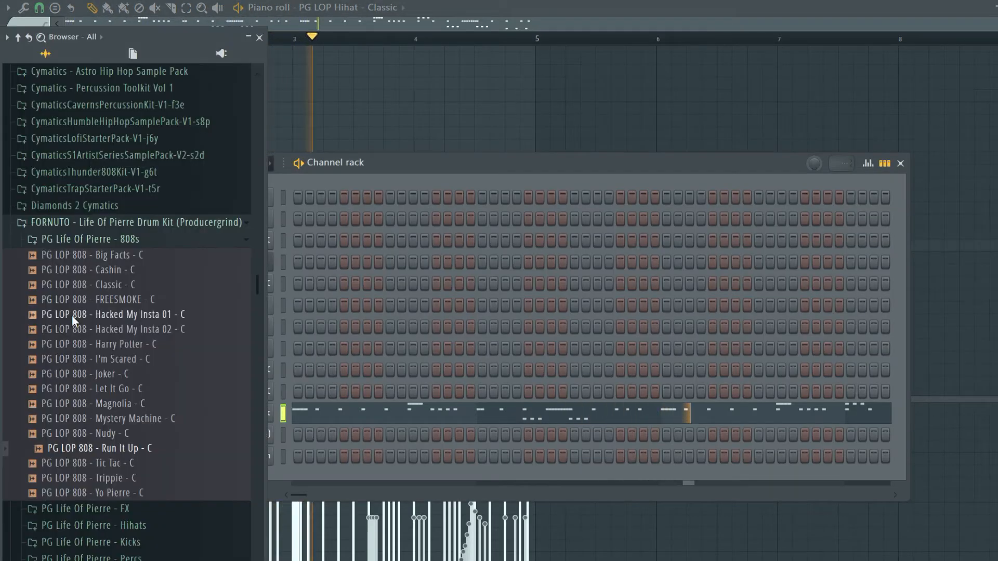
scroll(119, 341, "up", 7)
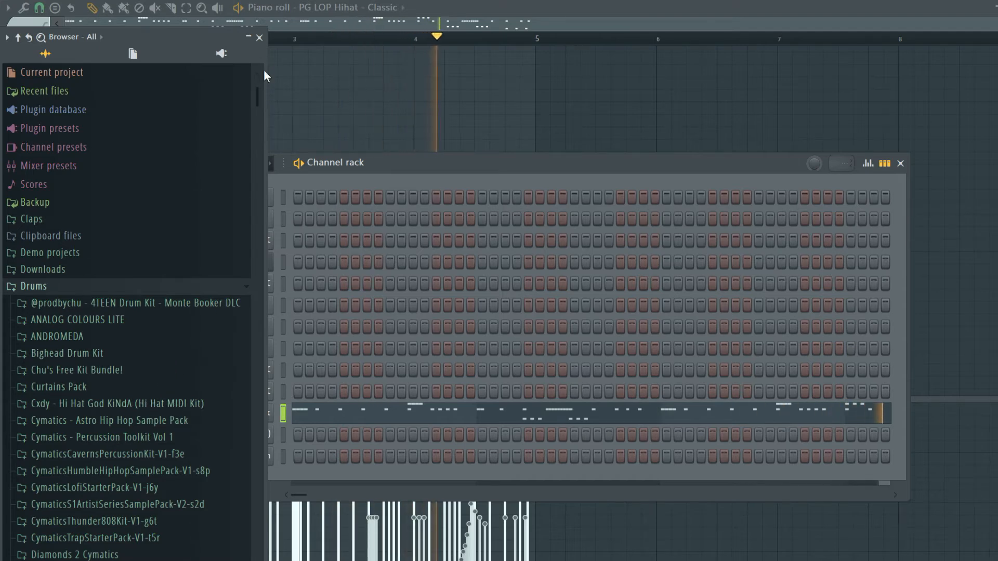
left_click(260, 38)
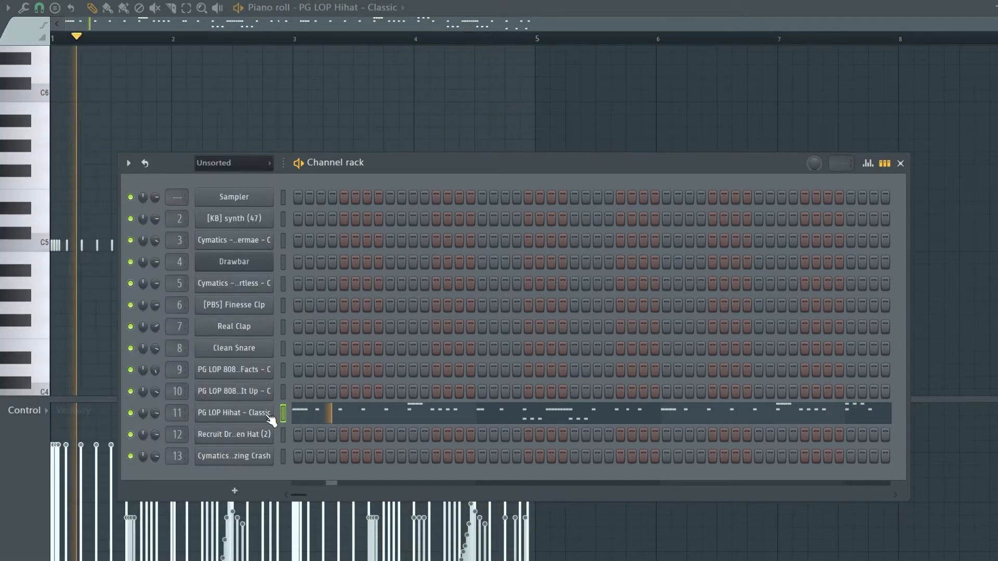
Close the channel rack and switch the hi-hat pattern's control lane to Note pan.
left_click(900, 163)
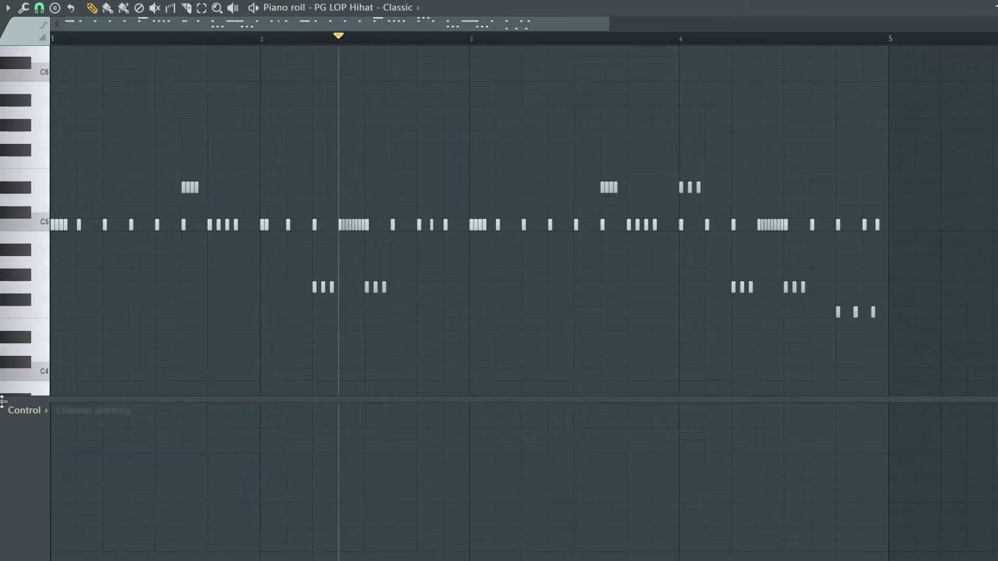
left_click(23, 411)
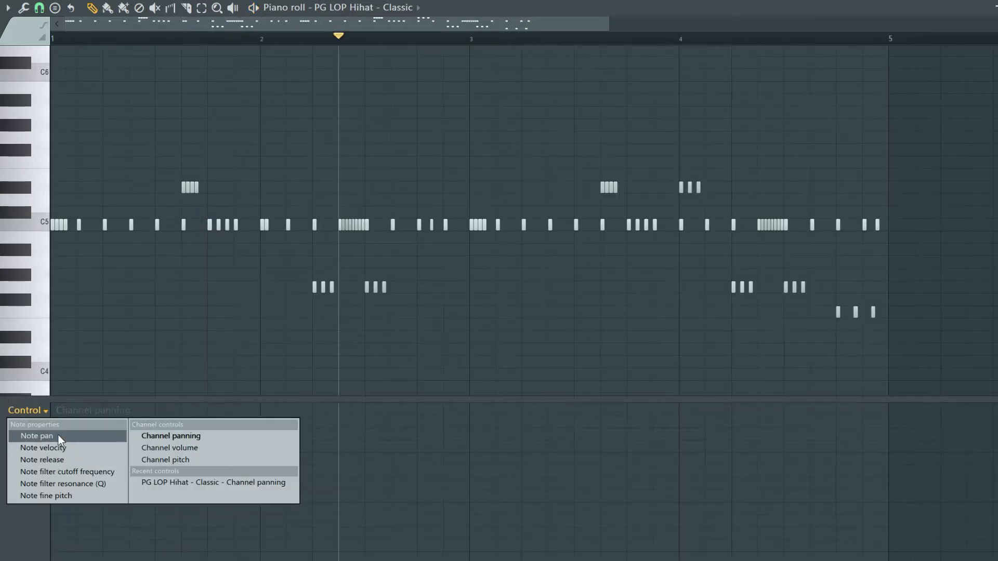
left_click(36, 437)
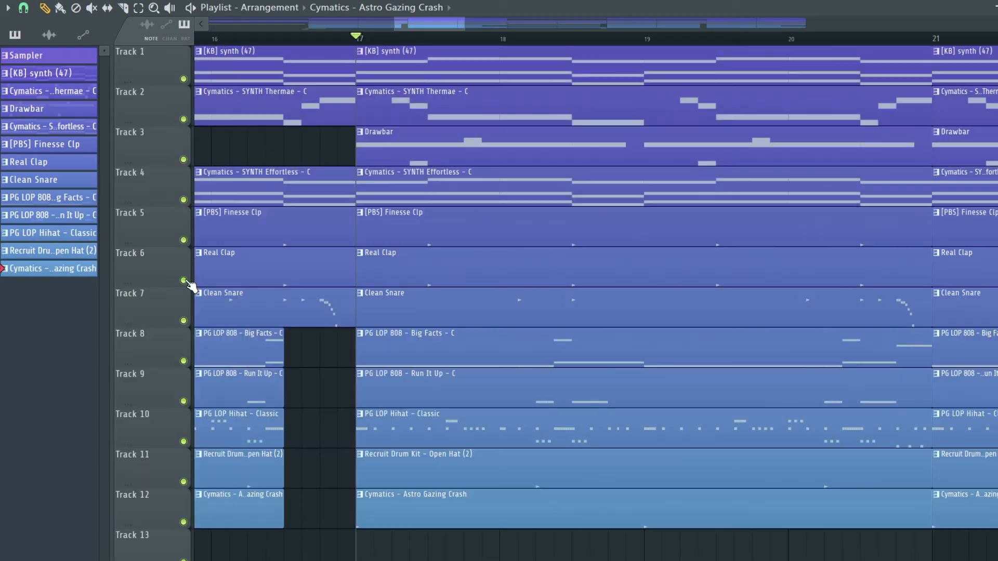
Play the full arrangement with all twelve tracks from bar 17, following the playback along the timeline.
left_click(192, 9)
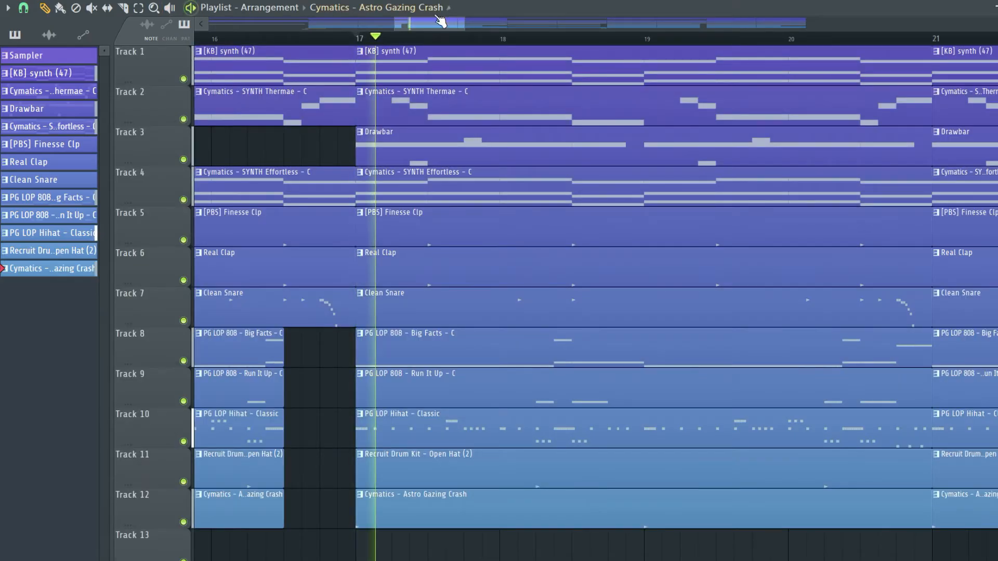
left_click_drag(424, 25, 452, 27)
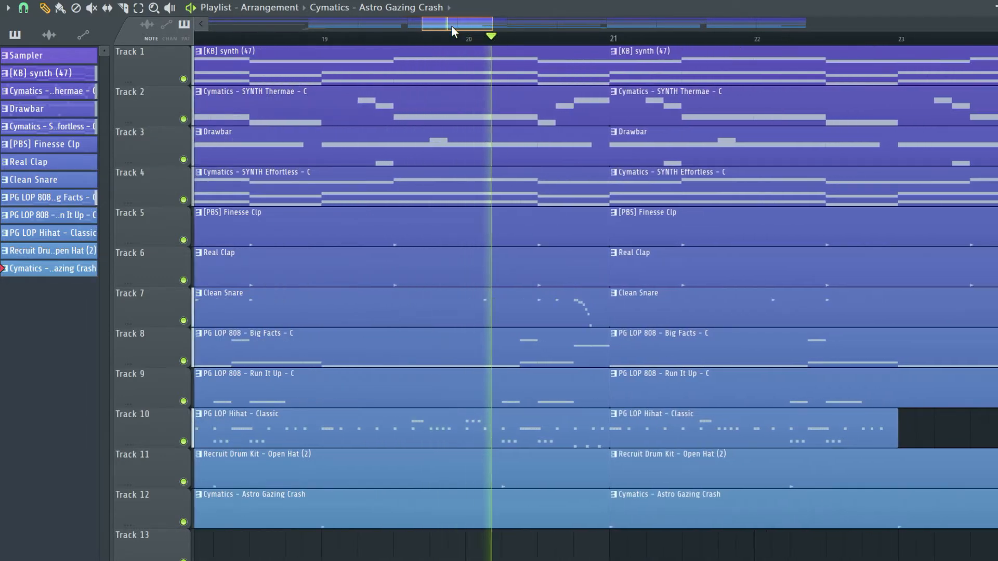
left_click_drag(452, 26, 488, 24)
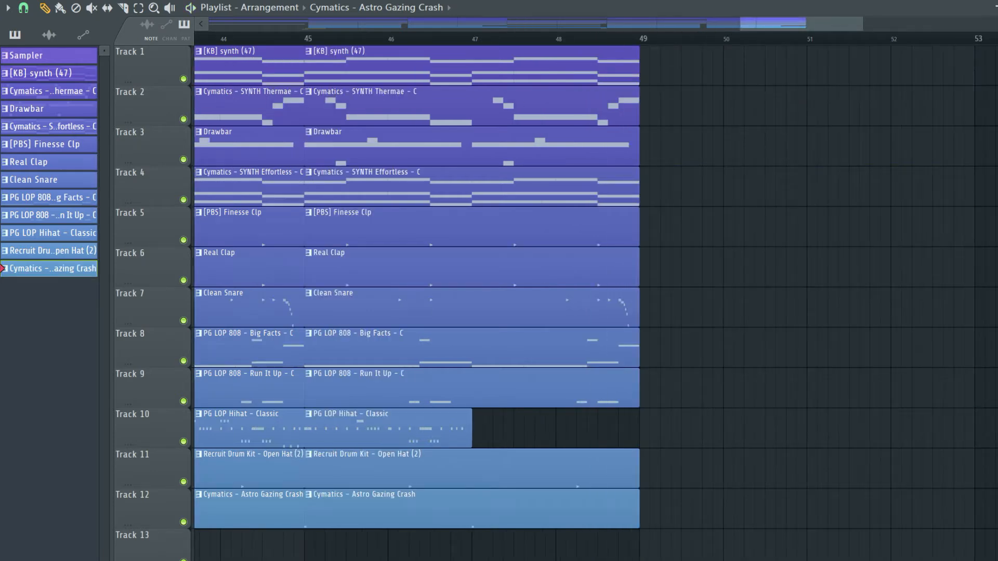
Create a new brown (#AE3D3A) pattern named Pt 2 and place it on Track 1 at bar 49.
left_click(803, 4)
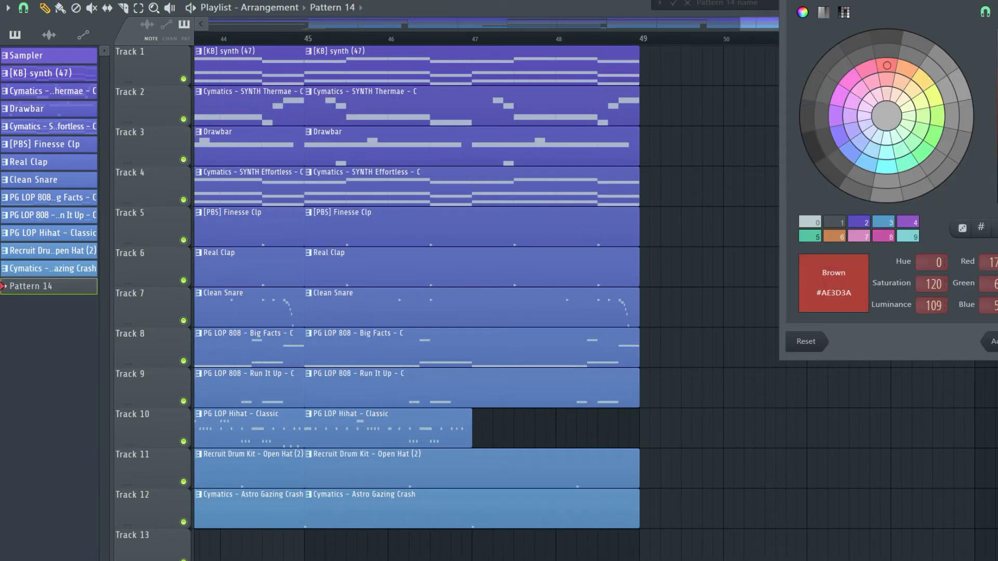
key("Return")
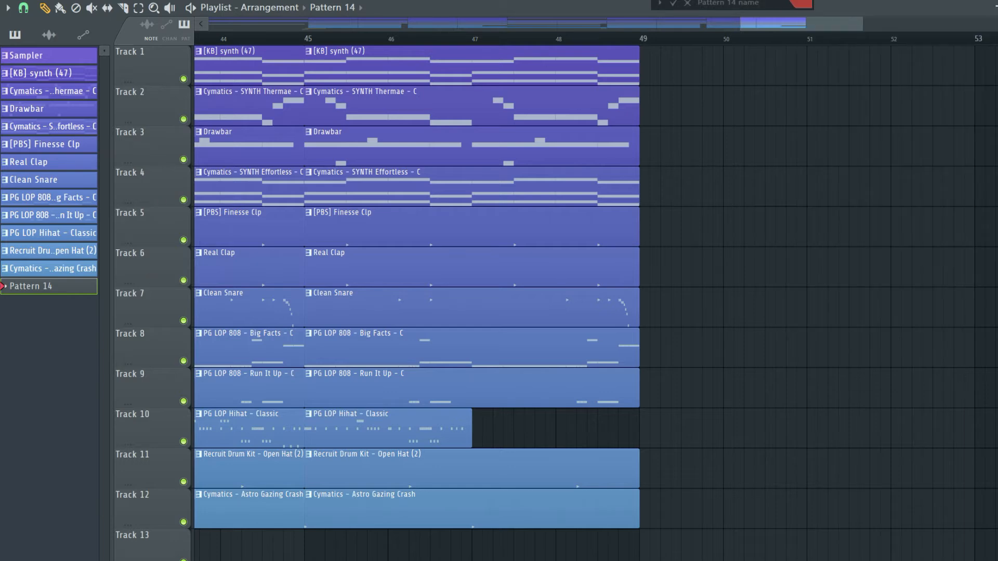
left_click_drag(694, 163, 645, 48)
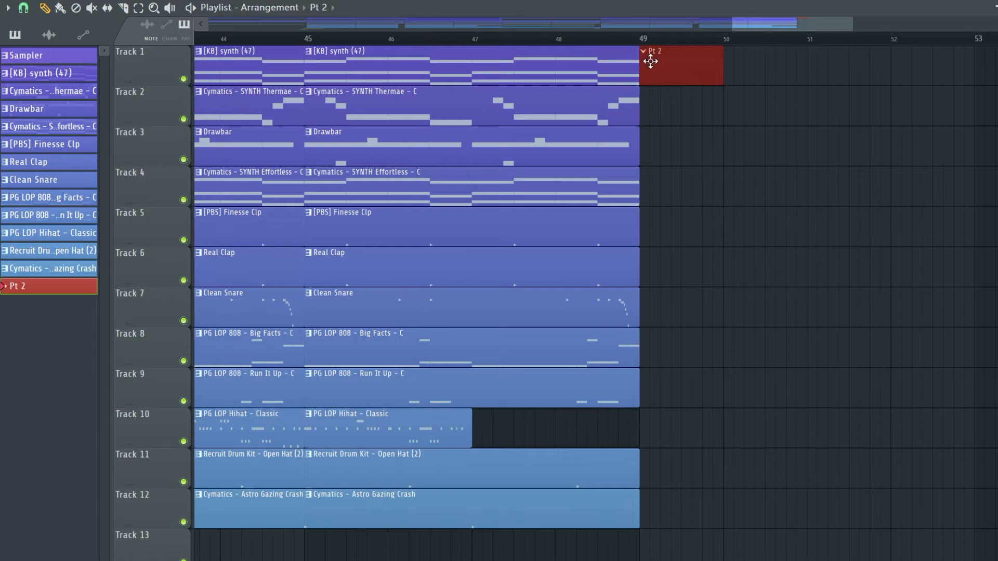
Stamp a four-bar A# Minor Harmonic scale in the Sampler's piano roll as a guide and add a Sytrus channel.
key("F6")
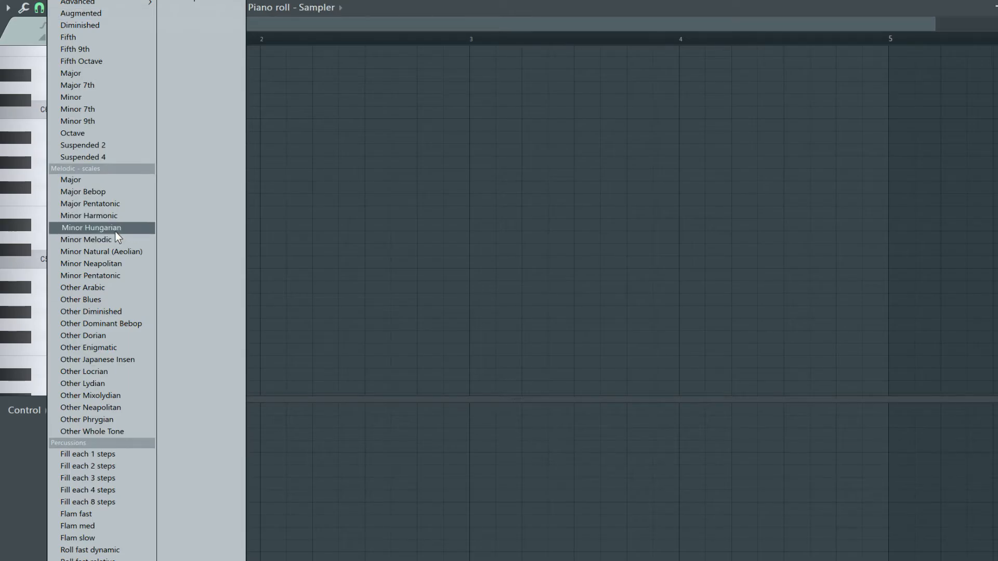
left_click(119, 215)
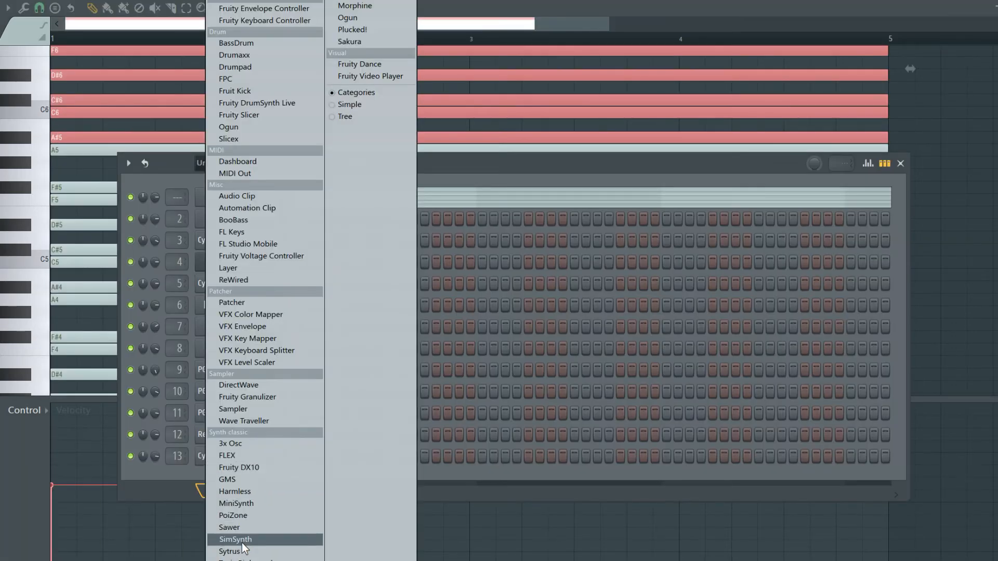
left_click(231, 552)
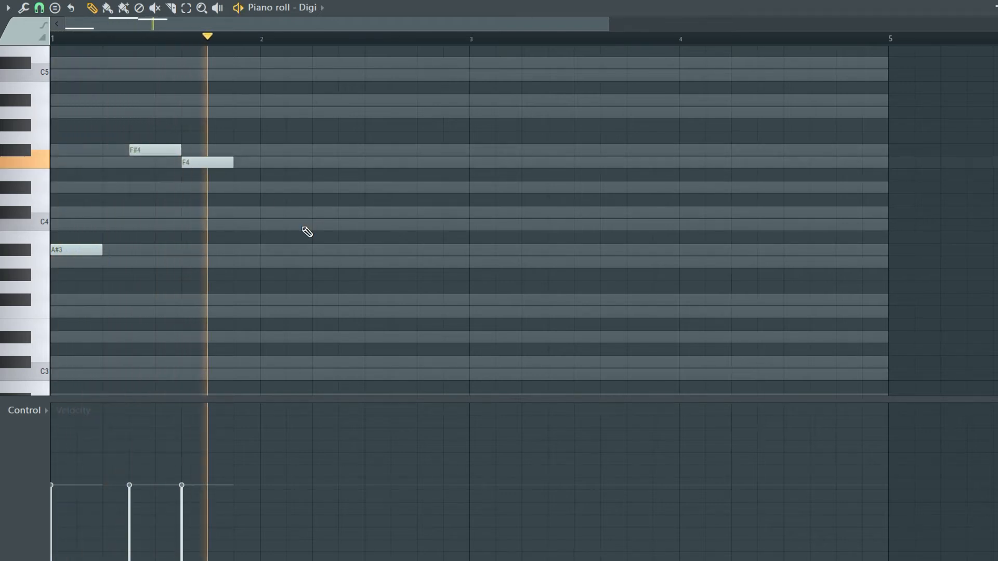
Complete the two-bar Digi melody by placing C4, A#4, D#4 and C#4 notes in bar 2.
scroll(314, 217, "up", 2)
left_click(313, 213)
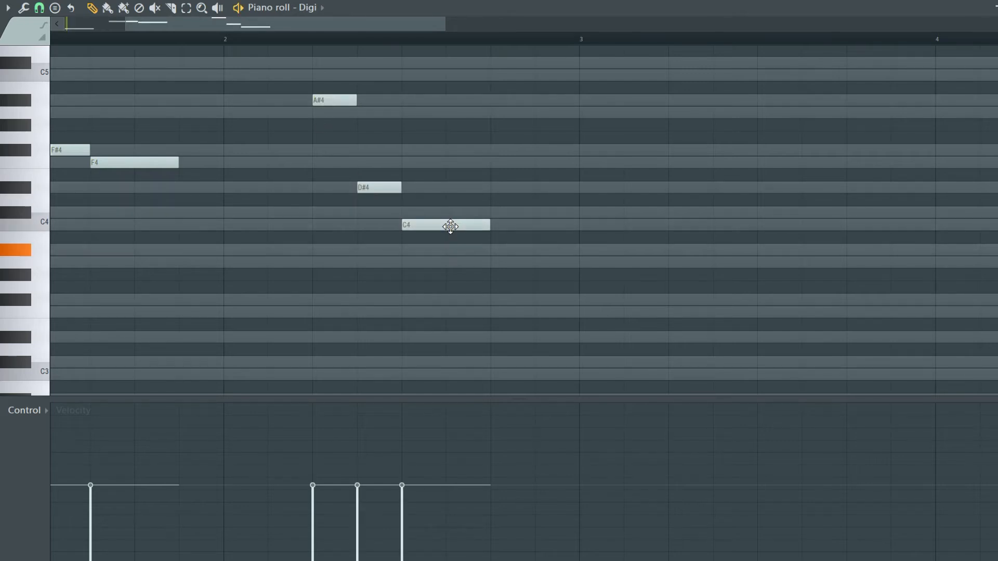
scroll(422, 242, "down", 3)
scroll(397, 231, "up", 2)
scroll(397, 232, "down", 2)
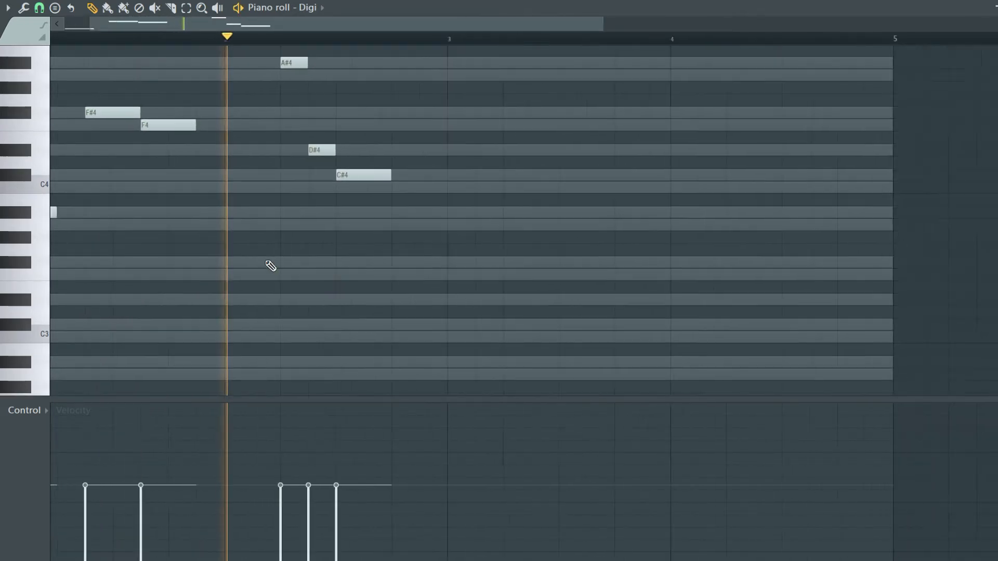
scroll(267, 264, "up", 3)
left_click(188, 9)
left_click_drag(250, 271, 250, 251)
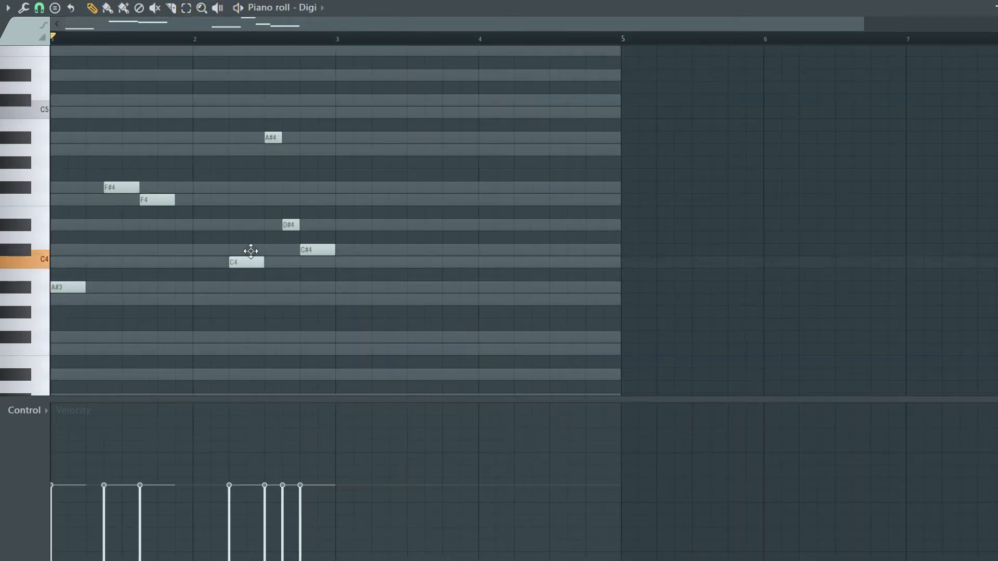
Duplicate the two-bar Digi melody into bars 3 and 4 and raise all its notes by one octave.
left_click(186, 8)
left_click_drag(389, 80, 8, 539)
key("ctrl+b")
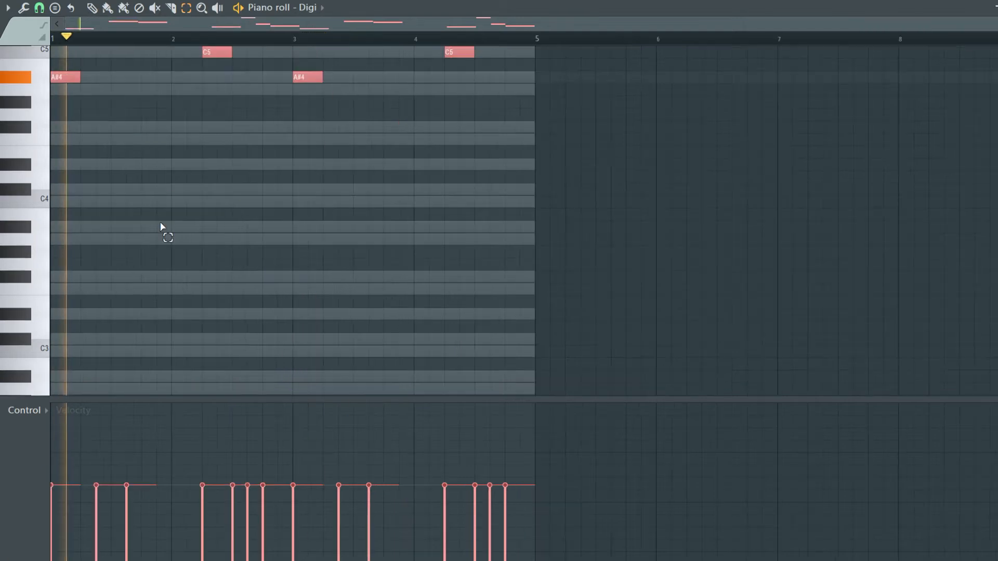
scroll(162, 227, "up", 8)
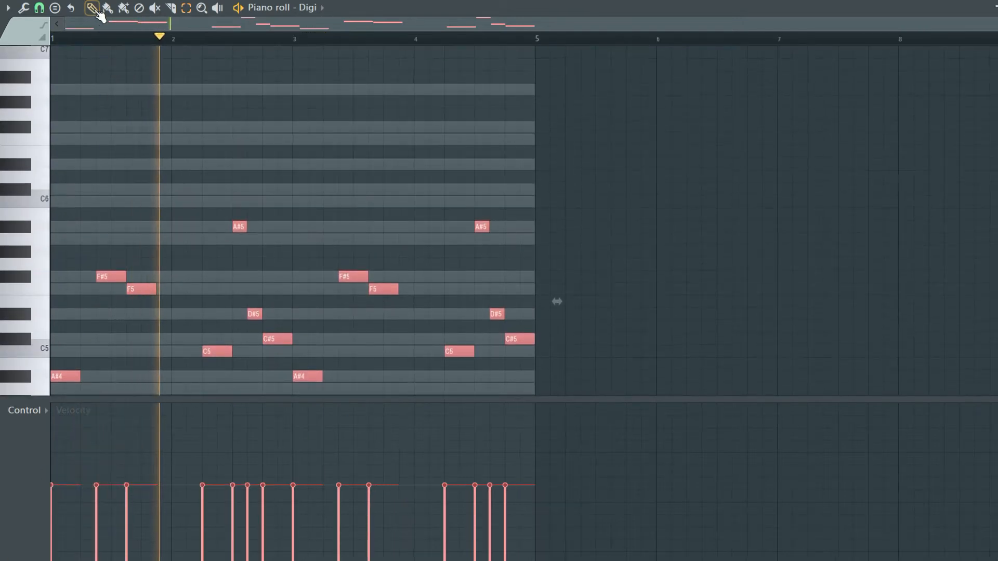
Lengthen the F#5 notes in bars 1 and 3 by half a beat and shift the following F5 notes to the bar ends.
scroll(210, 385, "up", 4, "ctrl")
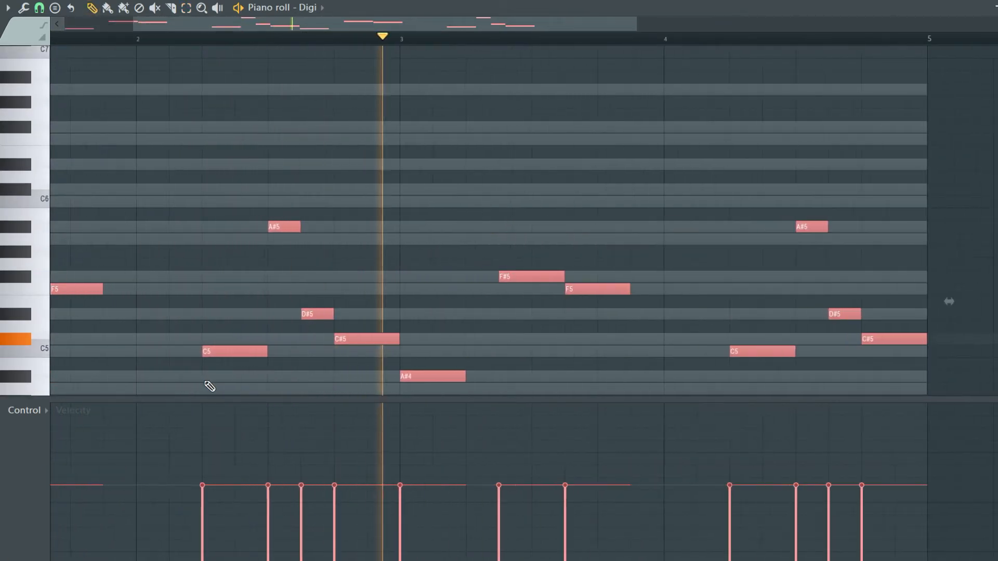
scroll(246, 384, "down", 1, "ctrl")
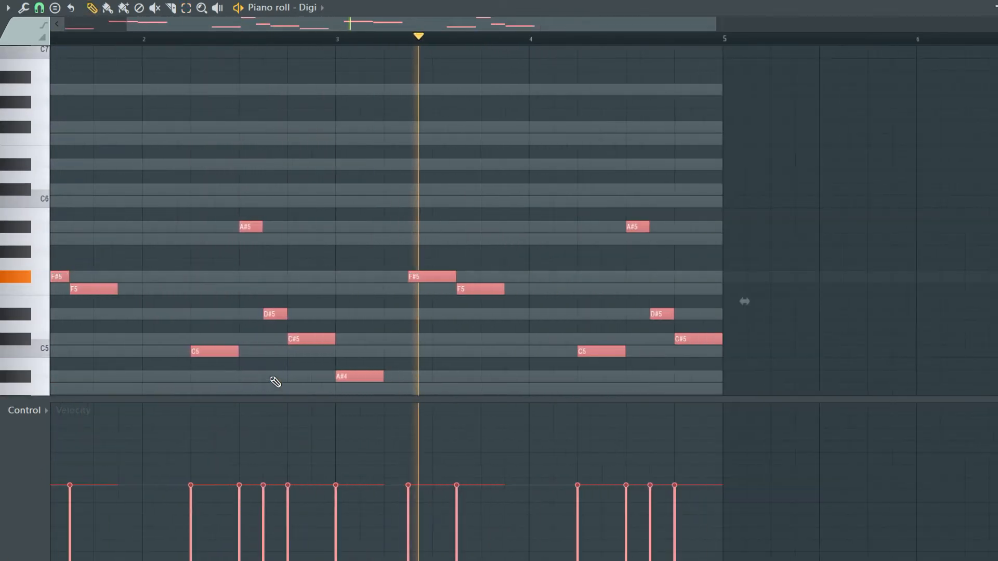
left_click(346, 139)
right_click(346, 139)
left_click_drag(455, 276, 498, 291)
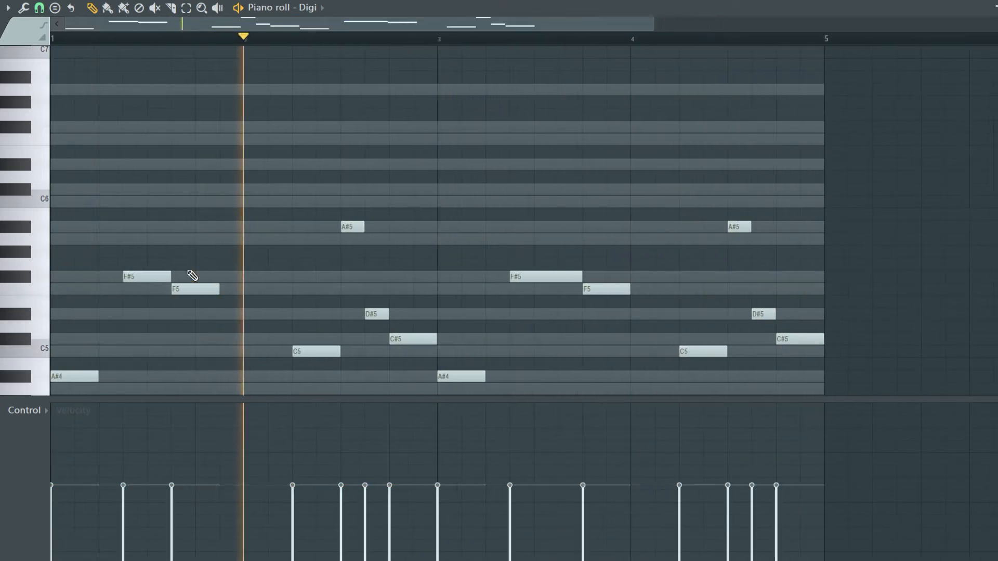
left_click_drag(184, 290, 209, 290)
scroll(712, 316, "down", 3)
scroll(704, 321, "up", 3)
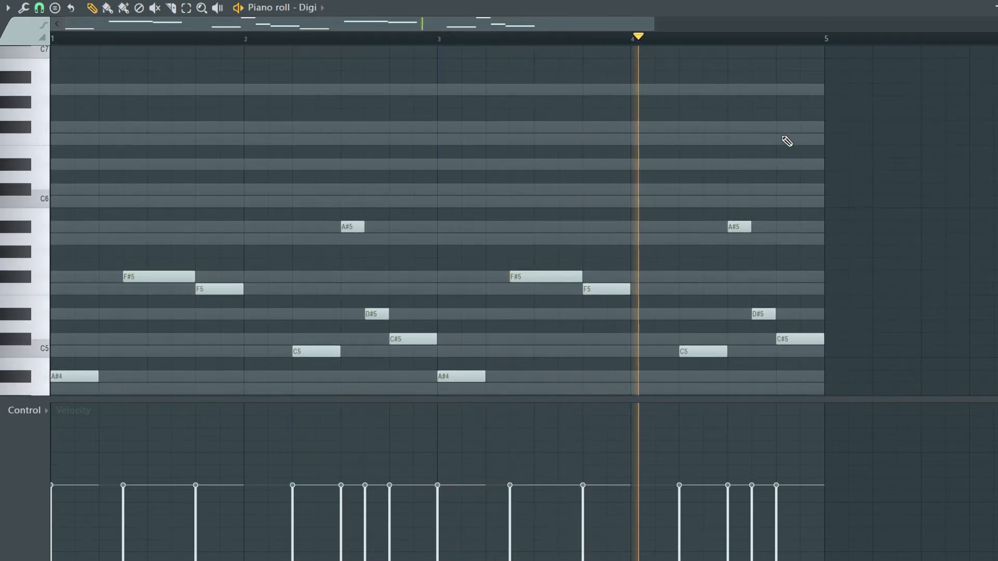
Load Fruity Parametric EQ 2 instances on mixer insert 19 and shape the third with a low cut and lowered bands 2, 6 and 7.
left_click(732, 1)
left_click(666, 375)
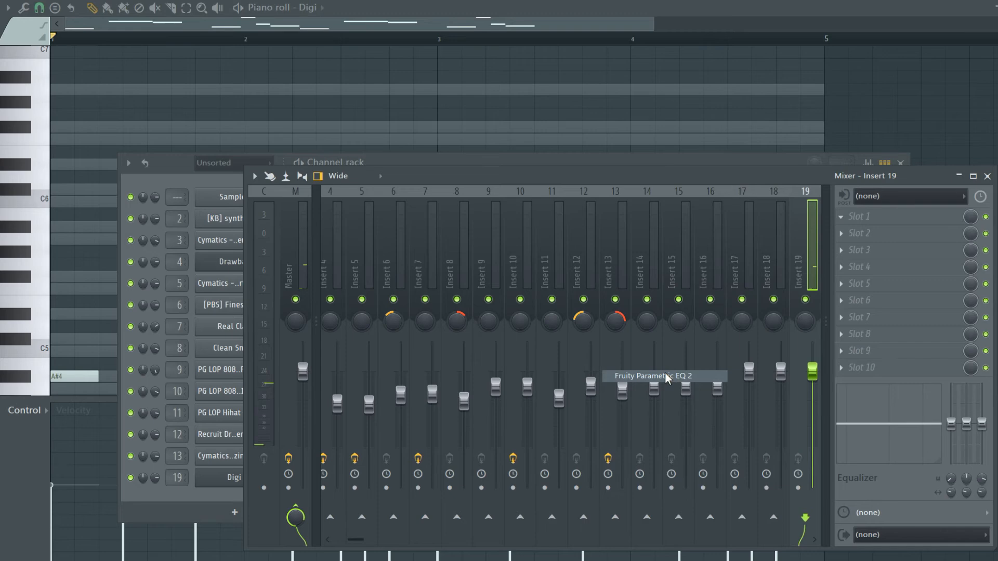
key("space")
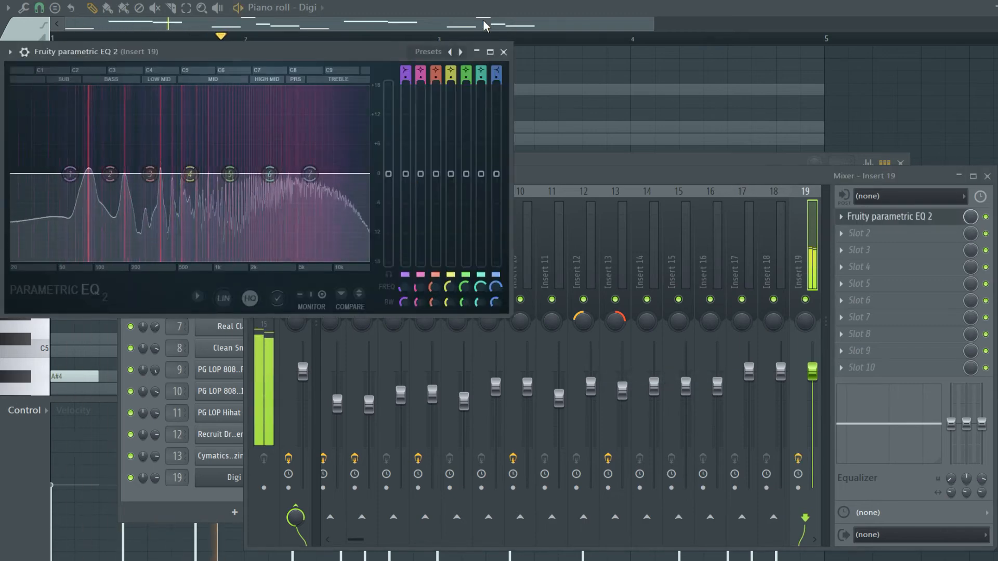
left_click(460, 51)
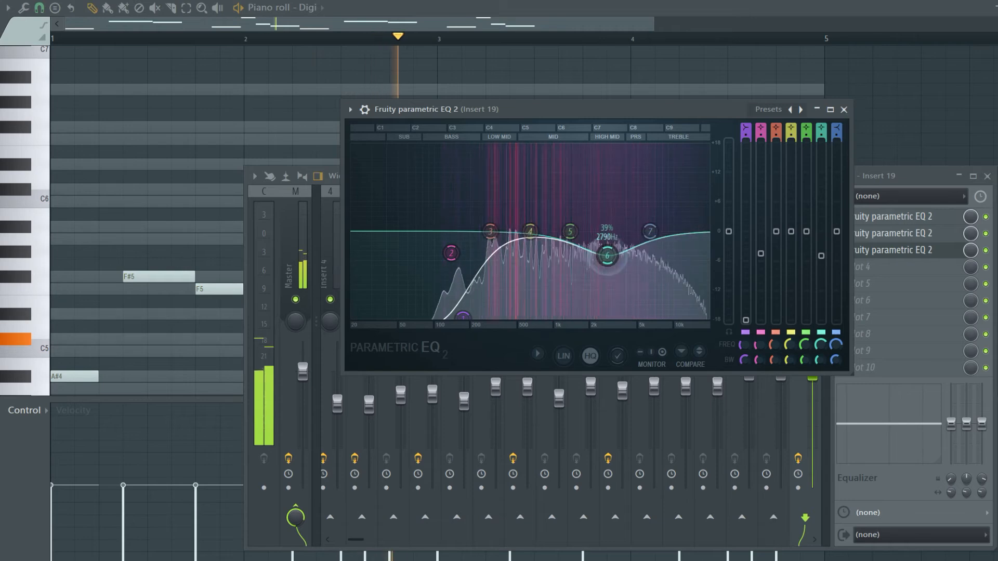
left_click_drag(650, 231, 646, 253)
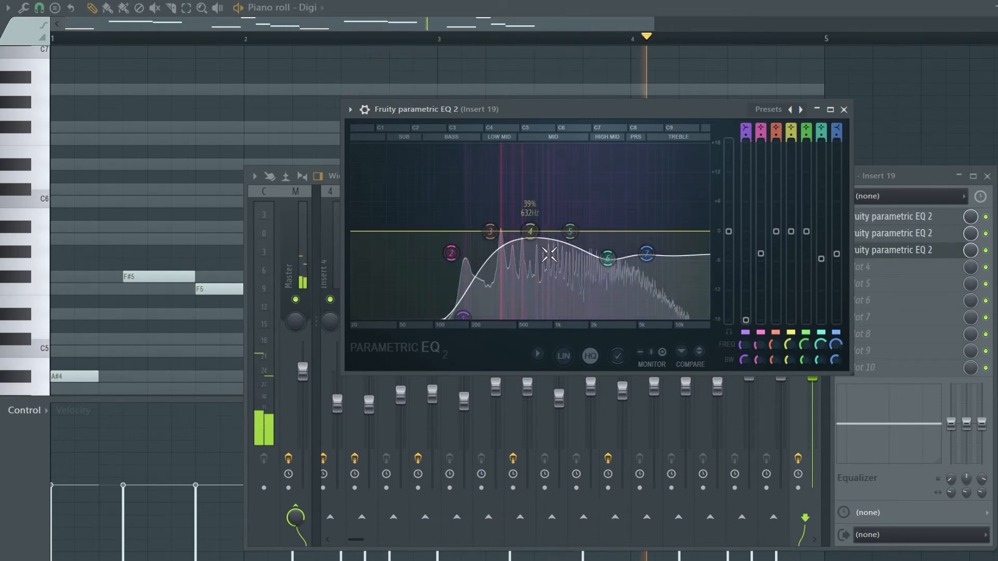
left_click(844, 109)
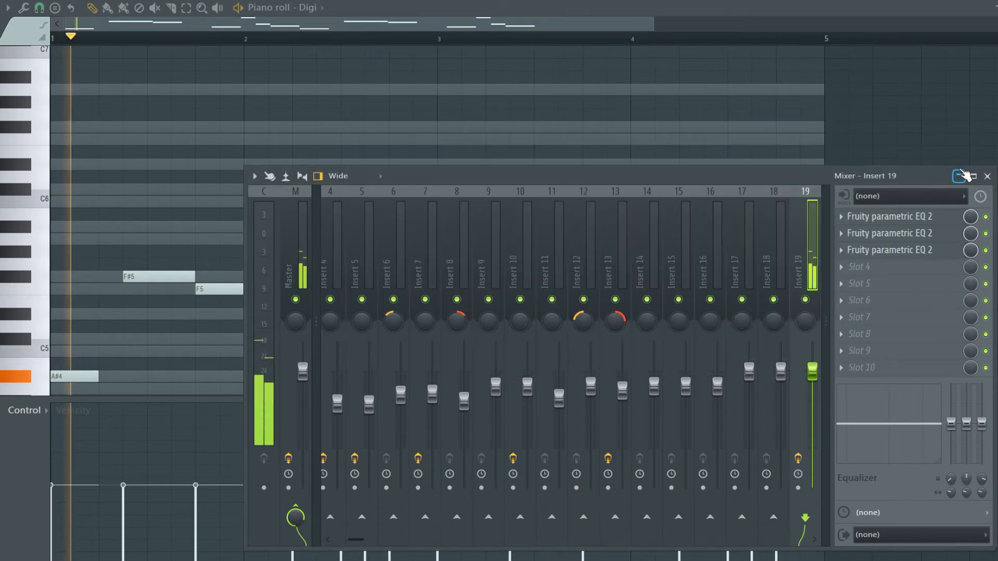
left_click(987, 176)
Load the Digi It patch from the factory Leads category in the Surge channel.
key("F6")
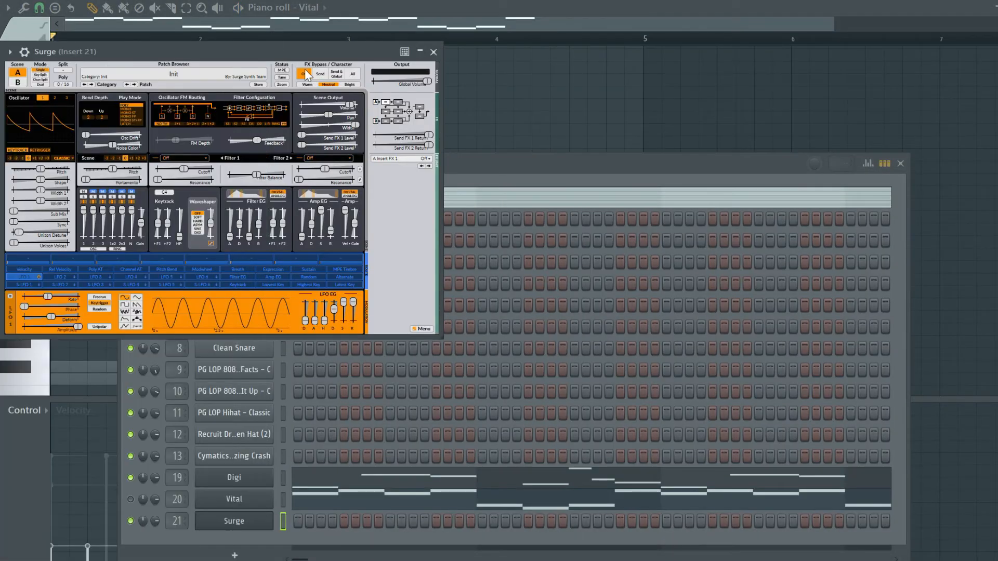
left_click(186, 68)
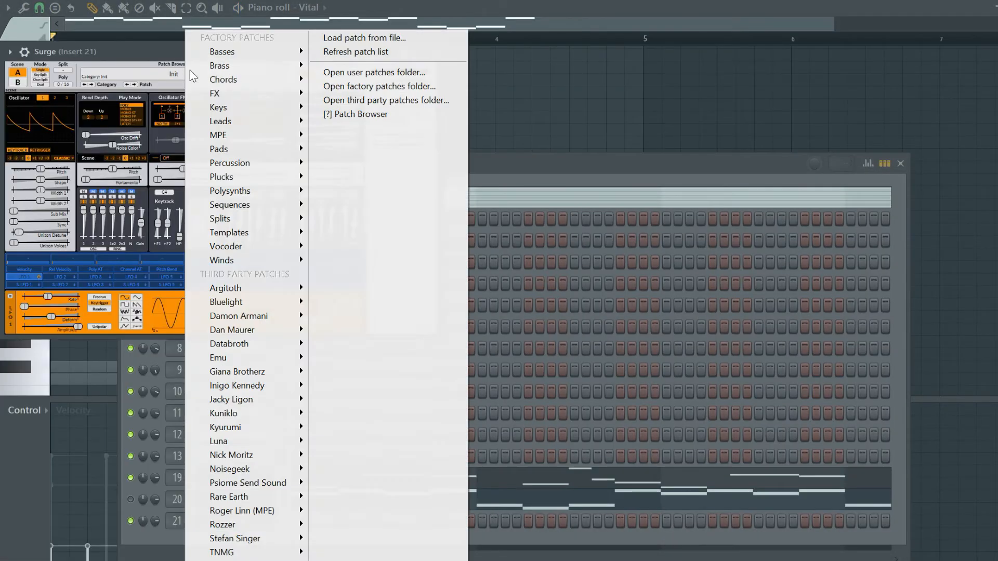
mouse_move(238, 129)
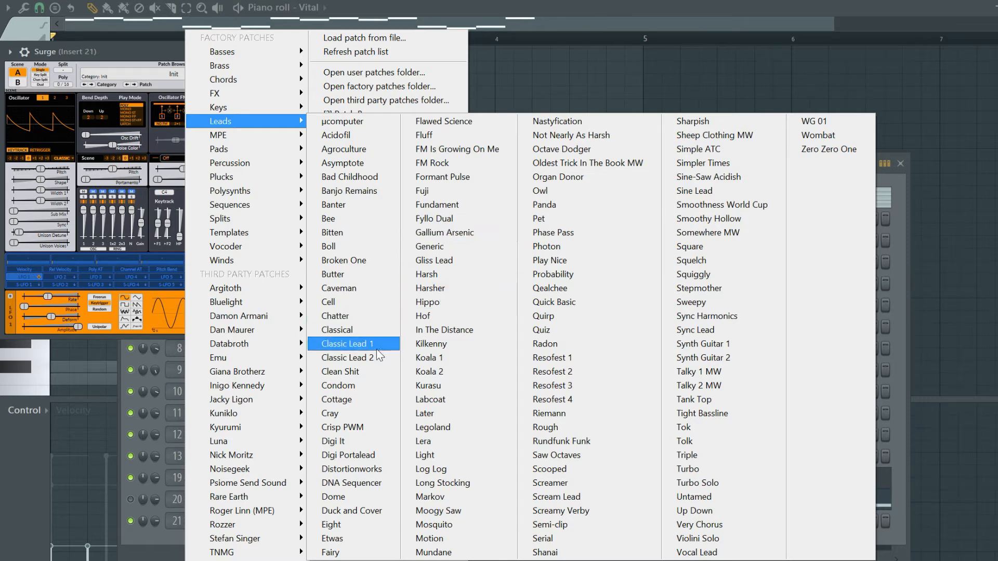
left_click(376, 441)
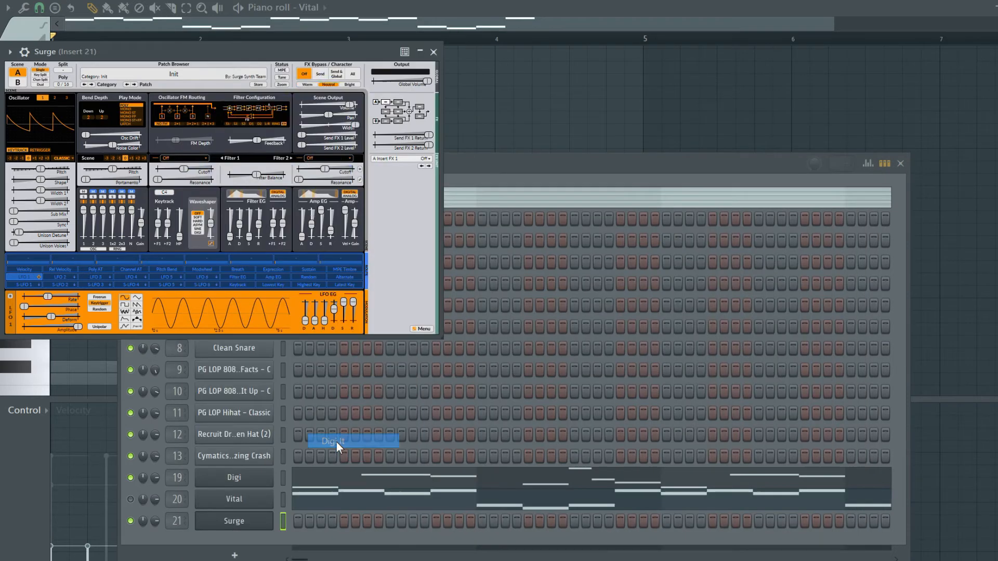
In Surge's piano roll, clear the early melody notes and extend the opening A#5 note through most of bar 2.
key("F7")
mouse_move(78, 267)
left_mouse_down()
mouse_move(2, 526)
mouse_move(3, 326)
left_mouse_up()
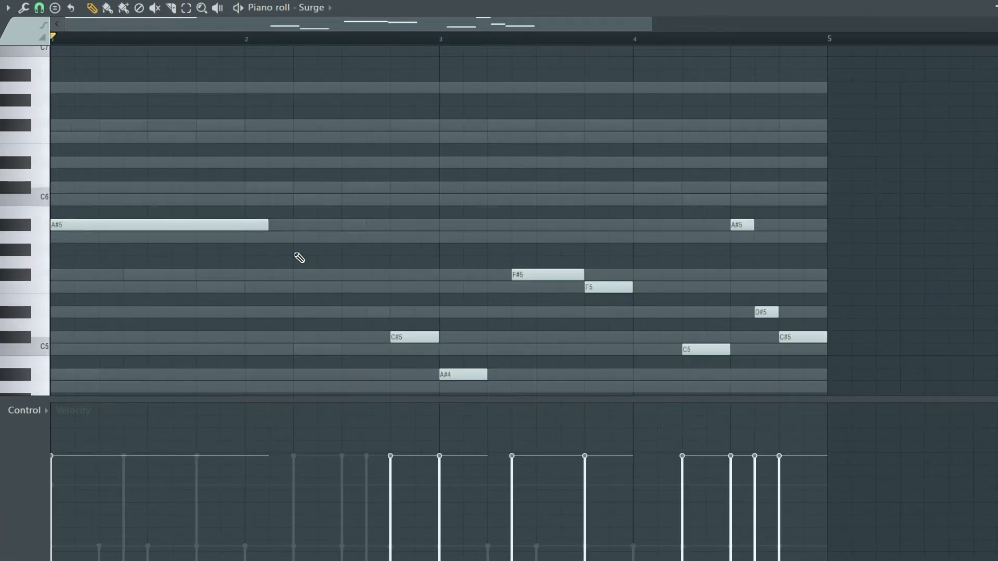
key("space")
left_click_drag(387, 227, 413, 229)
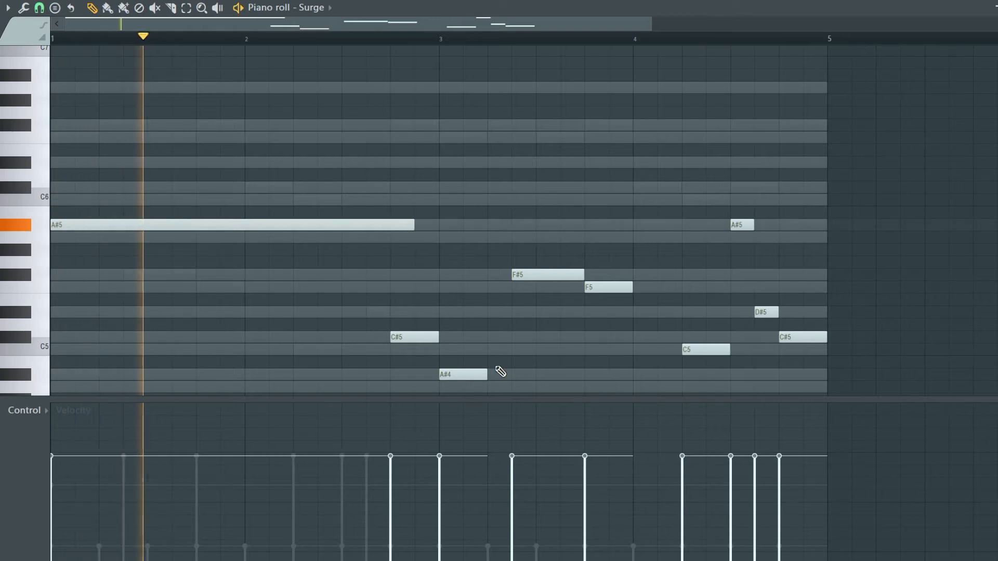
Delete all of Surge's melody notes in bars 3 and 4.
right_click(474, 374)
right_click(592, 287)
right_click(563, 277)
right_click(702, 349)
right_click(784, 337)
right_click(764, 312)
right_click(742, 225)
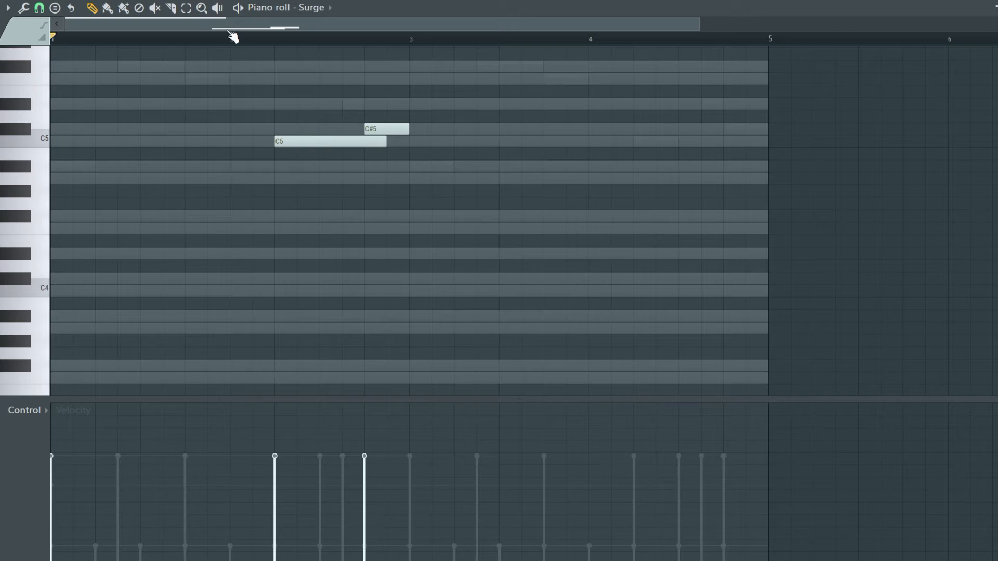
Duplicate Surge's A#5, C5 and C#5 notes from bars 1 and 2 into bars 3 and 4.
scroll(497, 127, "up", 2)
left_click_drag(496, 75, 186, 346)
scroll(198, 392, "down", 2)
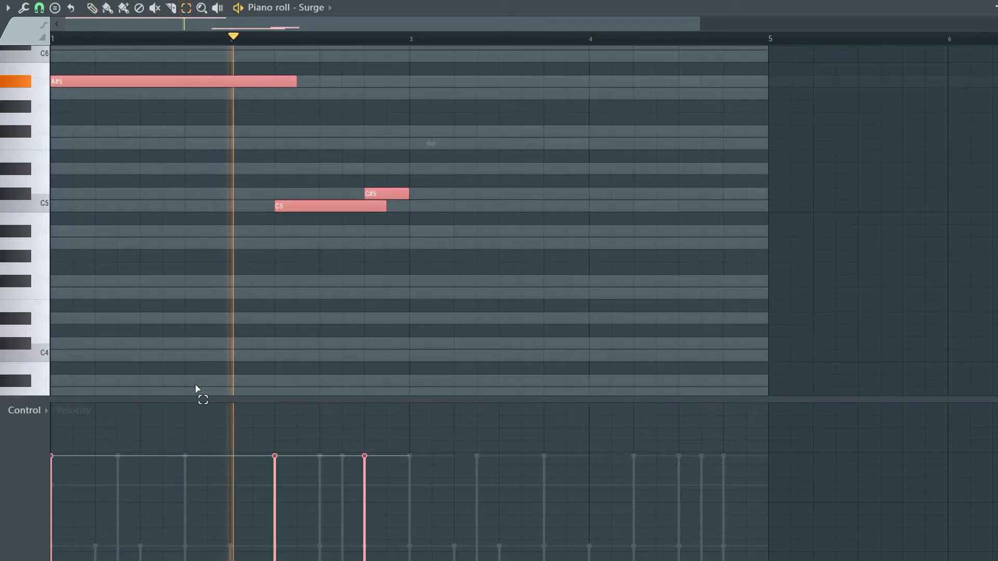
key("ctrl+b")
scroll(452, 276, "down", 3)
scroll(454, 276, "up", 4)
scroll(452, 275, "down", 3)
scroll(340, 223, "up", 5)
left_click(278, 128)
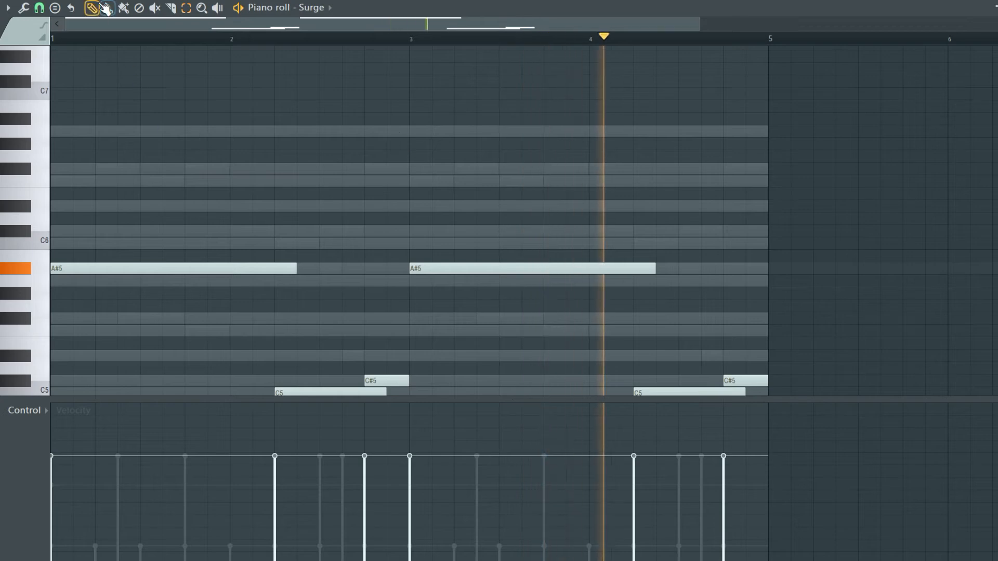
scroll(419, 276, "down", 4)
scroll(419, 276, "up", 3)
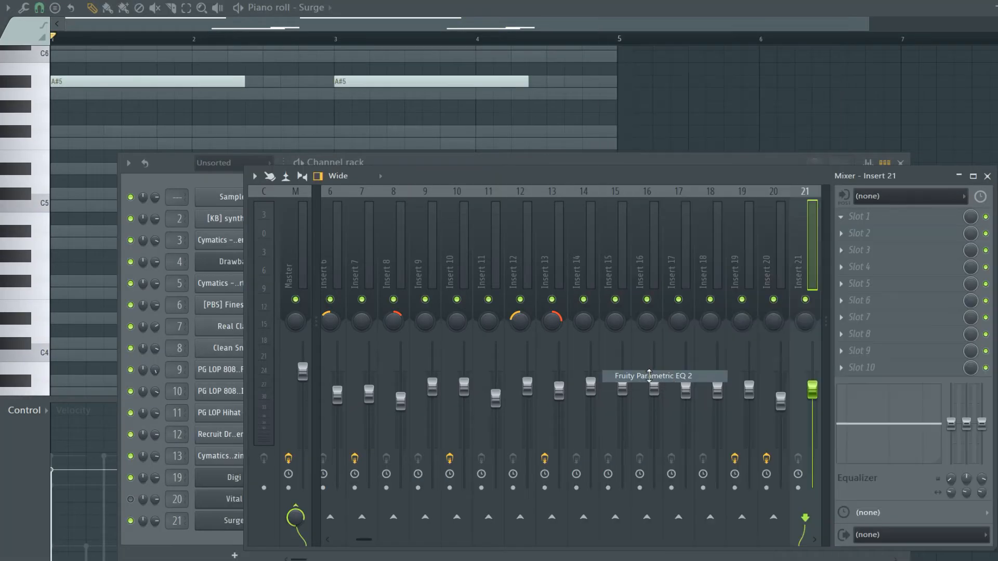
Apply the 20Hz + 18kHz cut preset to insert 21's first Fruity Parametric EQ 2 and raise its low-cut frequency.
left_click(889, 216)
left_click(536, 126)
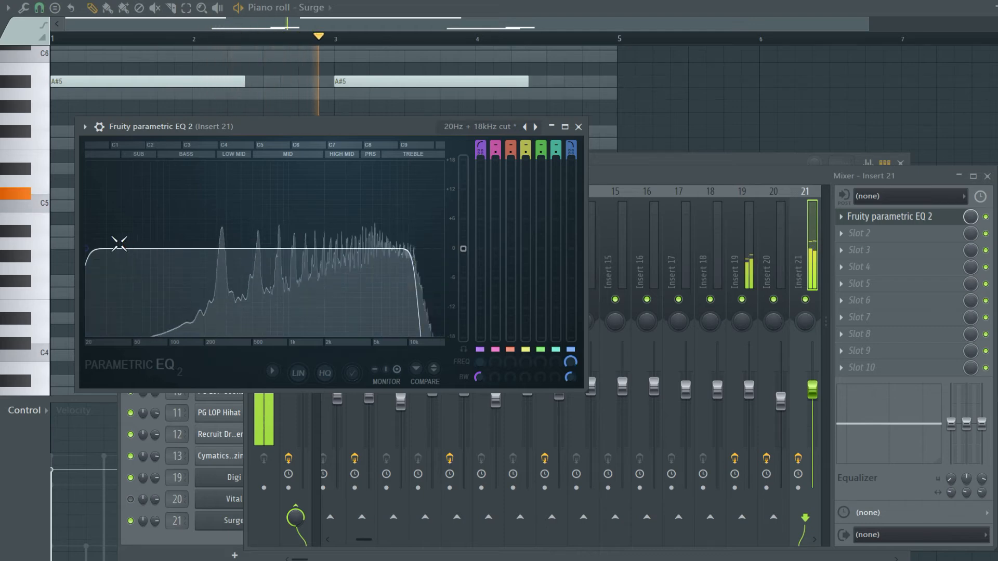
left_click_drag(88, 248, 205, 249)
left_click(889, 217)
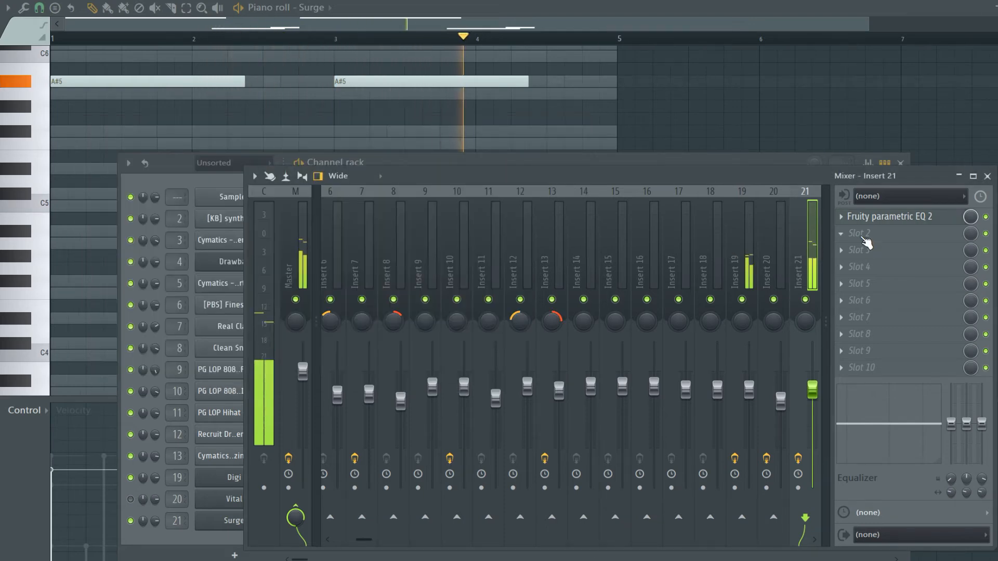
Add a second Fruity Parametric EQ 2 to insert 21, rolling off the highs with band 7 and the lows with band 1.
left_click(858, 234)
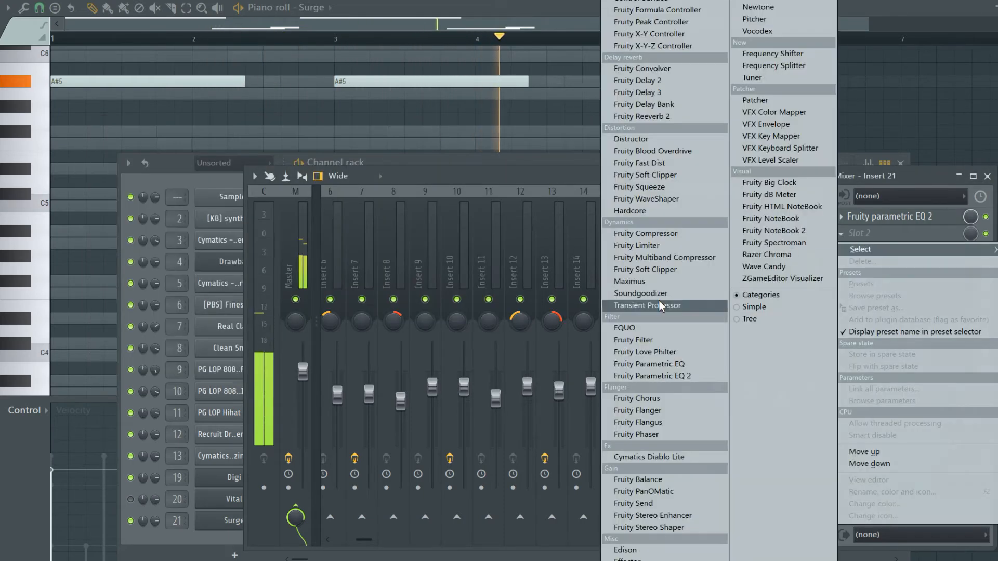
left_click(676, 378)
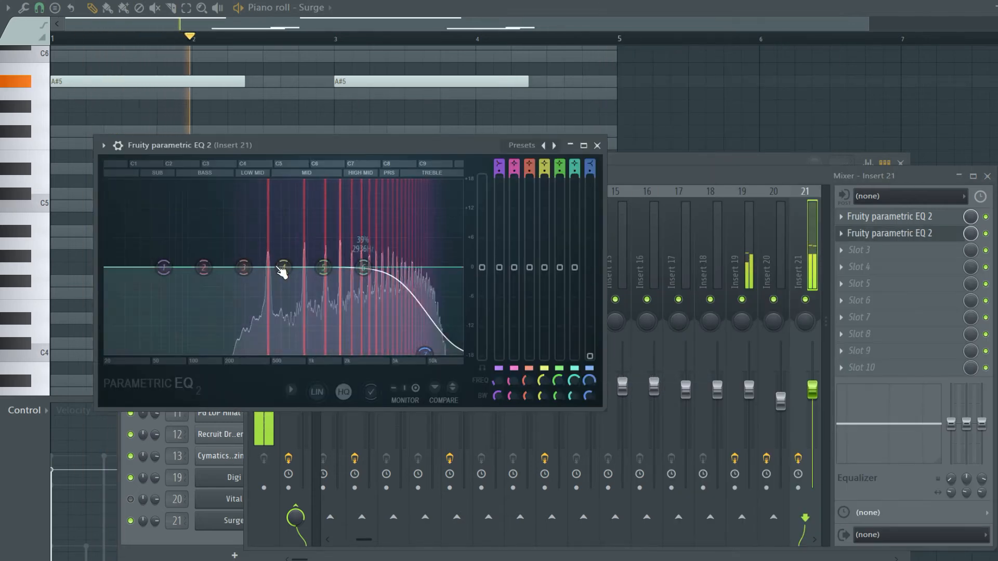
left_click_drag(164, 267, 266, 355)
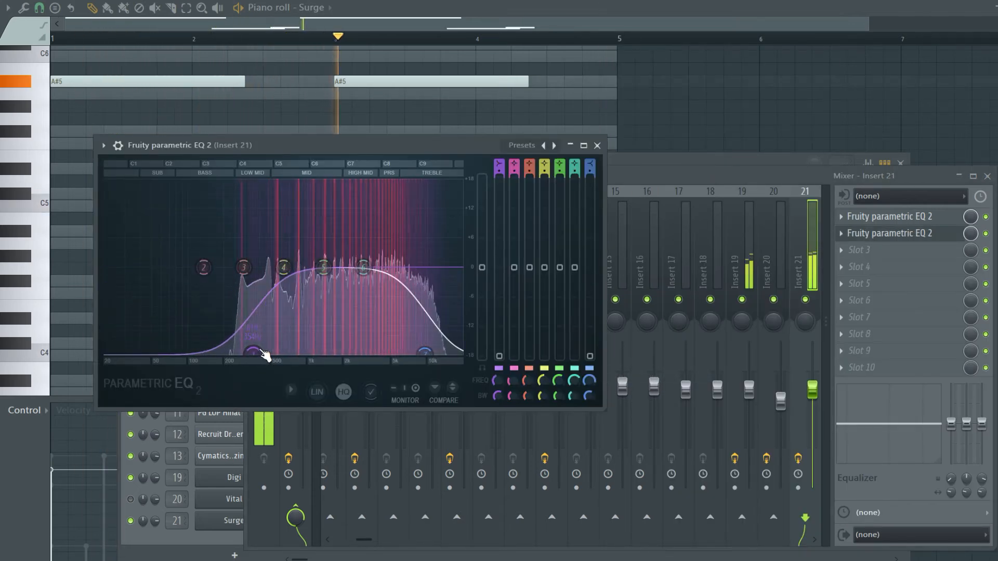
left_click(869, 234)
Add Fruity Chorus to slot 3 of insert 21 and close the mixer.
left_click(863, 250)
left_click(664, 398)
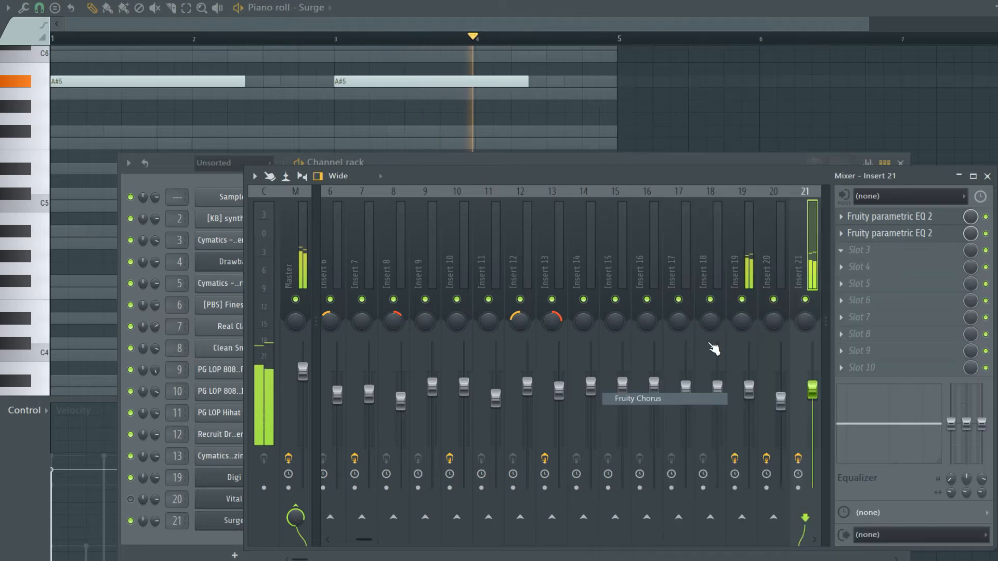
left_click(872, 250)
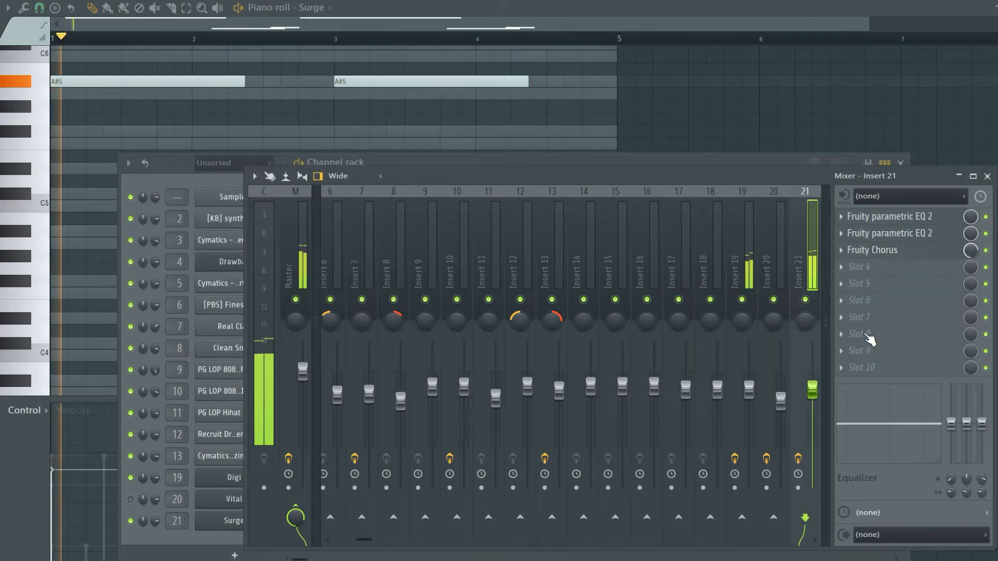
key("F9")
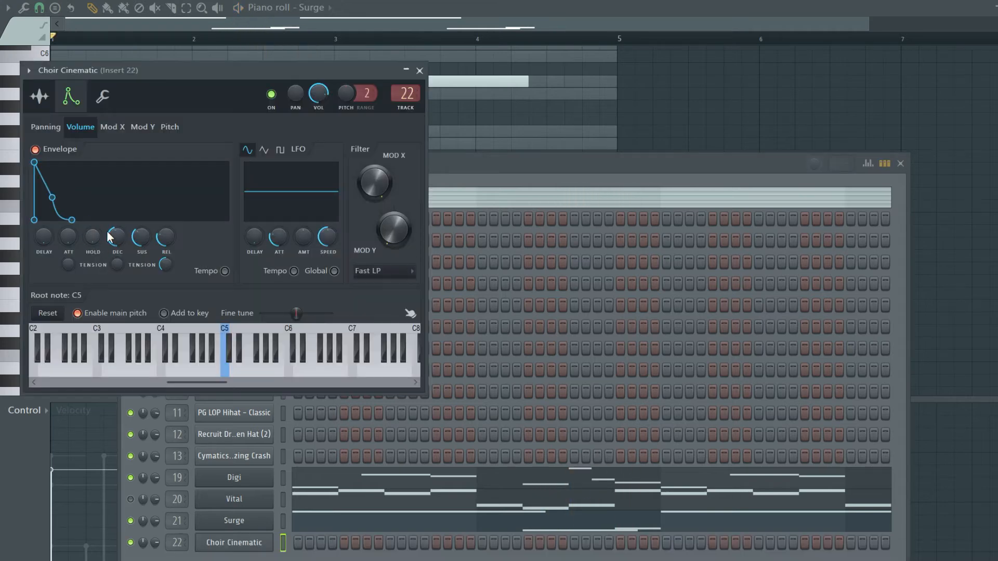
left_click(41, 98)
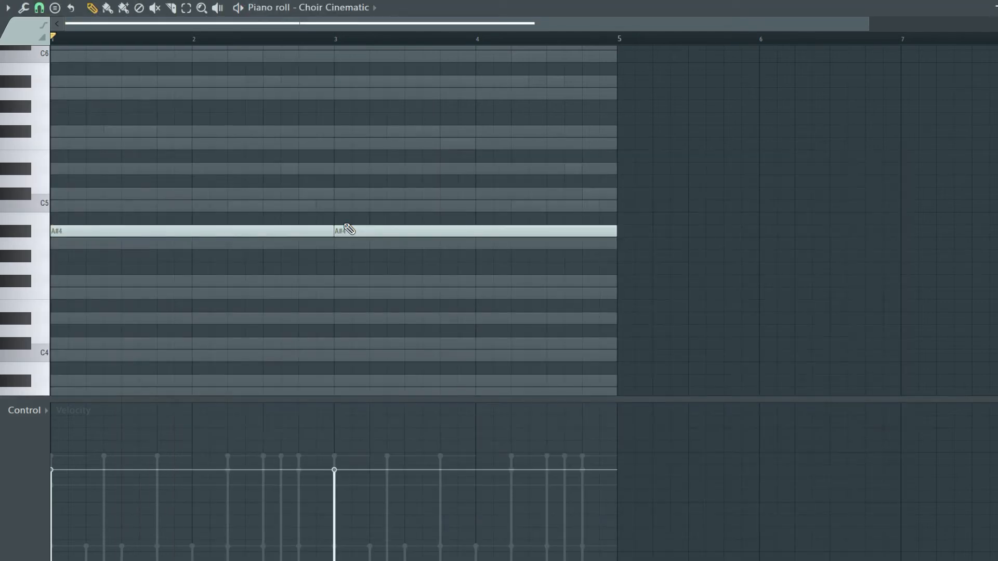
key("space")
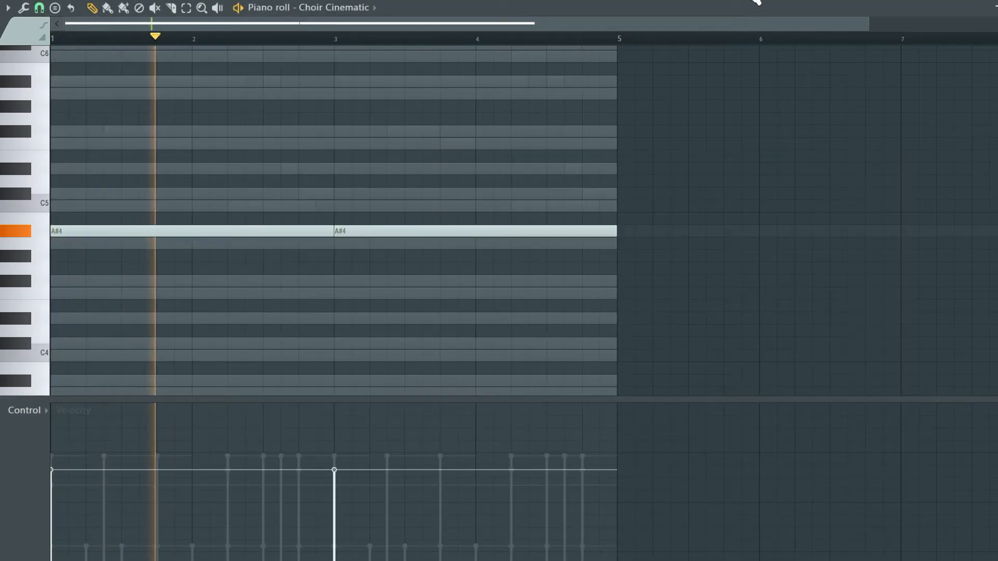
key("F9")
left_click(883, 234)
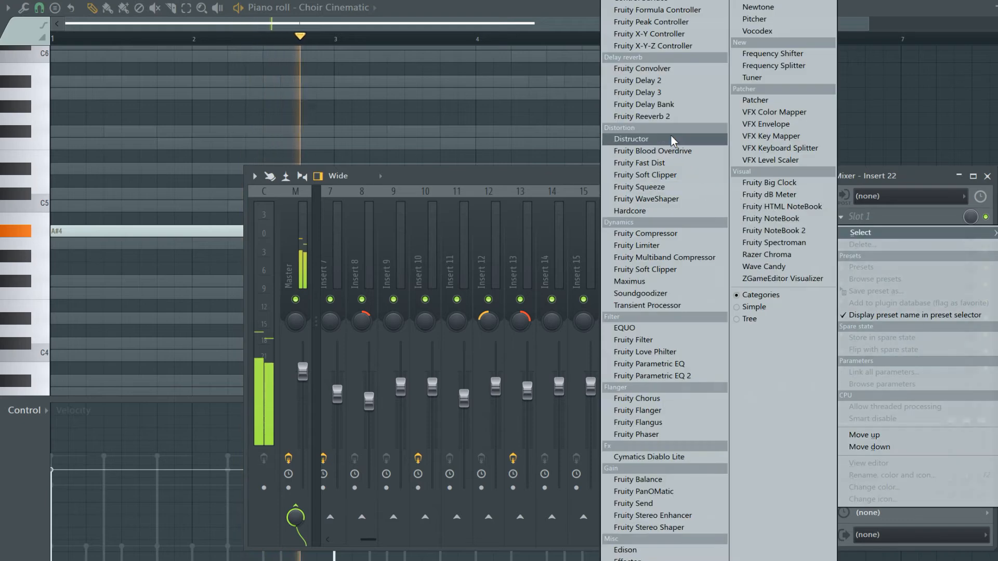
left_click(665, 116)
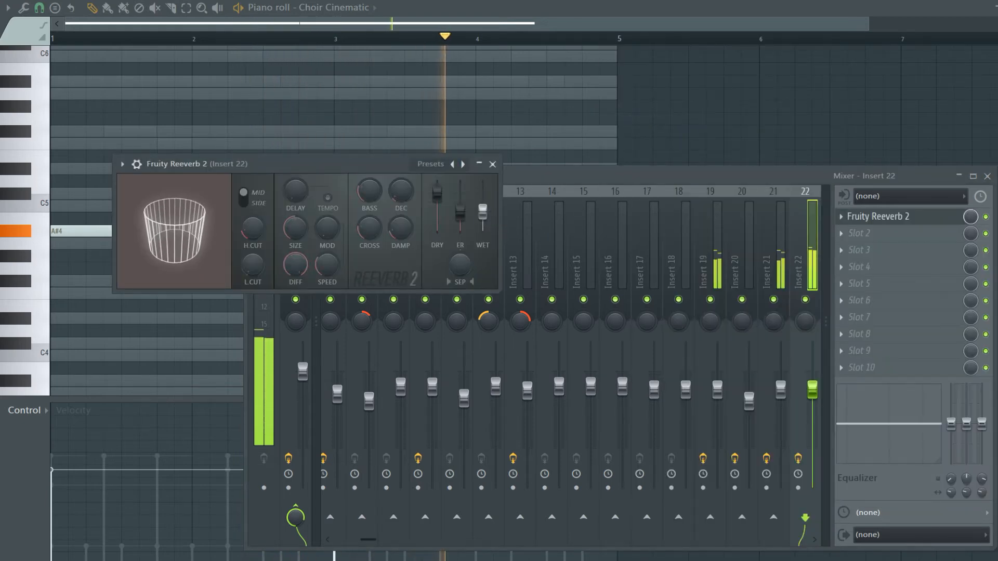
left_click(492, 164)
key("F9")
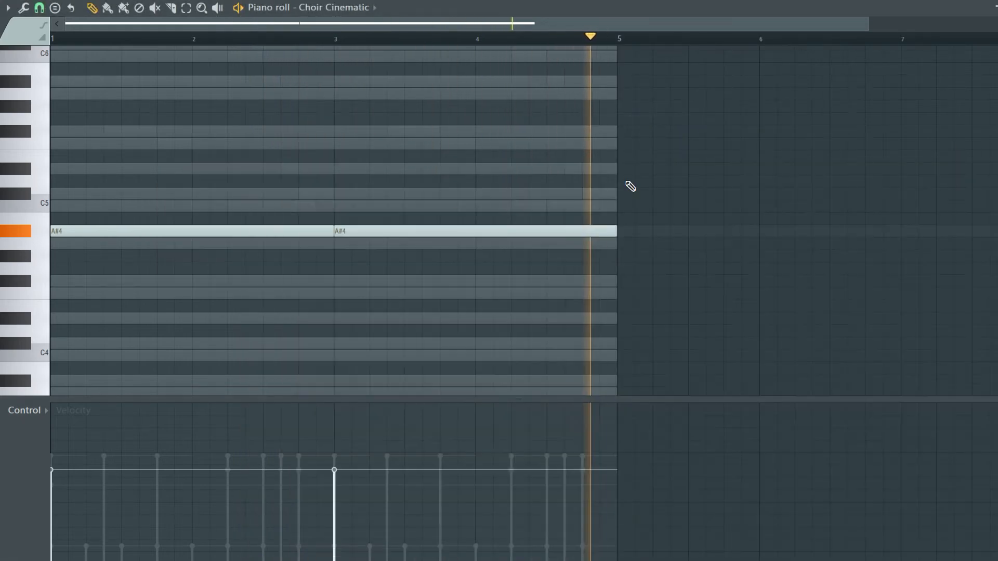
Add PG LOP 808 - Hacked My Insta 02 - C from the FORNUTO Life Of Pierre Drum Kit as a new channel.
scroll(628, 187, "up", 5)
key("F6")
key("alt+F8")
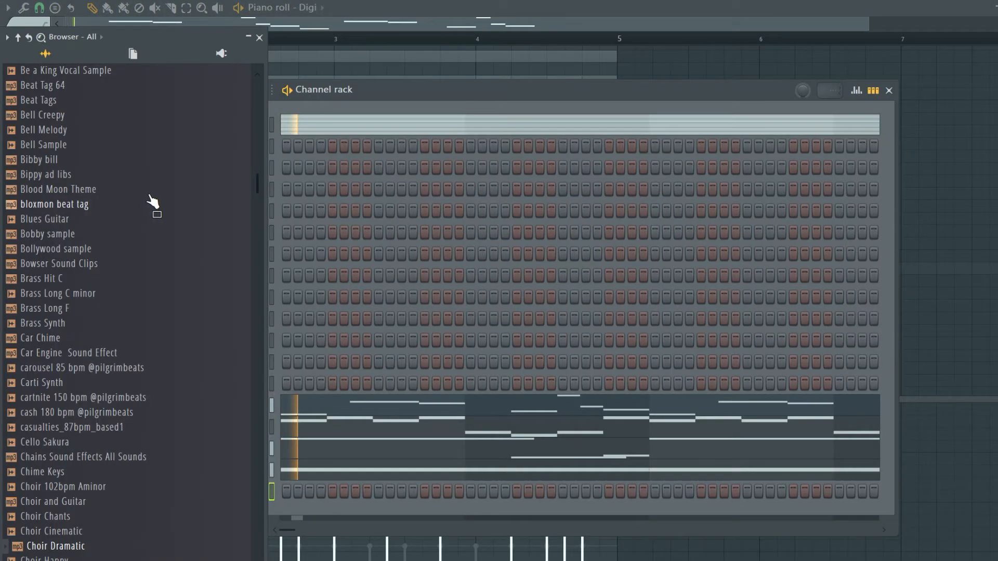
scroll(106, 368, "up", 6)
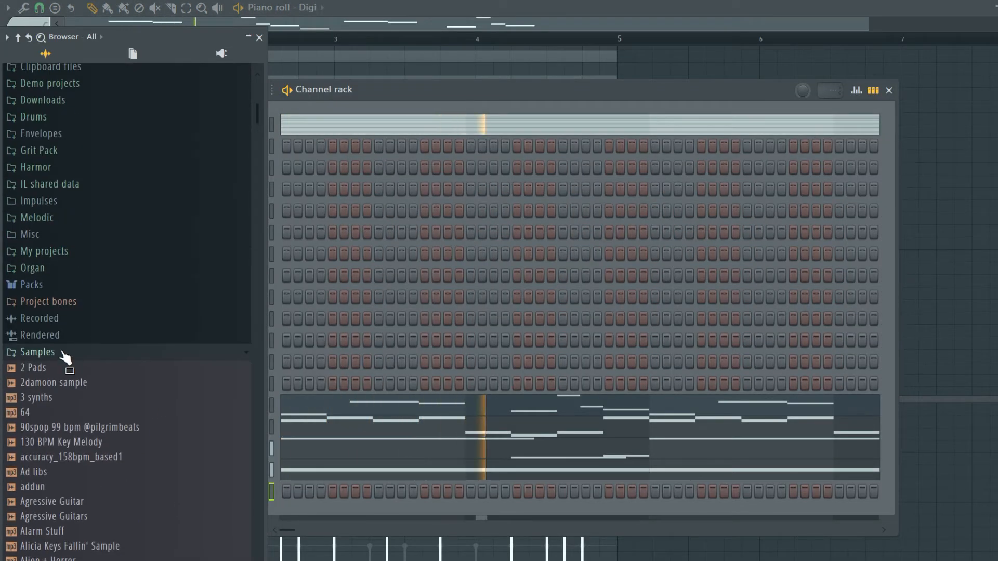
left_click(66, 350)
left_click(34, 287)
scroll(103, 417, "down", 8)
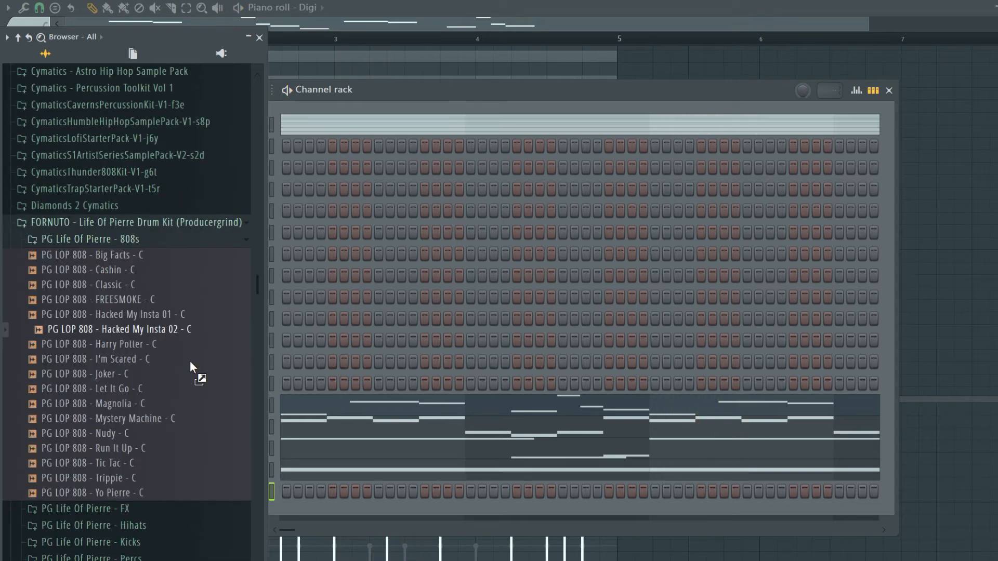
left_click_drag(191, 363, 242, 492)
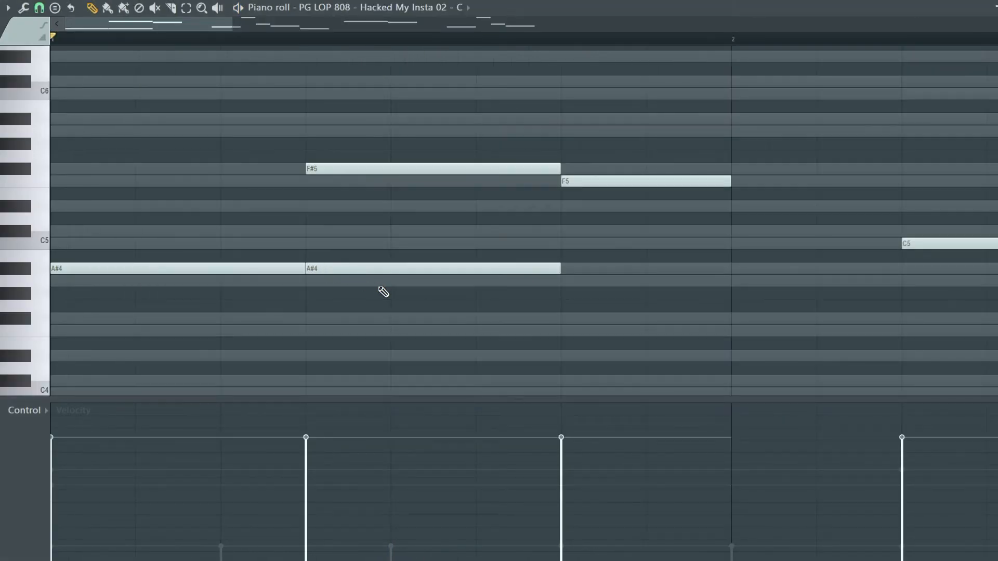
Rework bar 1 of the 808 pattern into two A#4 notes followed by two short F5 notes and play it back.
scroll(380, 287, "down", 3)
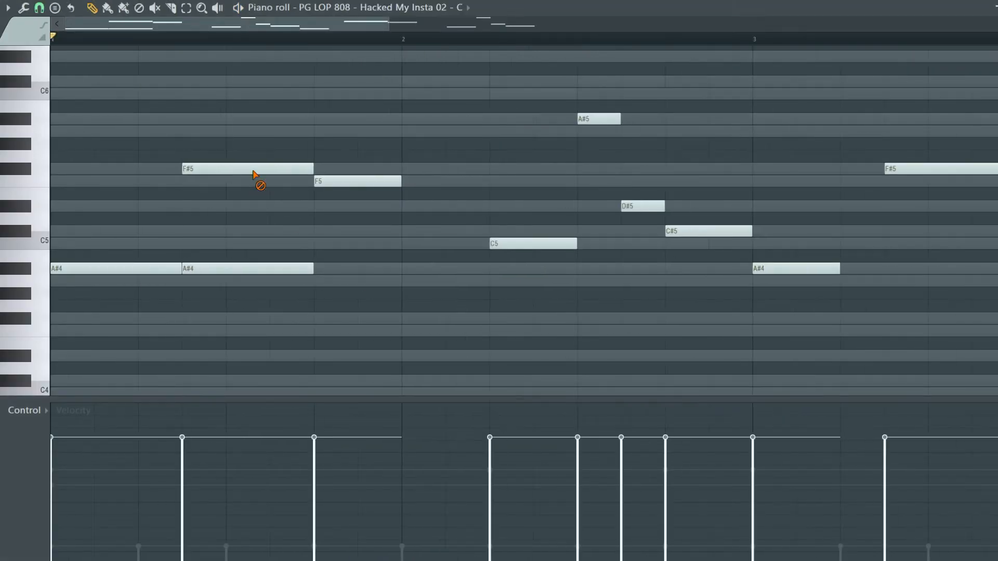
scroll(365, 180, "down", 2)
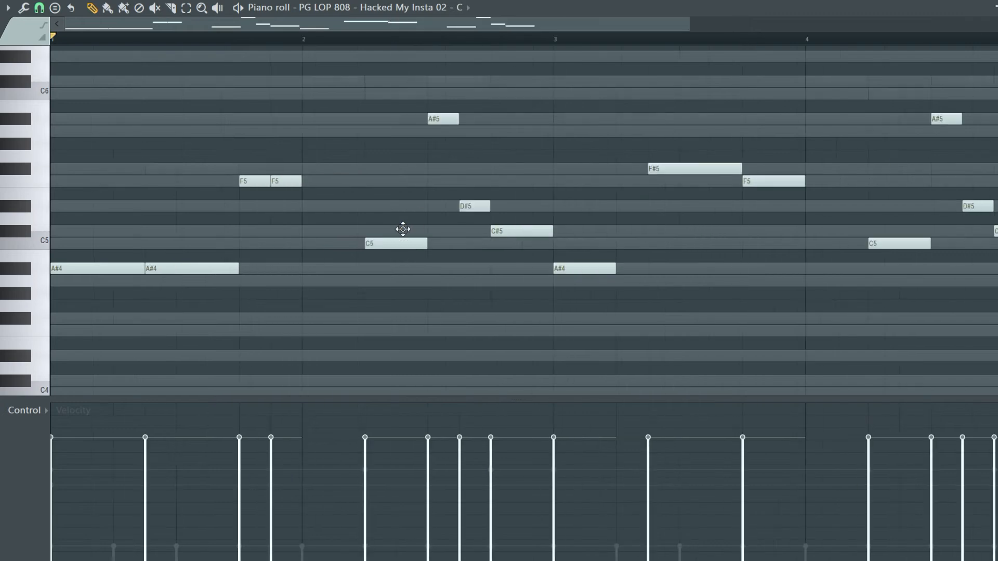
scroll(403, 227, "down", 2)
key("space")
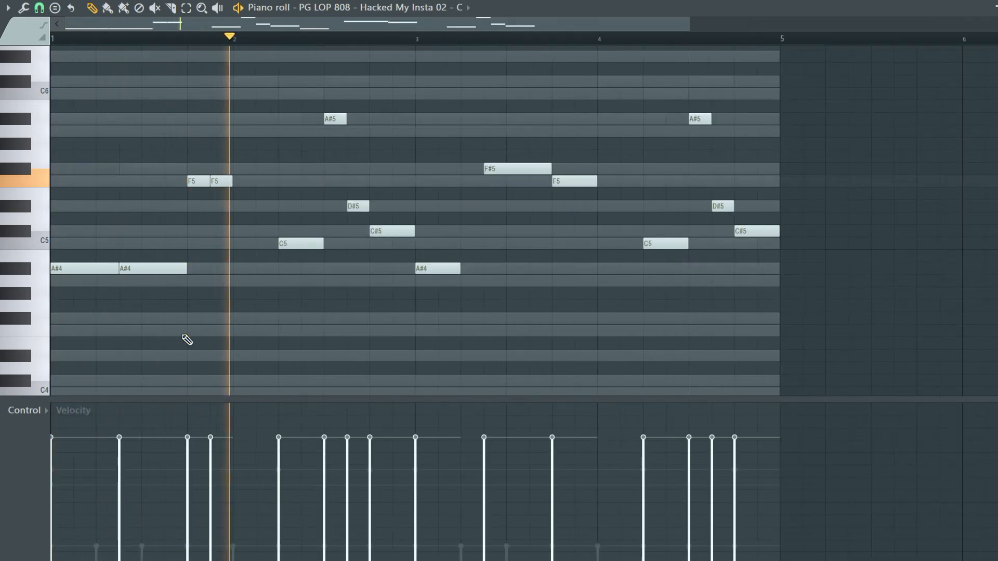
scroll(375, 278, "up", 2)
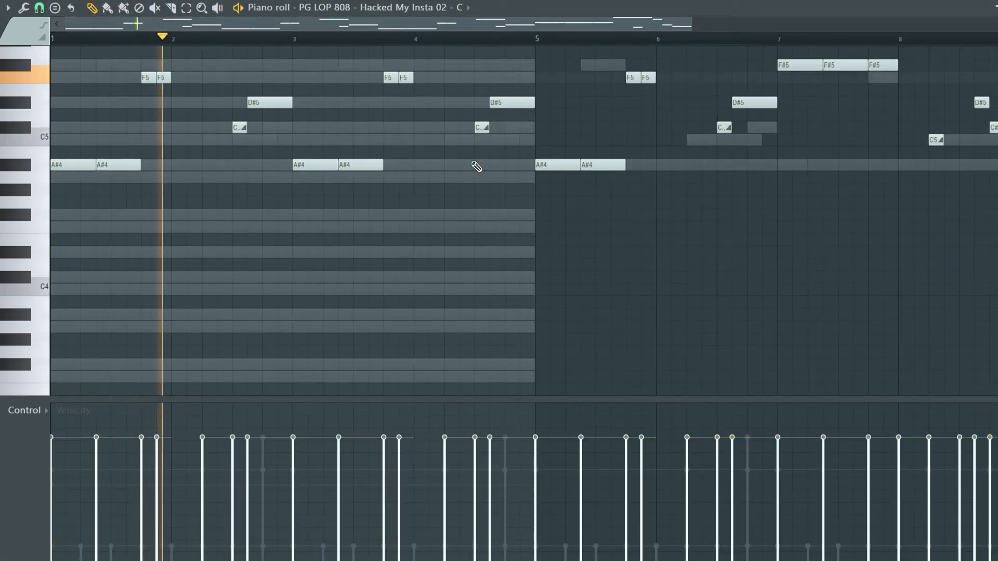
Open the Choir Cinematic notes and lower the long note at bar 7 to F#4.
key("F6")
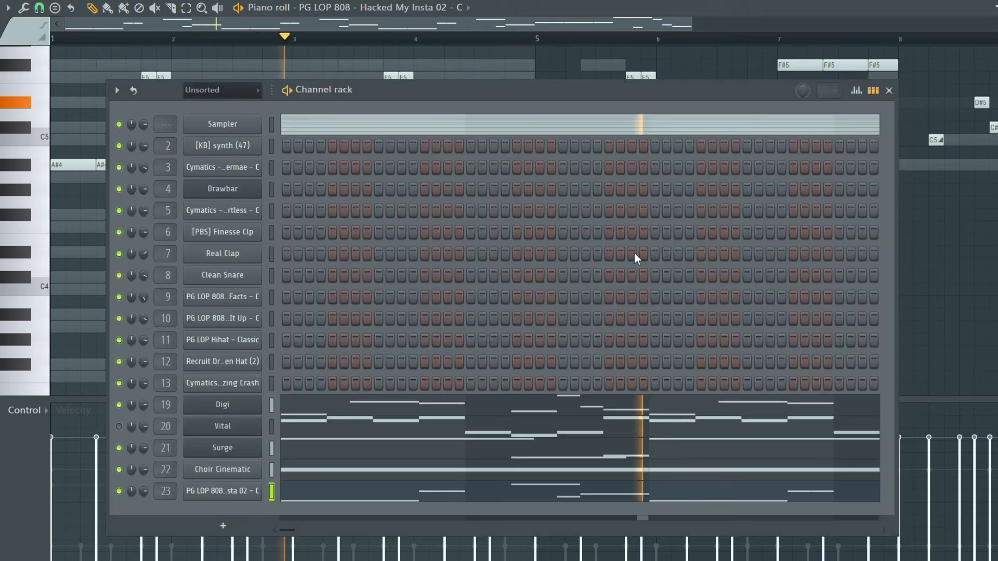
left_click(492, 479)
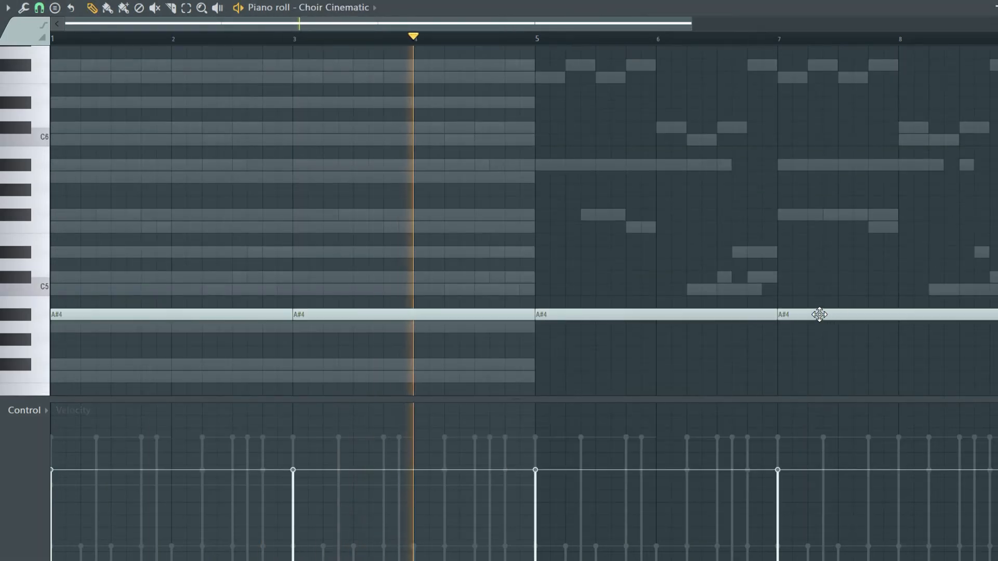
left_click_drag(825, 270, 821, 210)
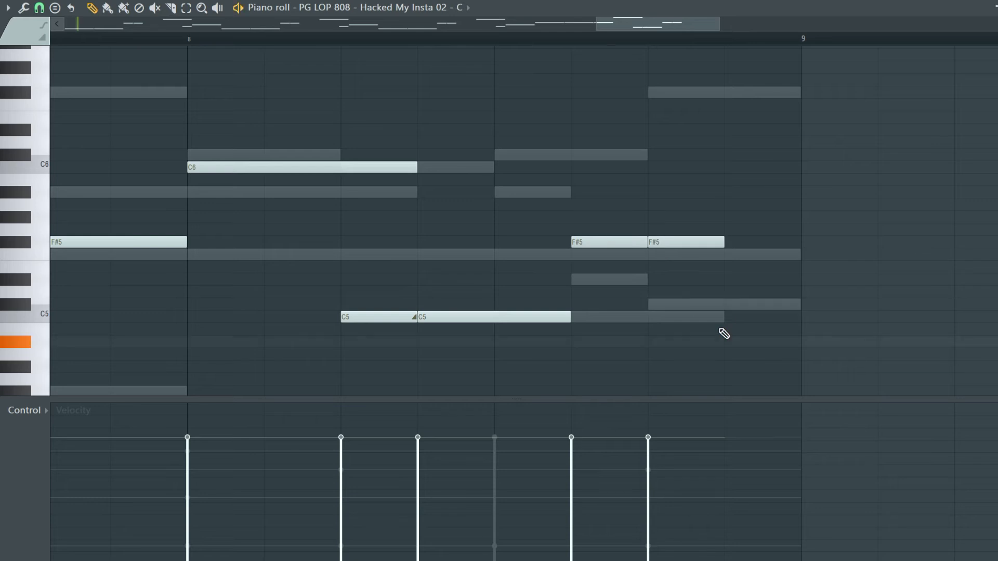
Review the 808 notes across all eight bars against the other melodies during playback.
scroll(699, 338, "down", 6)
scroll(357, 372, "up", 4)
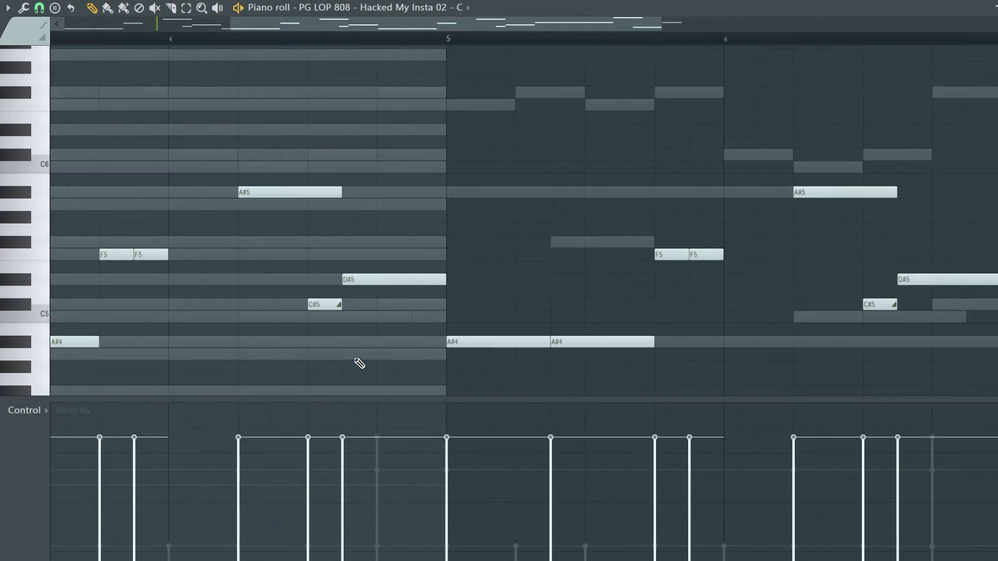
scroll(260, 385, "down", 4)
scroll(185, 395, "up", 3)
scroll(156, 395, "down", 2)
scroll(140, 398, "up", 1)
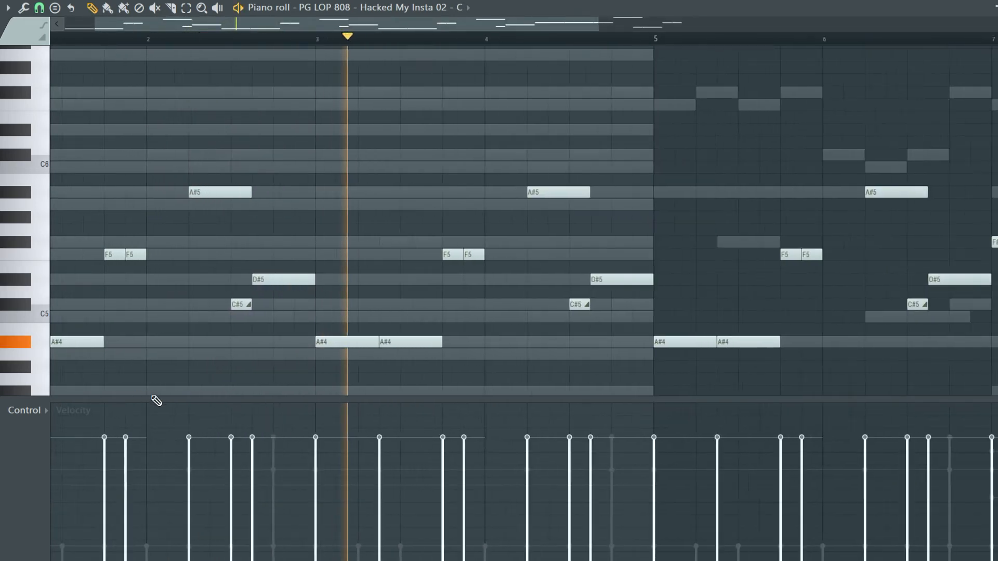
scroll(229, 388, "down", 2)
scroll(350, 390, "up", 1)
scroll(350, 397, "up", 4)
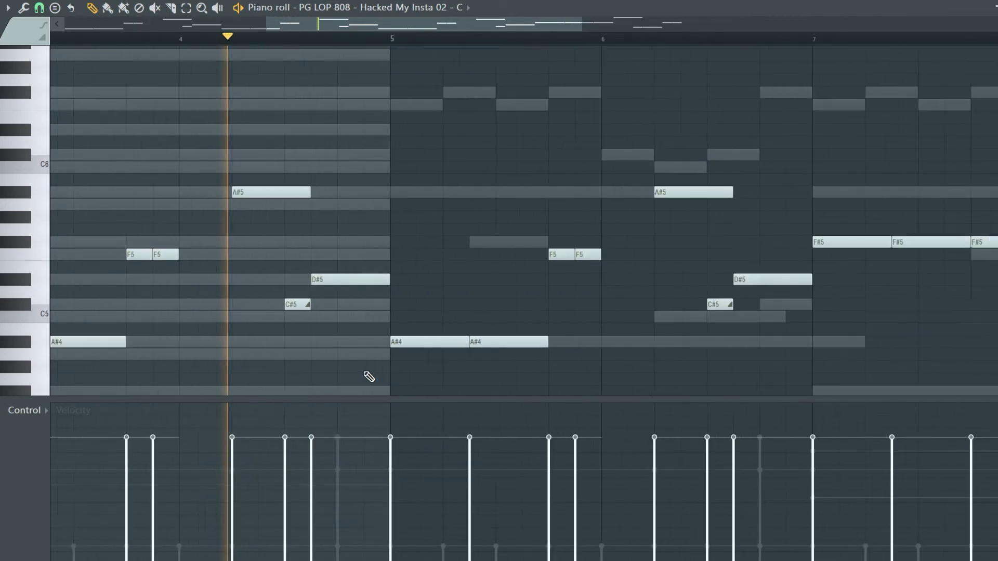
scroll(369, 377, "up", 1)
left_click_drag(461, 18, 668, 68)
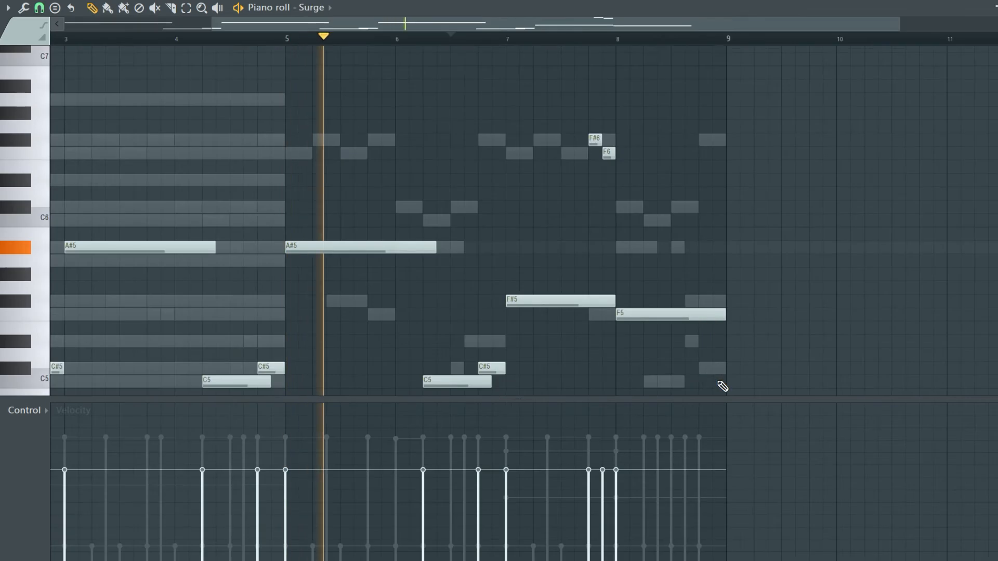
Add a C#5 note at the end of bar 8 in Surge and shorten the F5 note before it.
scroll(723, 386, "up", 3)
left_click(688, 368)
left_click_drag(703, 368, 727, 371)
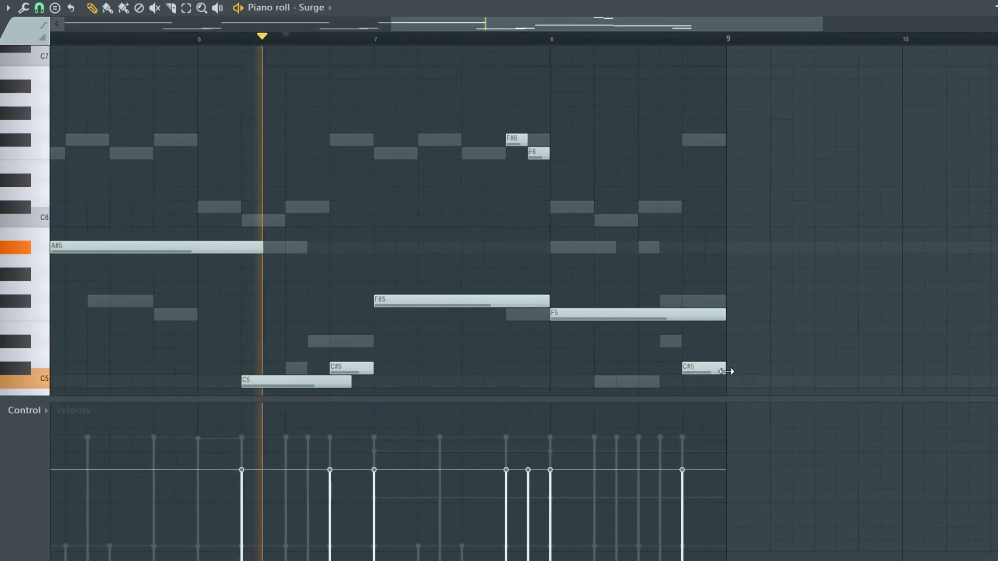
scroll(721, 354, "down", 1)
scroll(684, 361, "down", 3)
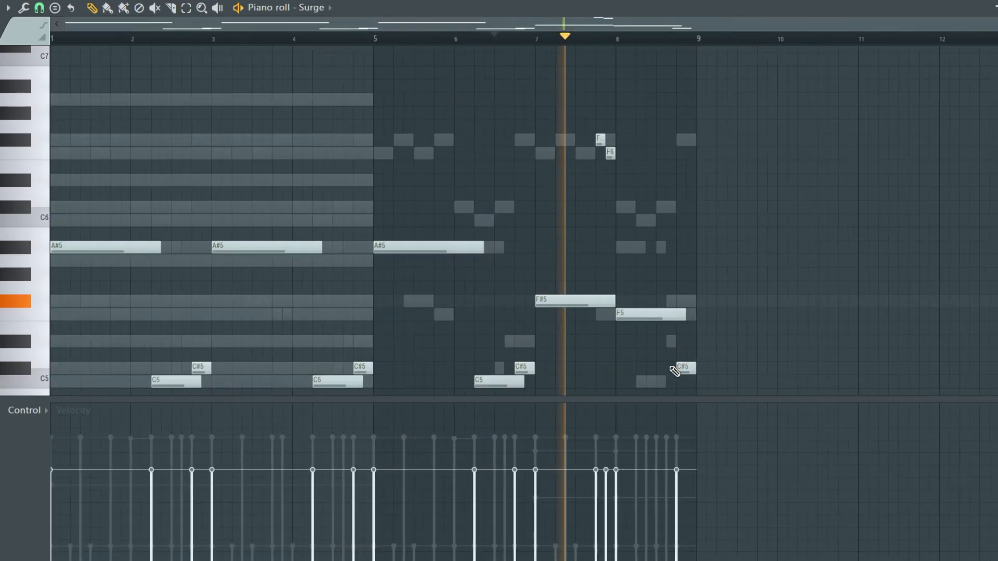
scroll(633, 381, "up", 3)
scroll(728, 327, "down", 3)
scroll(676, 341, "up", 3)
scroll(661, 347, "down", 3)
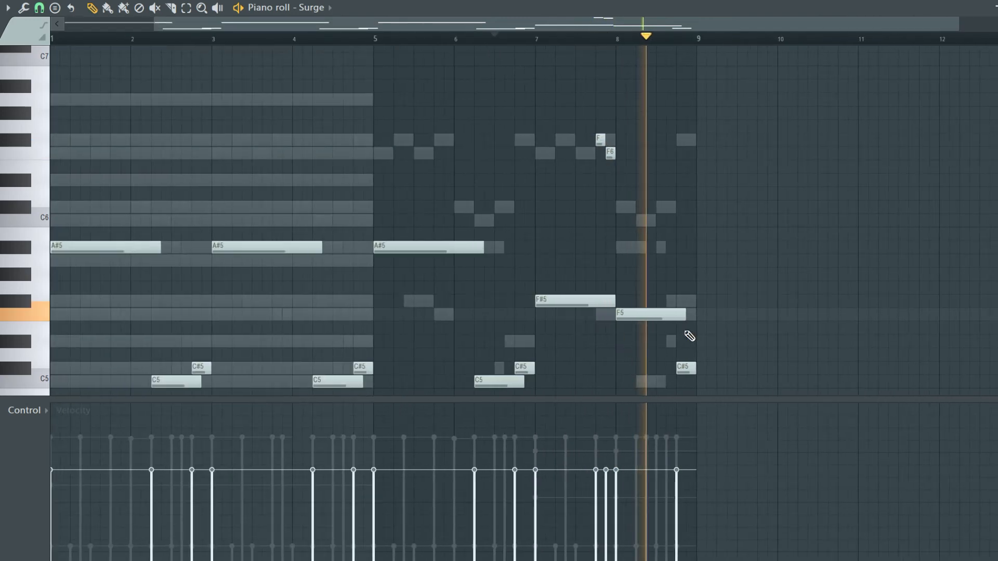
scroll(715, 382, "up", 3)
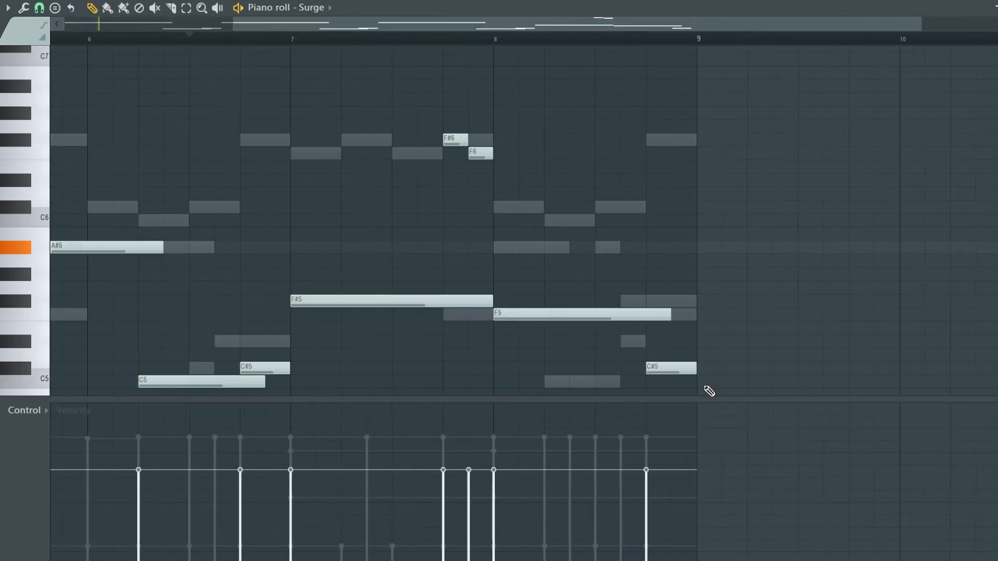
scroll(710, 391, "down", 3)
Transpose the selected Sampler, Digi, Vital, Surge, Choir Cinematic and Hacked My Insta 02 808 channels by +2 semitones and play the pattern.
key("F6")
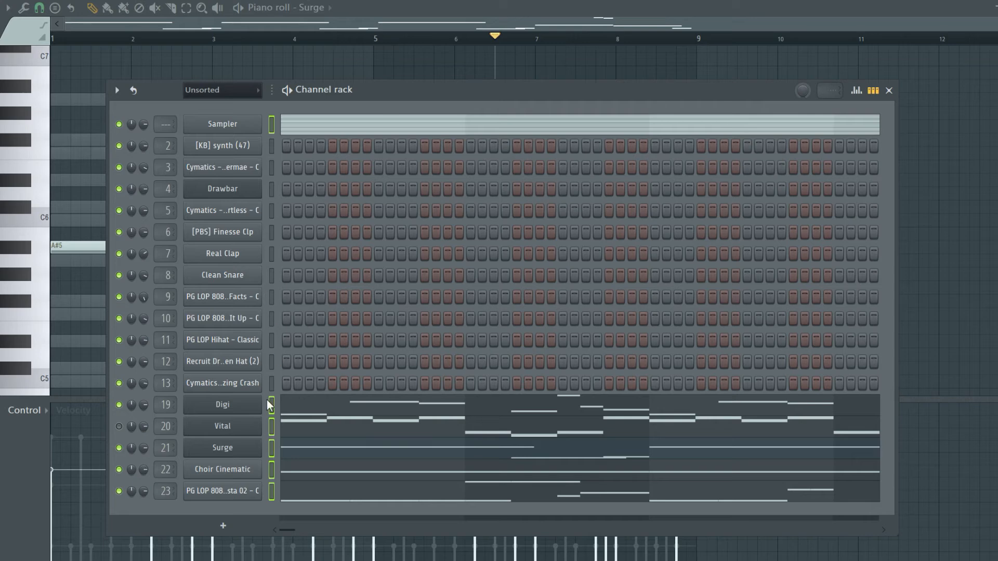
left_click(117, 91)
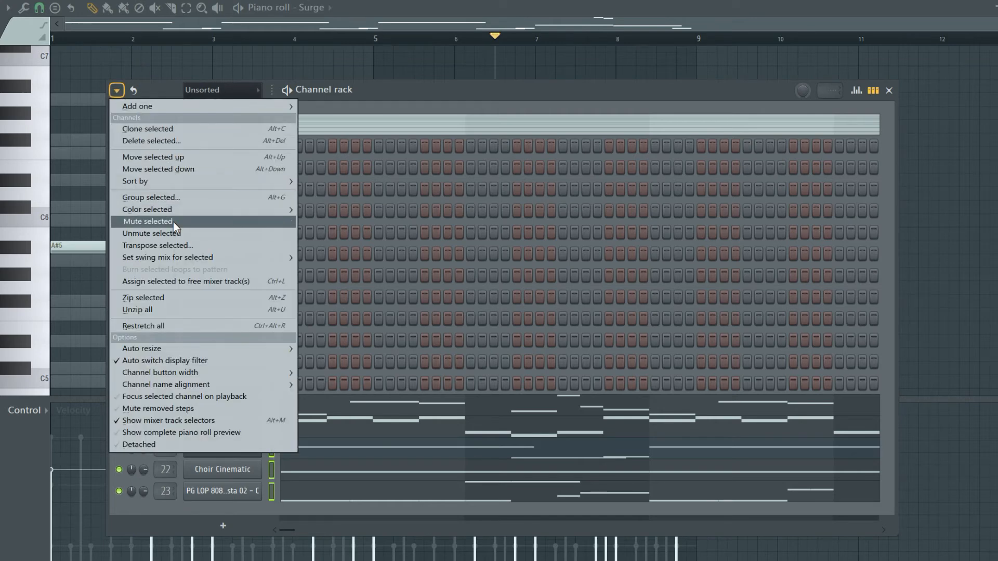
left_click(175, 245)
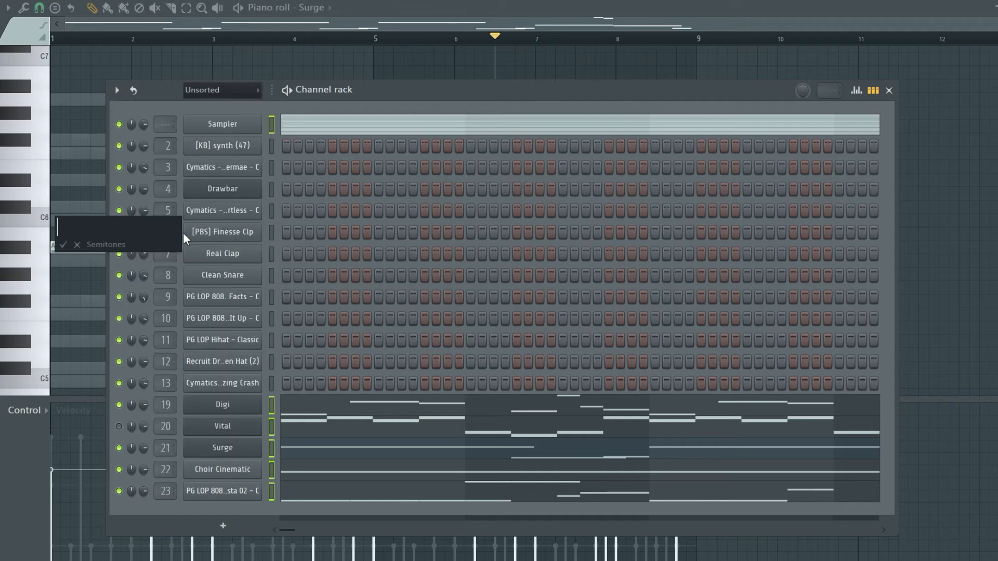
type("+2")
key("Return")
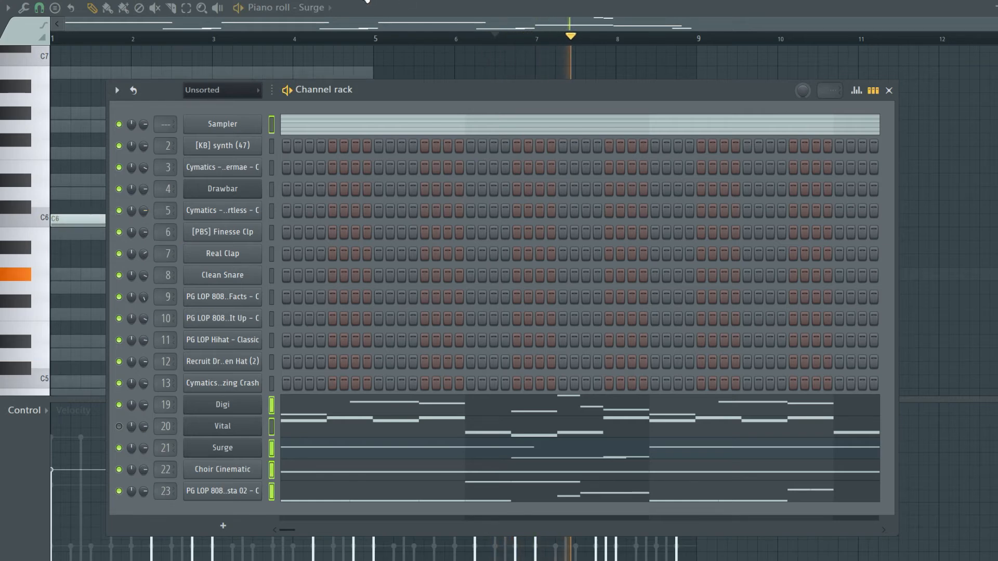
key("space")
key("F6")
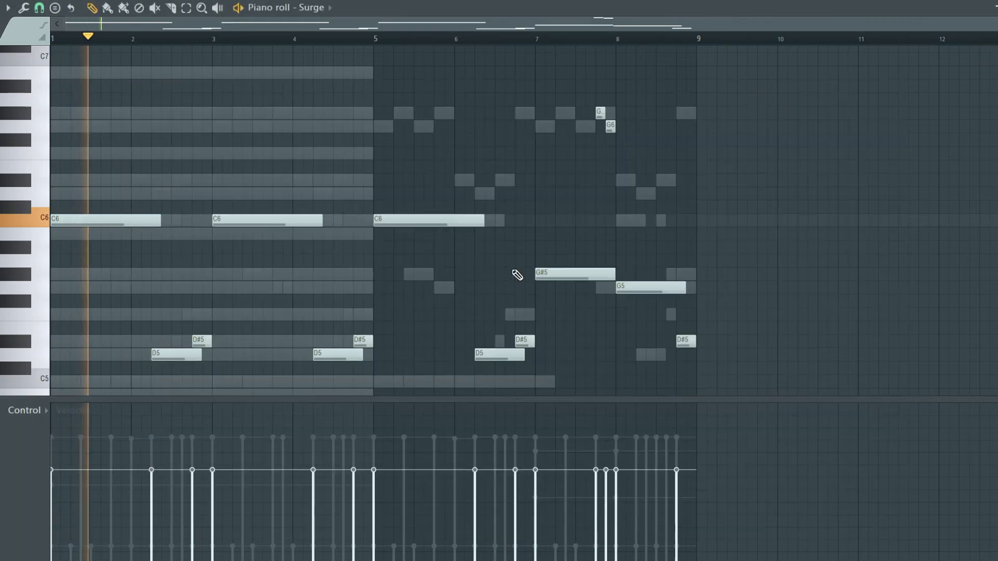
Examine the transposed Surge notes during playback.
scroll(311, 304, "down", 3)
scroll(187, 301, "up", 4)
scroll(140, 297, "down", 4)
scroll(104, 292, "up", 5)
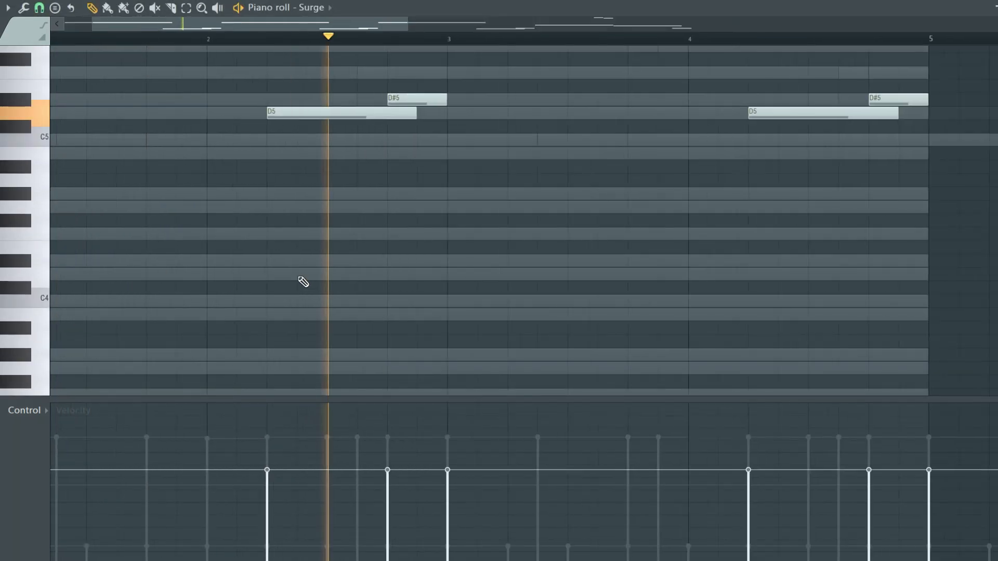
scroll(426, 274, "down", 3)
scroll(520, 234, "up", 2)
scroll(749, 93, "down", 3)
scroll(768, 74, "up", 3)
Open the Hacked My Insta 02 808 notes and check the transposed bass line through bar 8 during playback.
key("F6")
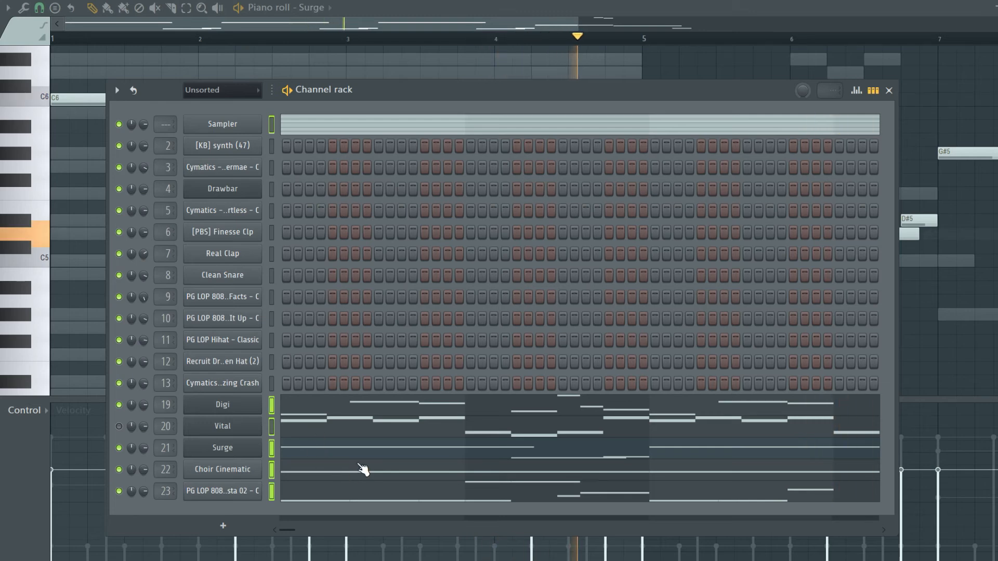
left_click(355, 493)
scroll(379, 317, "down", 4)
scroll(364, 296, "up", 2)
scroll(463, 332, "down", 3)
scroll(519, 297, "up", 3)
scroll(520, 297, "up", 2)
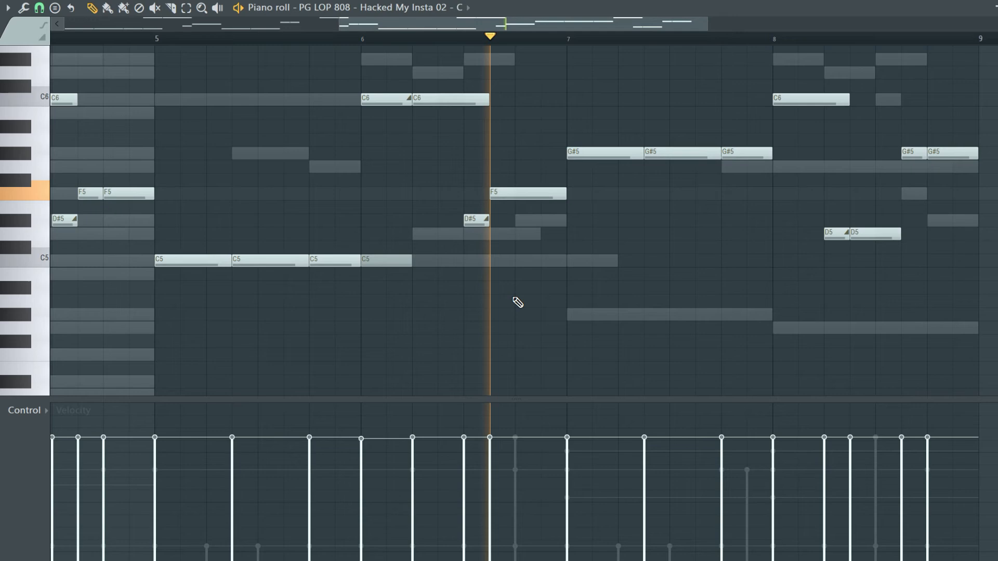
scroll(515, 299, "down", 4)
scroll(453, 307, "up", 3)
scroll(520, 247, "down", 3)
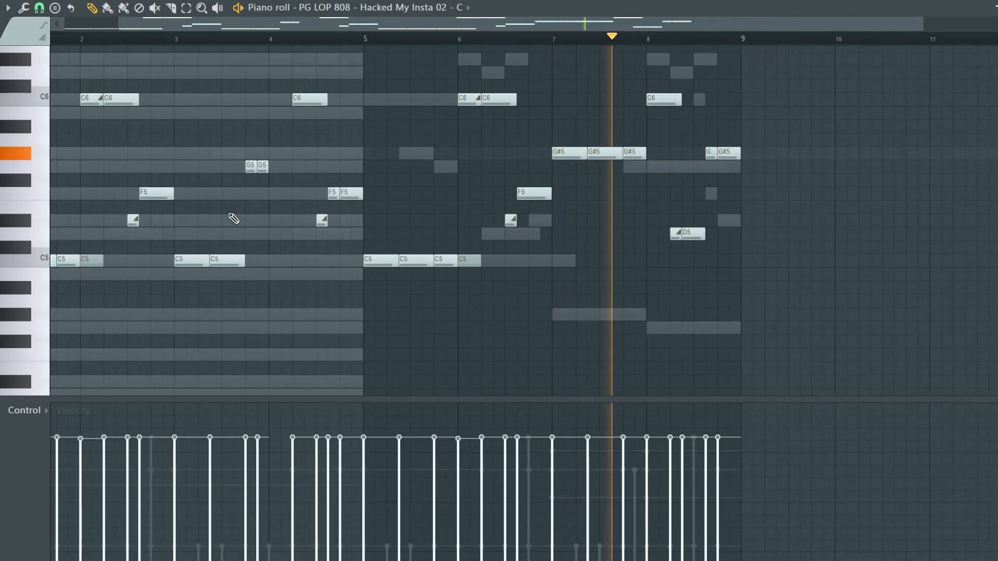
scroll(232, 208, "up", 4)
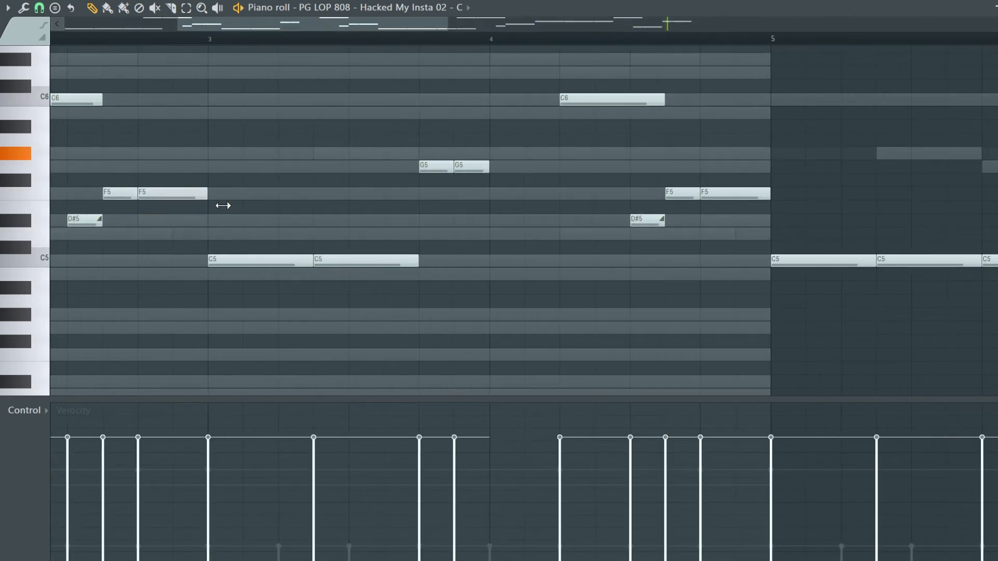
scroll(350, 287, "down", 3)
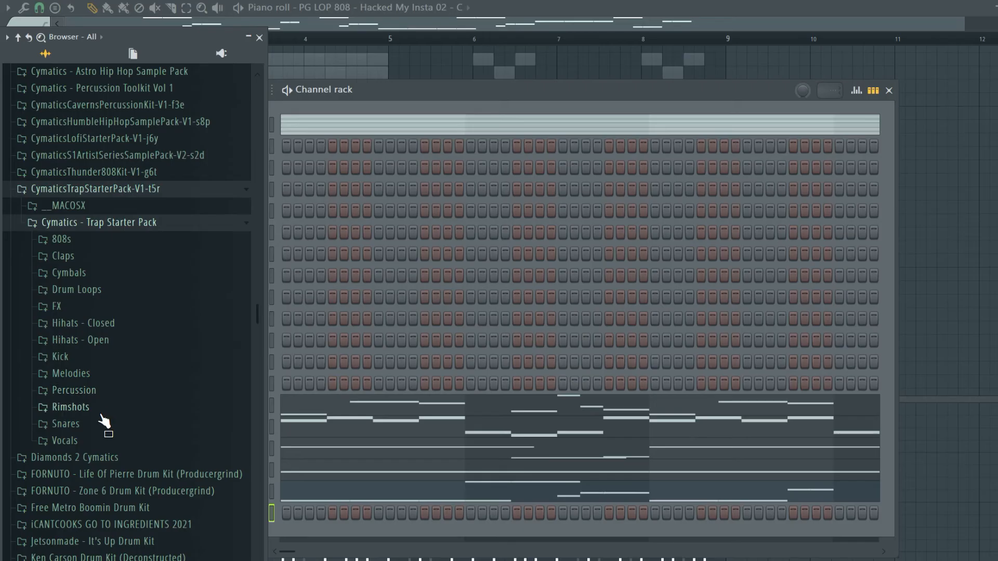
Add Cymatics Future Snare - G# from the Trap Starter Pack's Snares folder as a channel and place one hit per bar across the pattern.
left_click(104, 419)
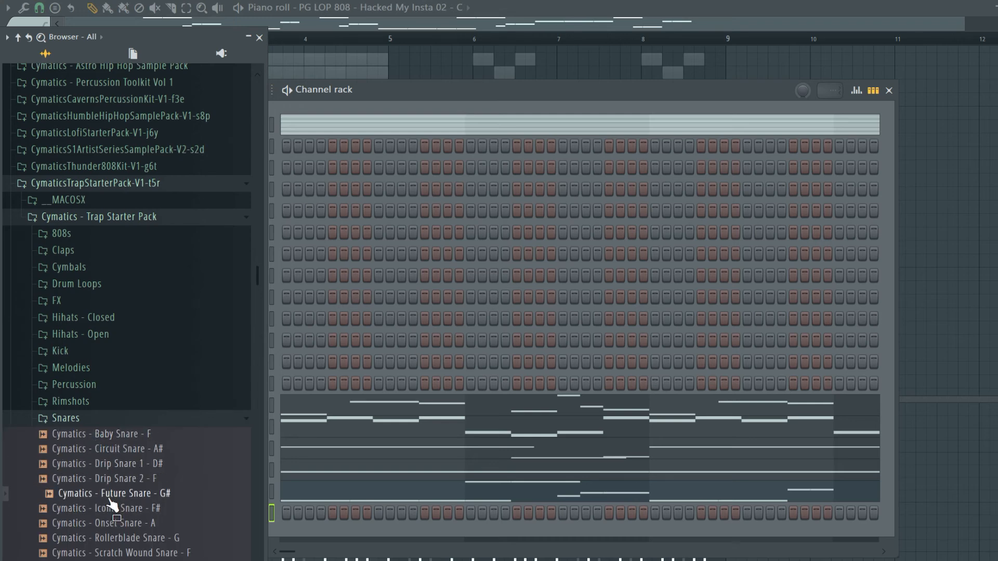
left_click_drag(110, 498, 387, 512)
left_click(379, 513)
key("space")
left_click(562, 513)
left_click(742, 517)
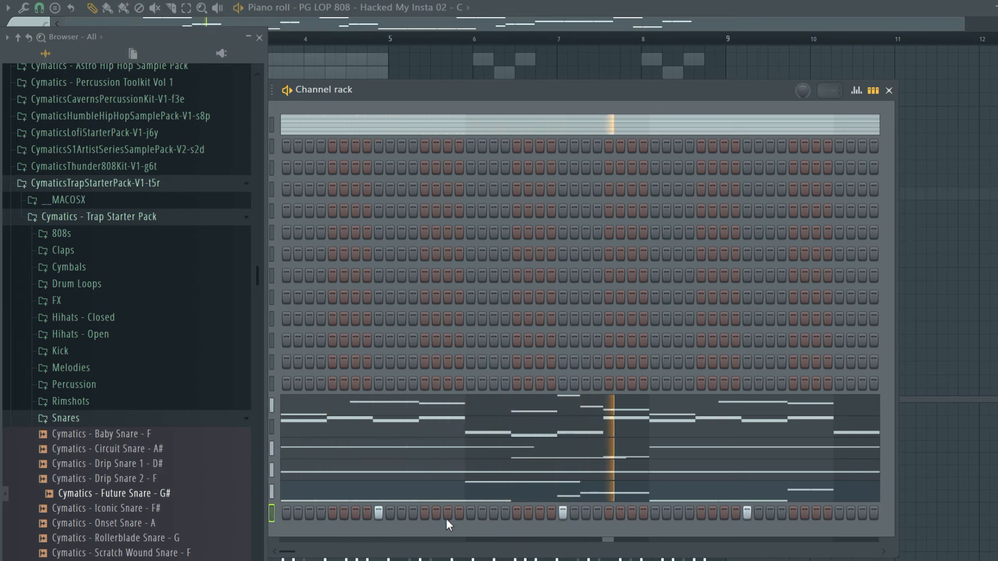
left_click_drag(299, 551, 315, 553)
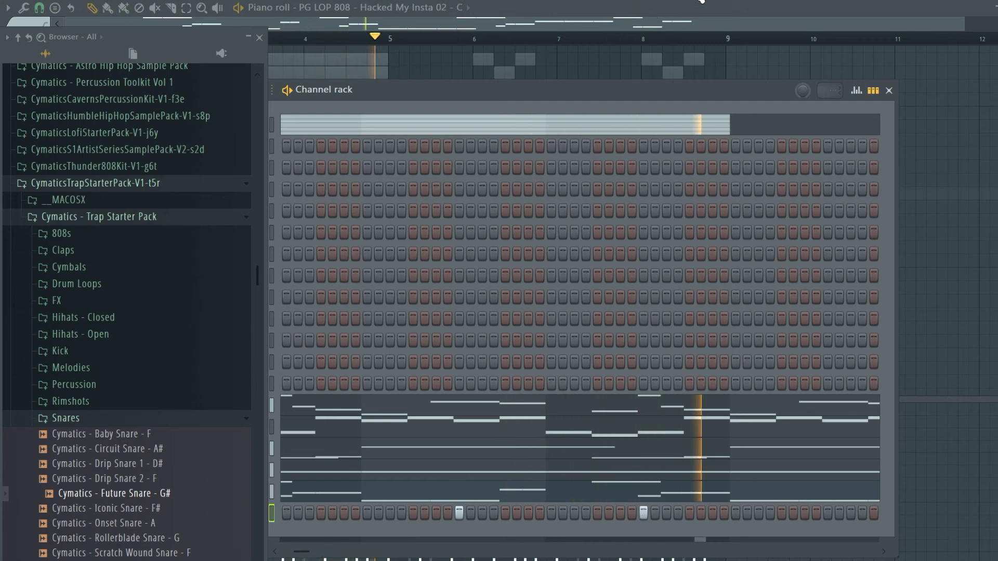
key("F7")
left_click(259, 37)
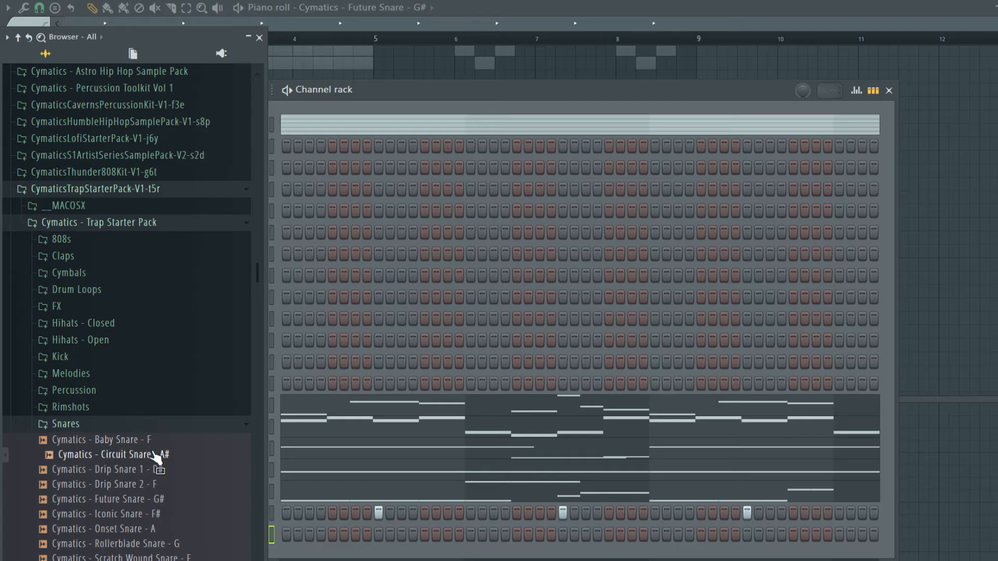
Add the Cymatics Circuit Snare - A# sample as a new channel, place a first hit and open its notes in the piano roll.
left_click_drag(158, 464, 257, 537)
left_click(540, 535)
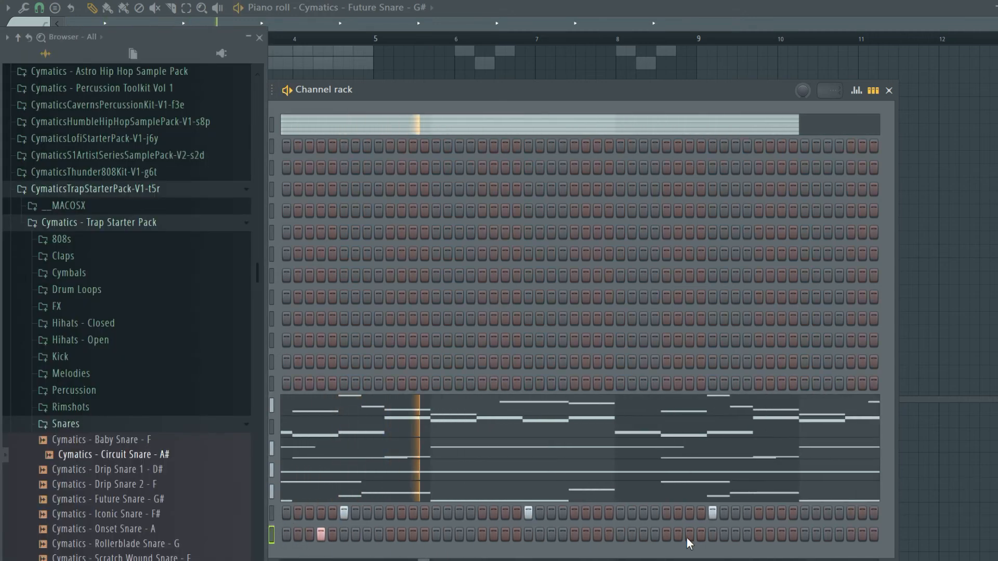
key("F7")
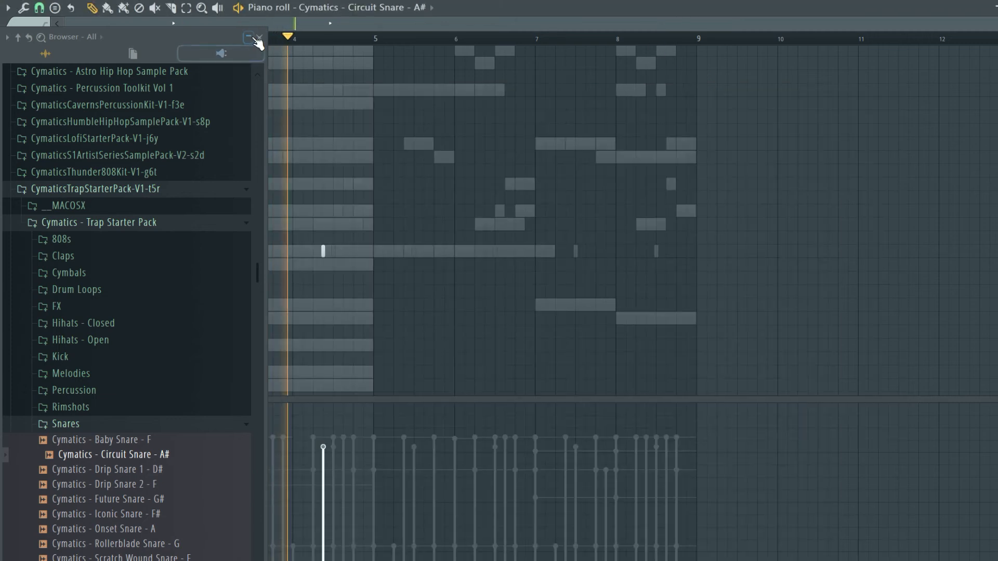
left_click(259, 38)
Build a four-bar Circuit Snare pattern of C5 hits with a three-note A#4 roll in bar 4, and repeat it over bars 5 to 8.
scroll(356, 260, "up", 4)
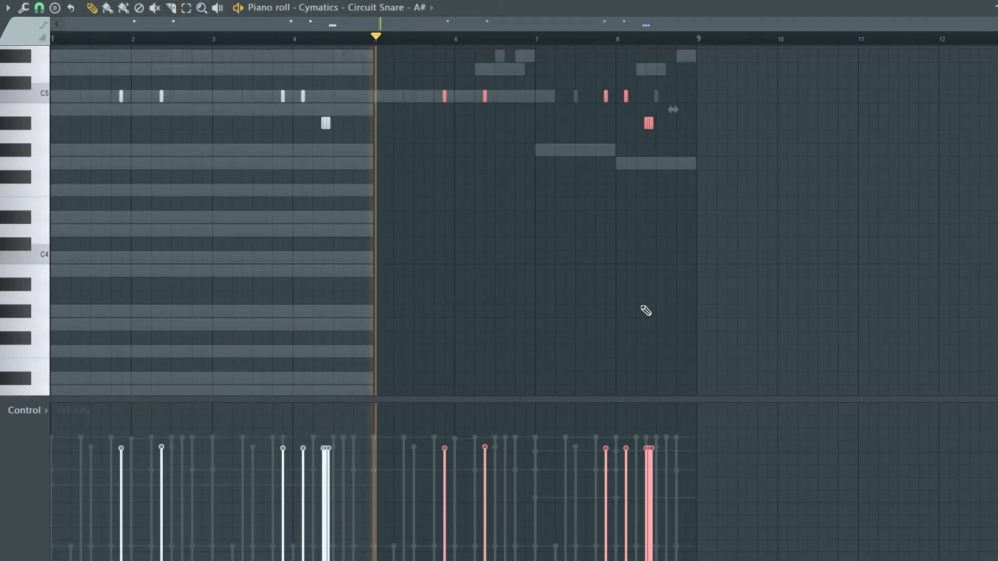
left_click(676, 296)
right_click(675, 296)
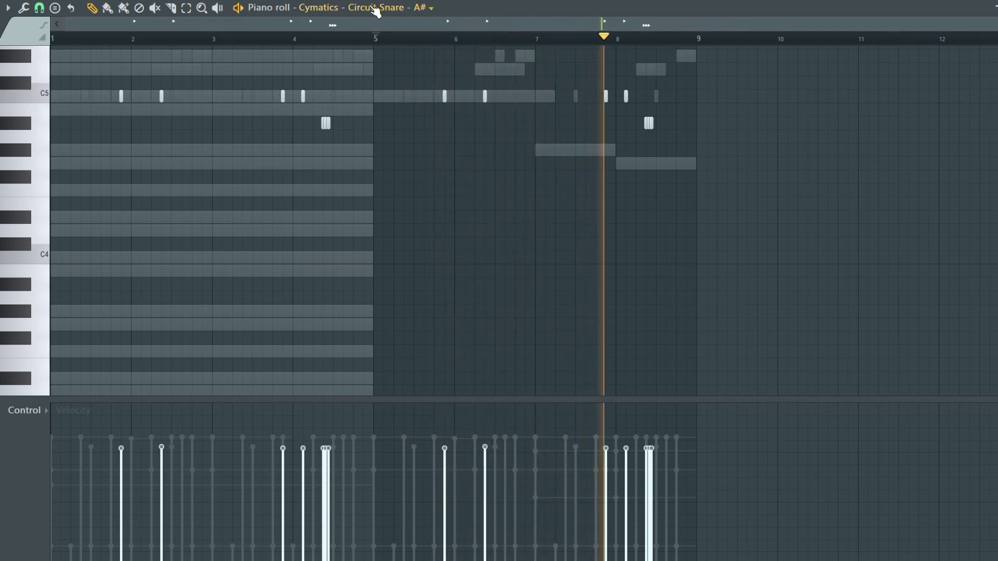
scroll(712, 241, "up", 6)
scroll(699, 260, "down", 4)
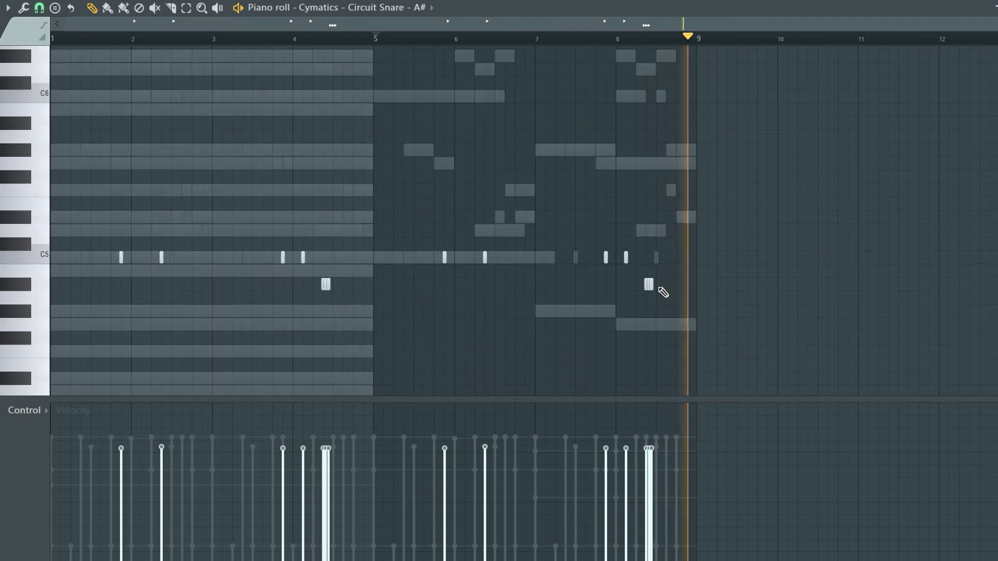
key("space")
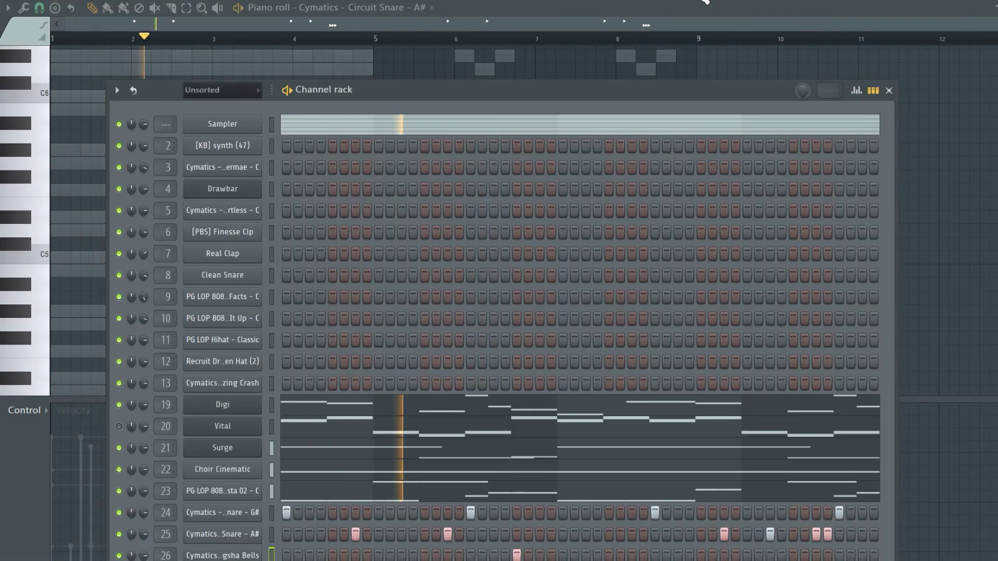
Repeat the Cymatics Tingsha Bells hit every two bars through bar 8 by duplicating a two-bar time selection.
left_click(702, 0)
left_click(188, 9)
scroll(307, 60, "up", 2)
left_click_drag(350, 41, 52, 42)
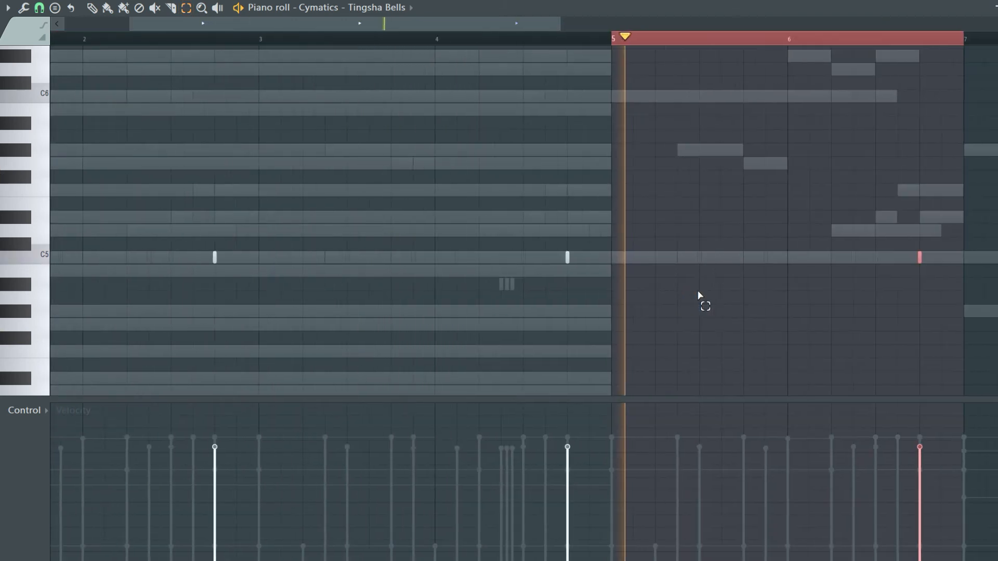
key("ctrl+b")
scroll(697, 293, "down", 3)
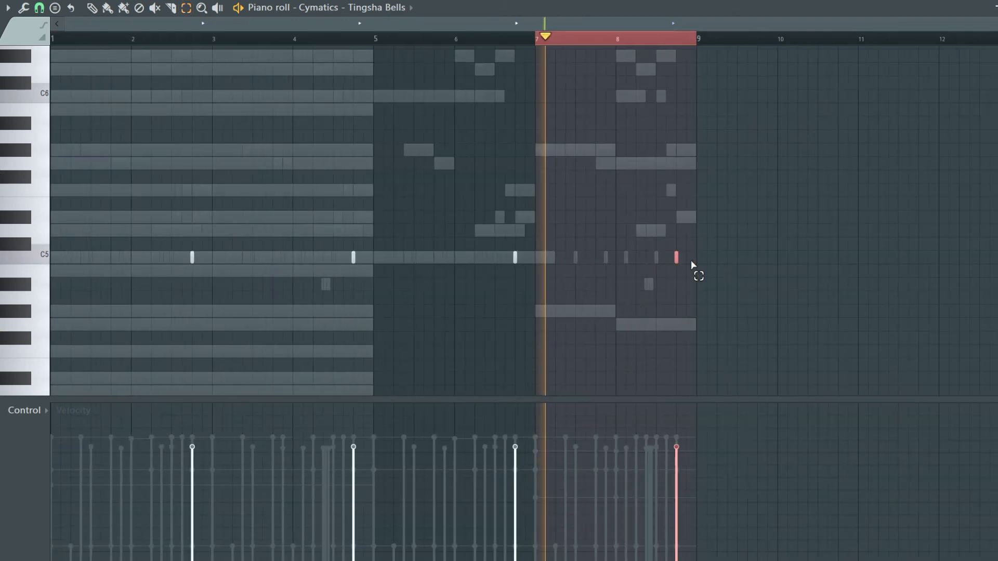
left_click(640, 42, "ctrl")
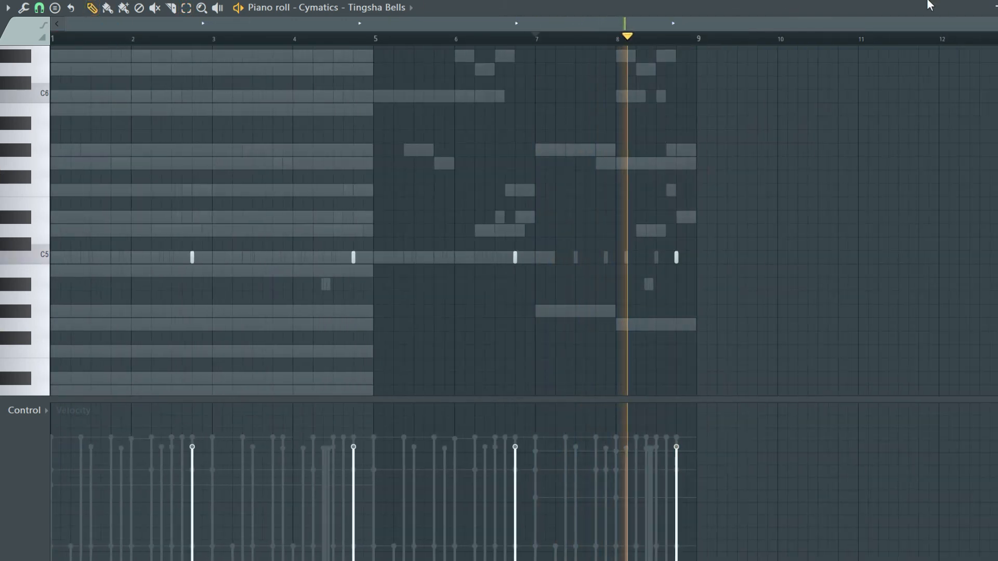
Check the Recruit Drum Kit Open Hat (2) sample in its channel settings and place an open hat hit on that channel.
key("F6")
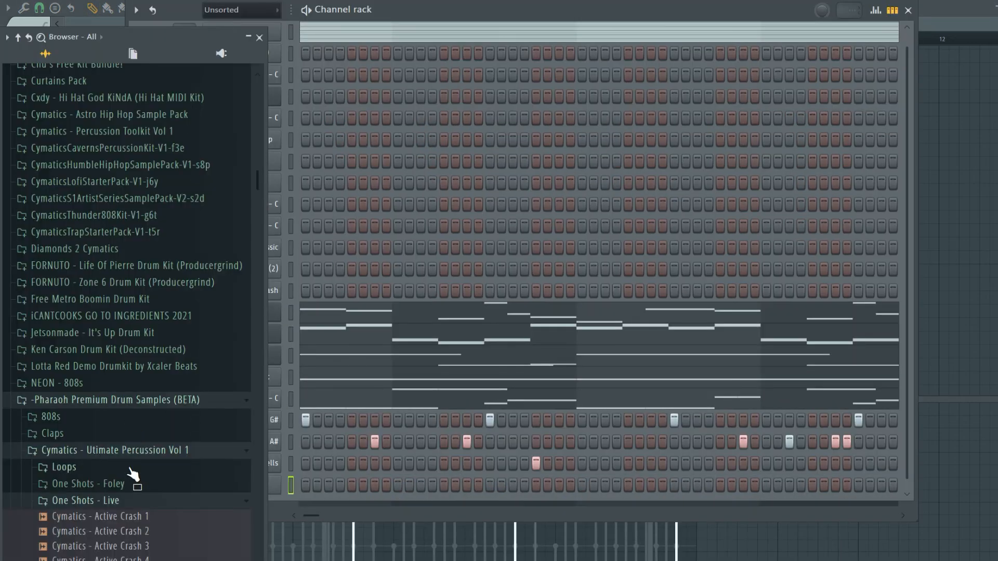
left_click(101, 404)
left_click(262, 40)
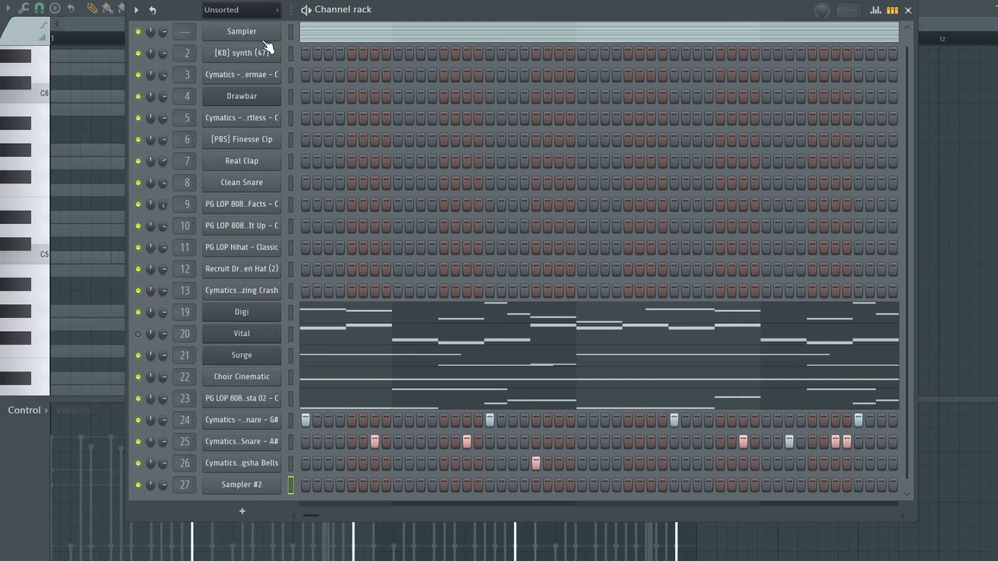
left_click(260, 275)
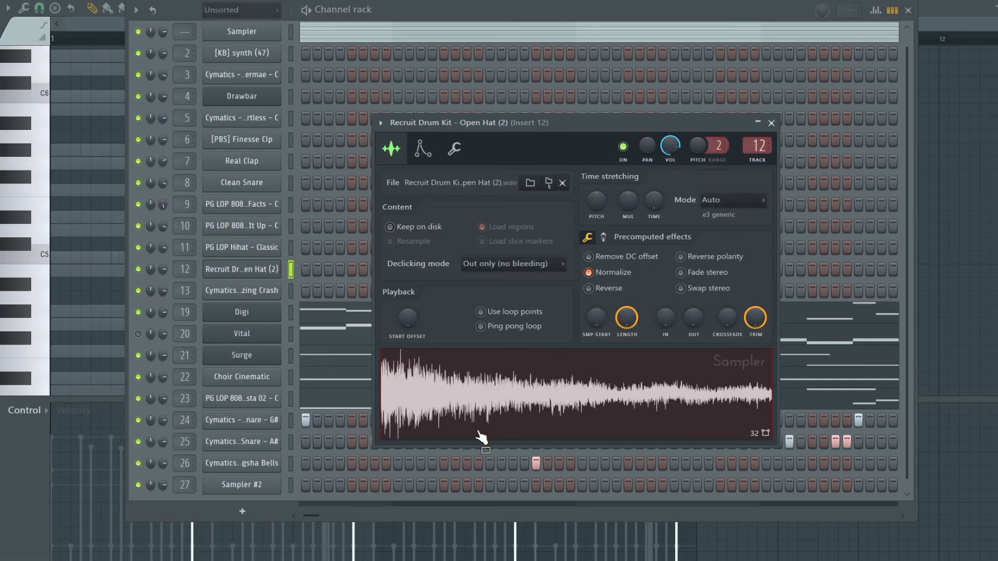
key("Escape")
key("space")
left_click(421, 269)
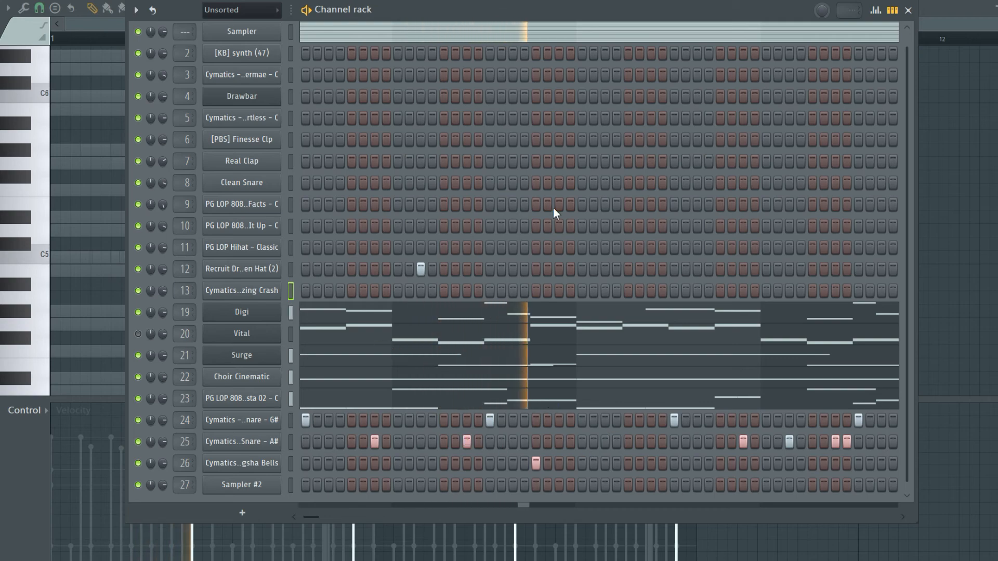
key("space")
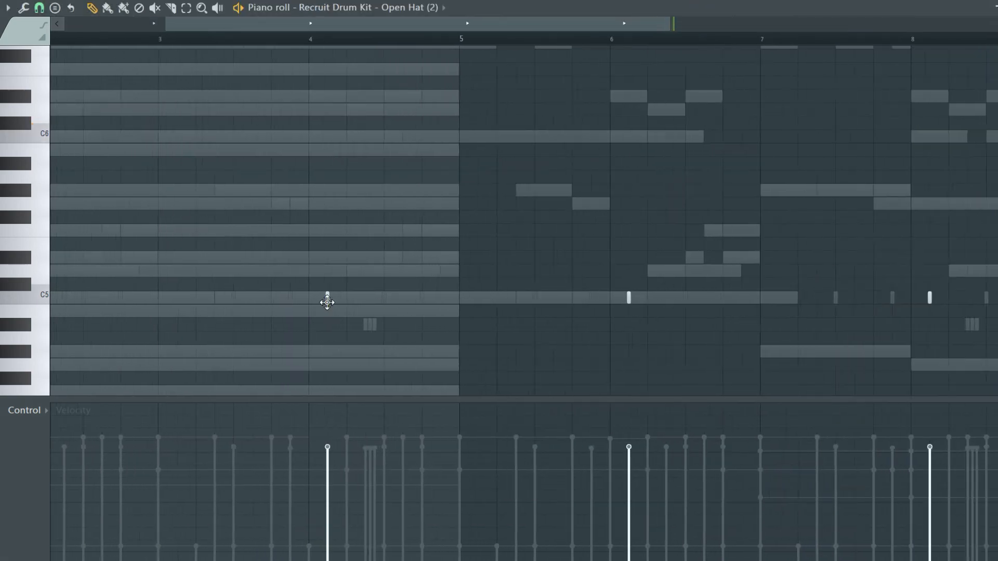
Repeat the open hat hit every two bars through bar 8 and shift the hits in bars 4 and 8 two steps to the right.
scroll(327, 303, "up", 2)
scroll(626, 297, "down", 6)
scroll(632, 301, "up", 4)
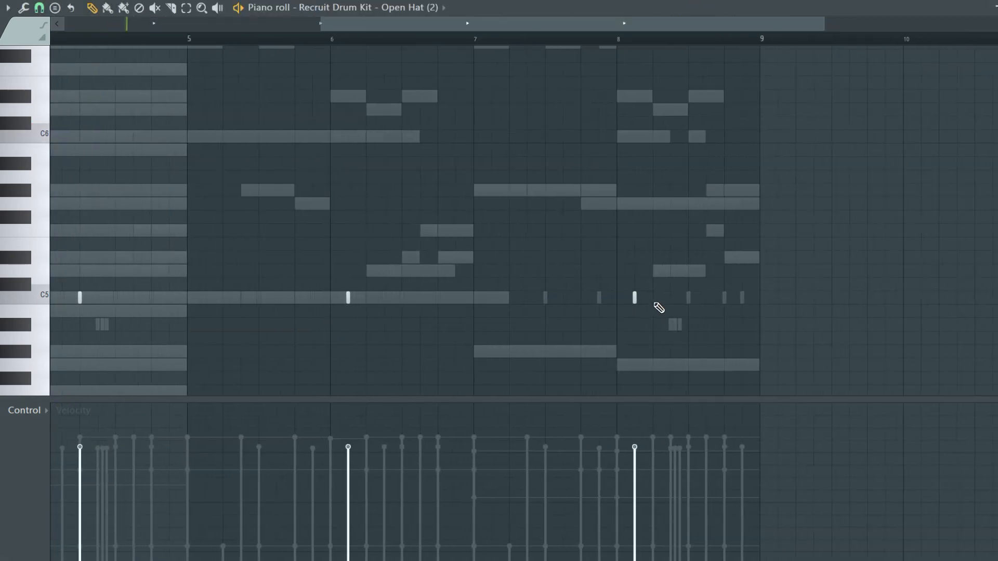
scroll(630, 345, "down", 3)
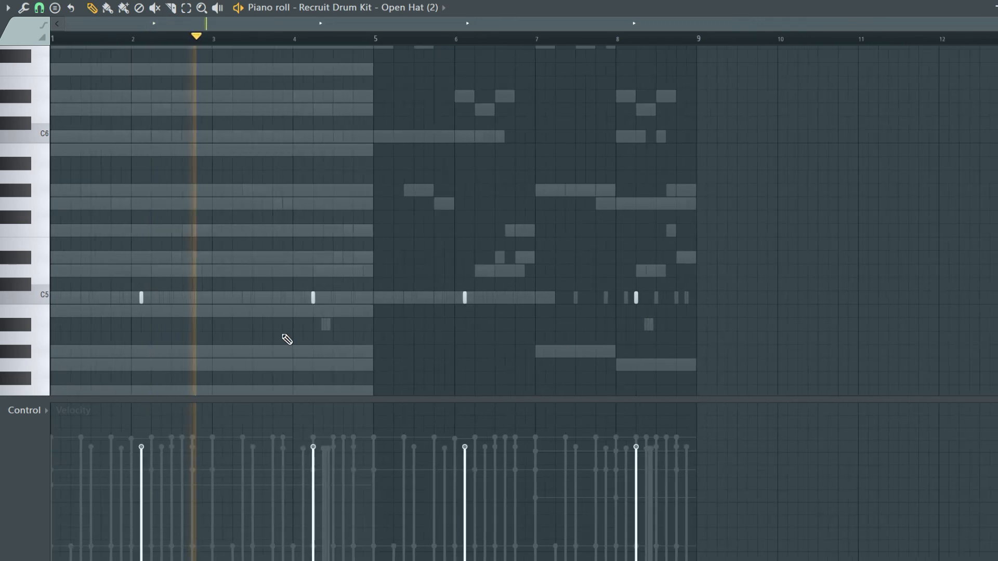
scroll(312, 332, "up", 4)
scroll(359, 349, "down", 3)
scroll(359, 349, "down", 1)
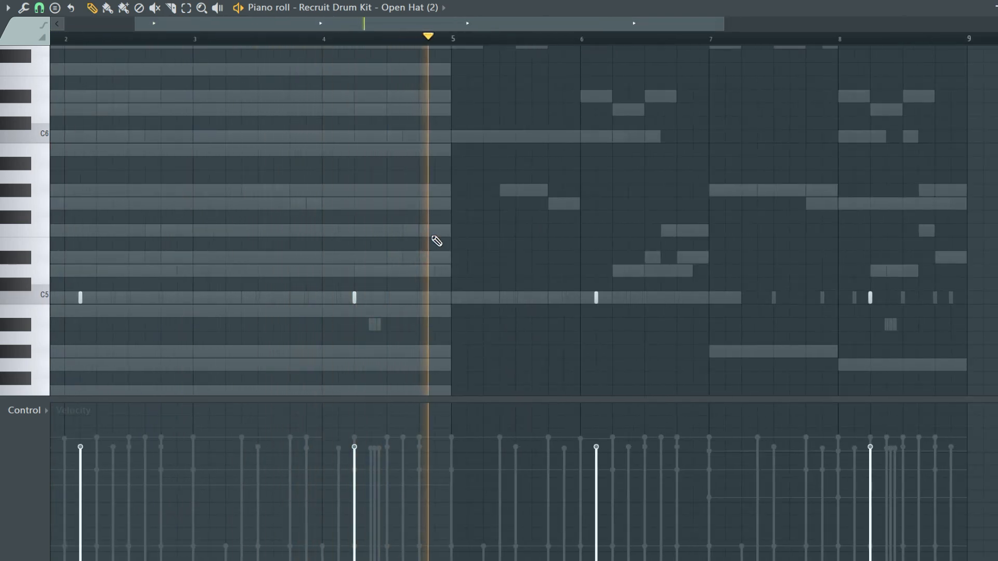
scroll(452, 271, "down", 2)
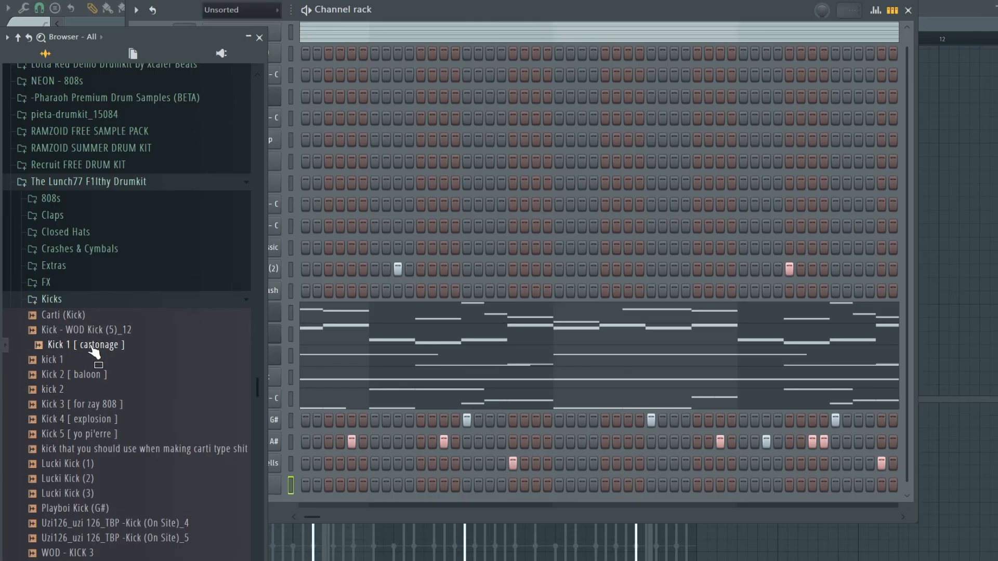
Load Kick 1 [ cartonage ] from The Lunch77 F1lthy Drumkit's Kicks folder into the Sampler #2 channel and check its sample settings.
left_click_drag(94, 352, 263, 482)
scroll(259, 465, "down", 4)
scroll(156, 296, "up", 7)
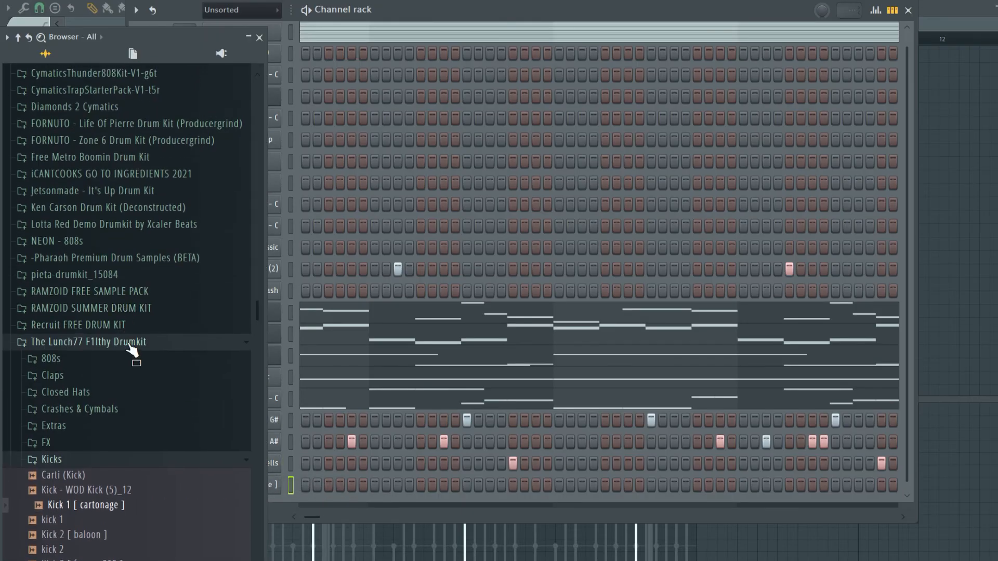
left_click(130, 345)
left_click(261, 38)
left_click(243, 486)
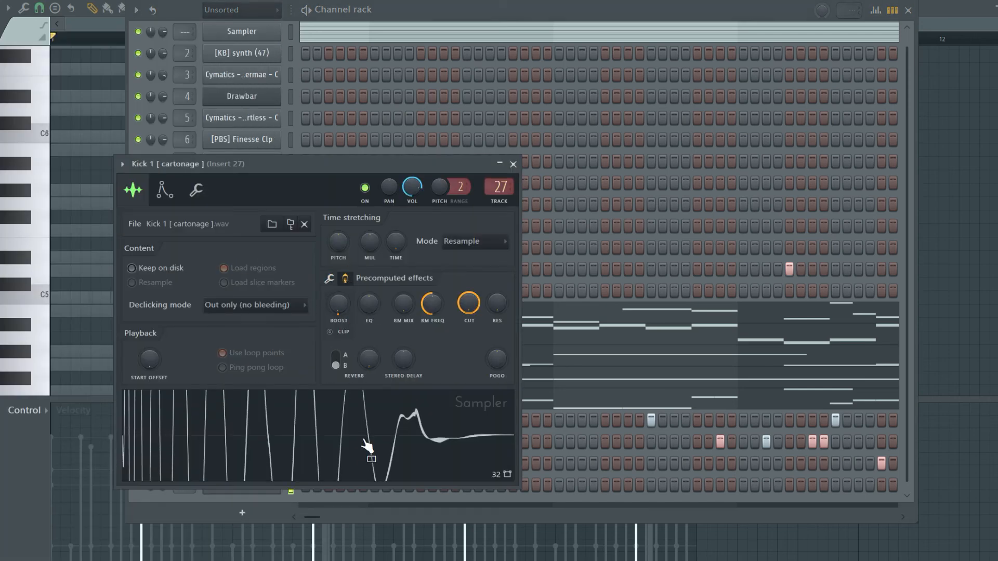
left_click(514, 164)
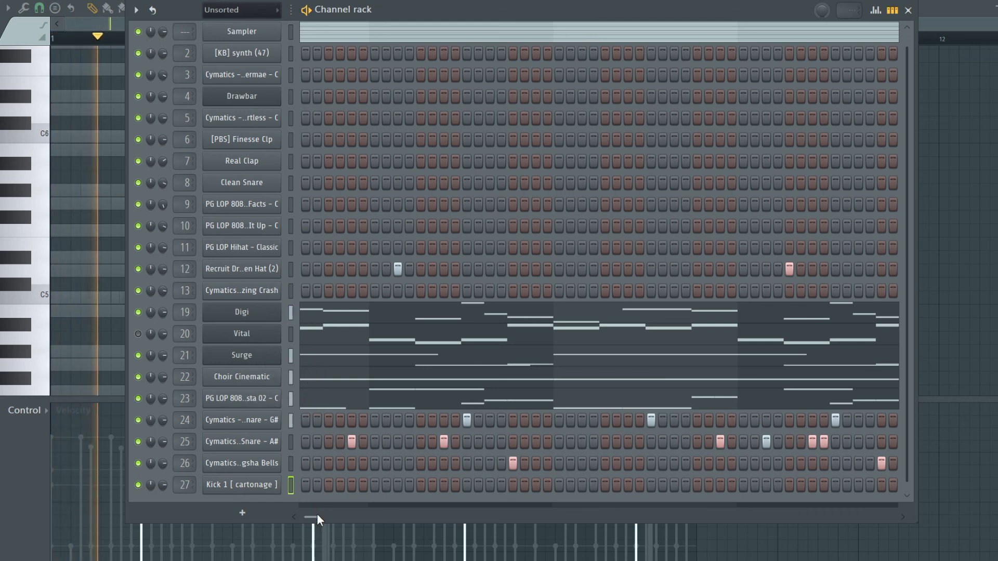
Copy the Hacked My Insta 02 808 notes into the Kick 1 [ cartonage ] channel and open them in the piano roll.
right_click(281, 406)
left_click(449, 411)
key("space")
right_click(262, 490)
left_click(453, 451)
left_click(360, 491)
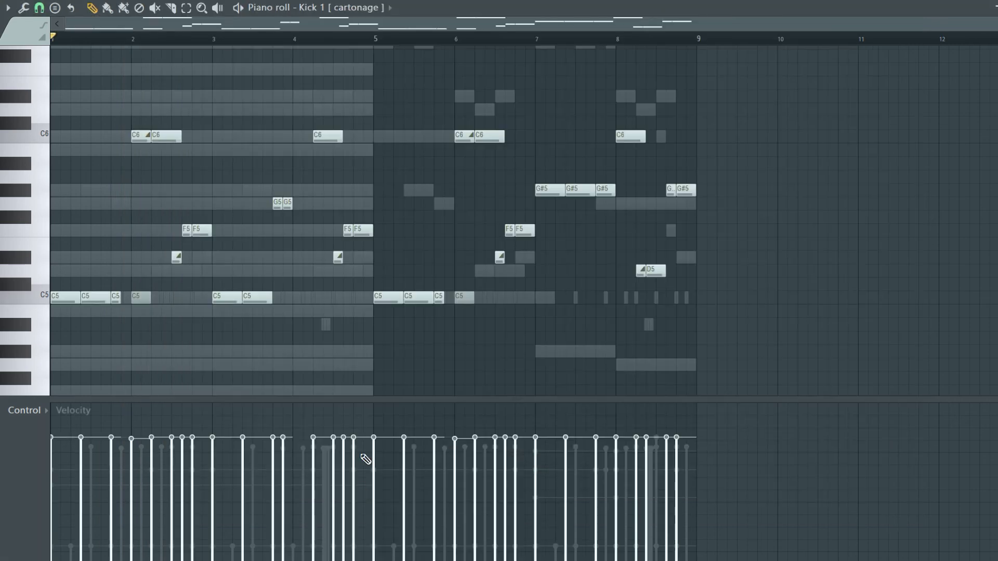
Limit all Kick 1 notes to C5 with the limiter / transposer and play the pattern.
key("alt+k")
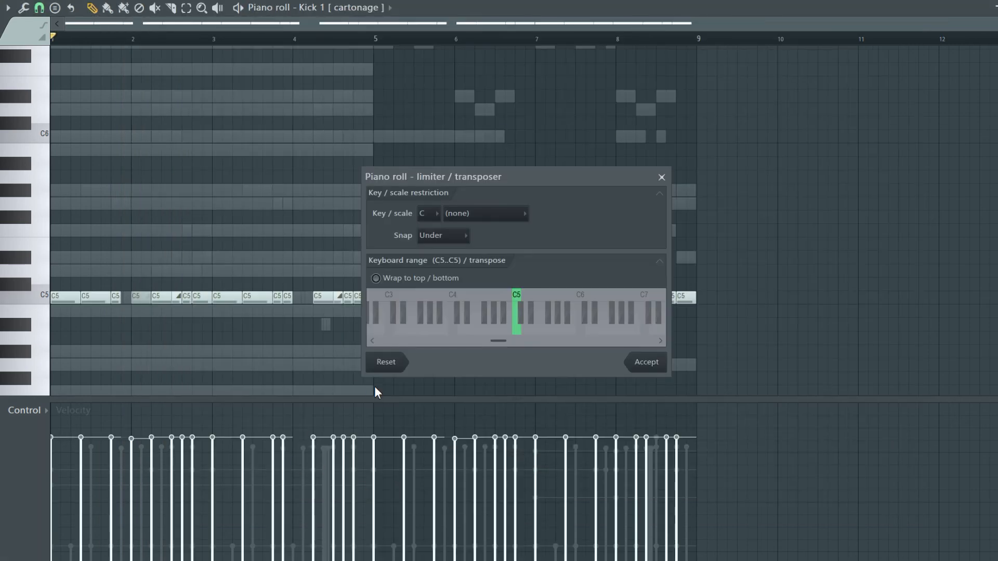
left_click(650, 366)
scroll(57, 317, "up", 1)
key("space")
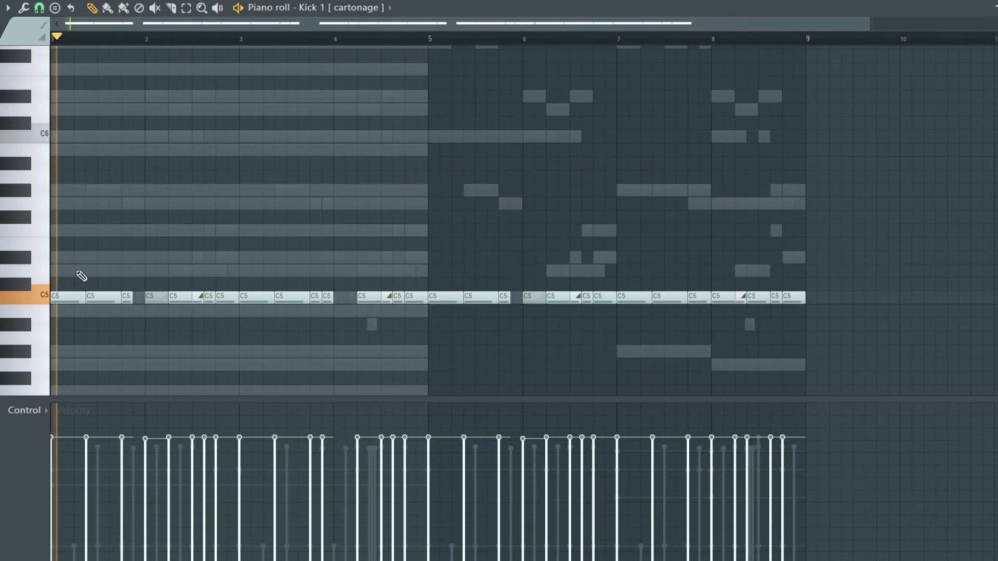
Delete the slide notes from the Kick 1 pattern in bars 2, 4 and 6 during playback.
scroll(229, 322, "up", 5)
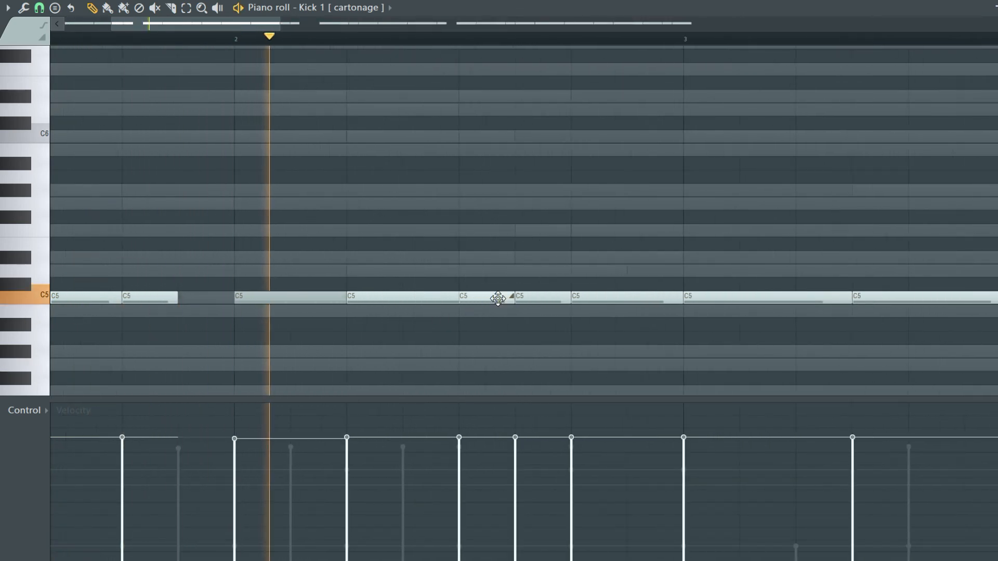
scroll(535, 329, "down", 3)
scroll(516, 316, "up", 2)
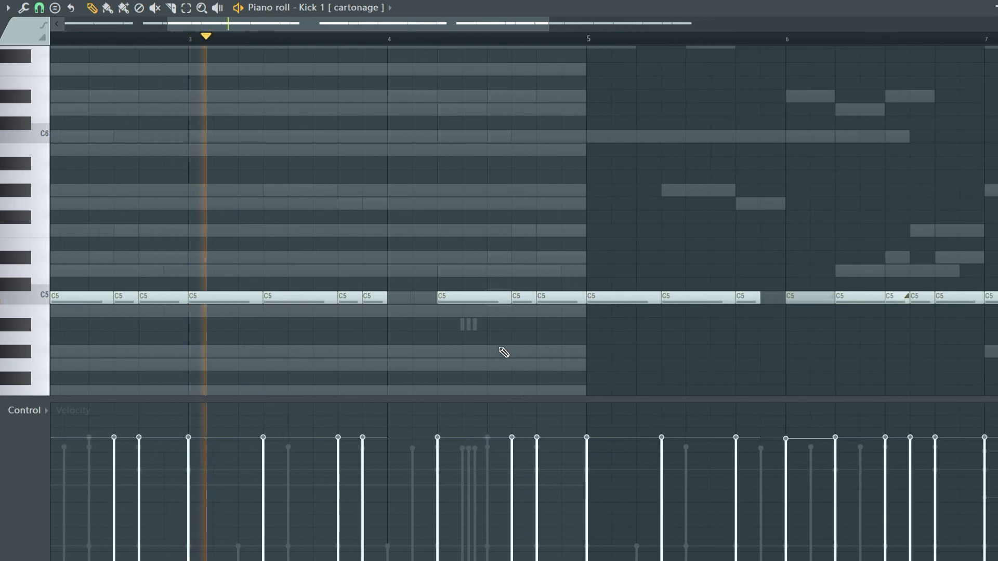
scroll(551, 343, "down", 3)
scroll(660, 323, "up", 3)
scroll(608, 330, "down", 5, "ctrl")
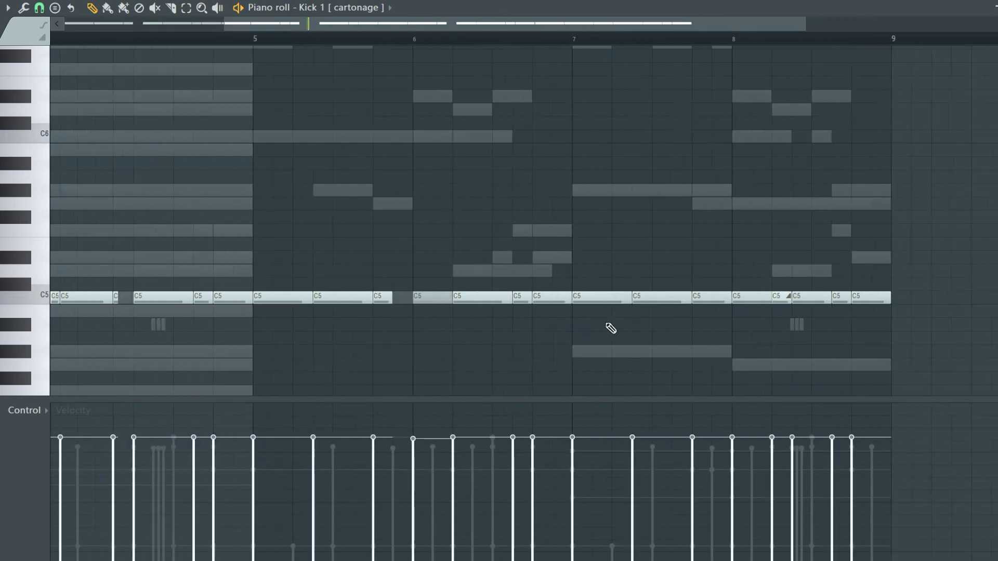
Delete the slide note in bar 8 of the Kick 1 pattern and bring up the channel rack.
scroll(290, 334, "up", 3, "ctrl")
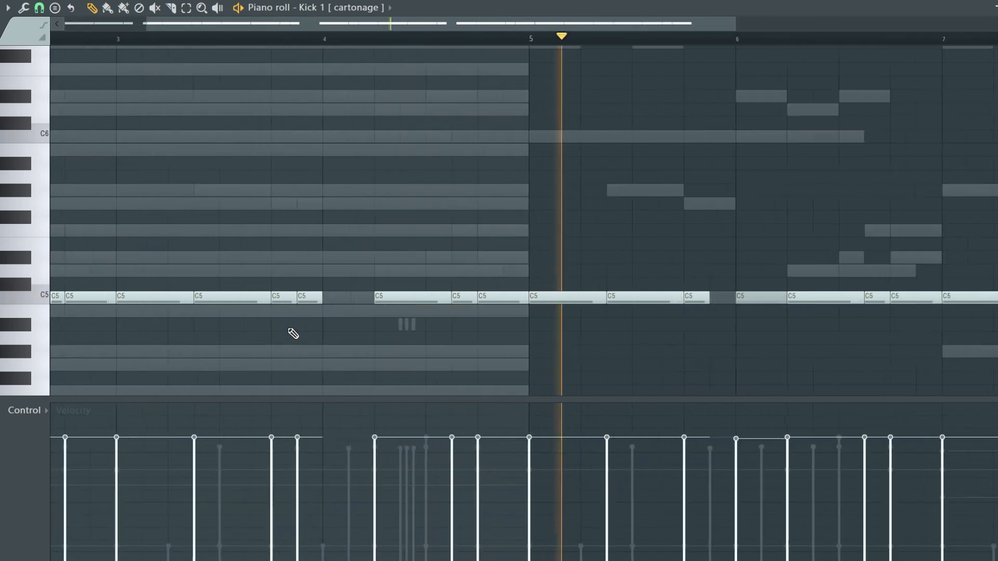
scroll(208, 260, "down", 4, "ctrl")
scroll(557, 363, "up", 2, "ctrl")
scroll(535, 372, "down", 2, "ctrl")
scroll(542, 377, "up", 4, "ctrl")
scroll(559, 380, "down", 3, "ctrl")
scroll(548, 353, "up", 5, "ctrl")
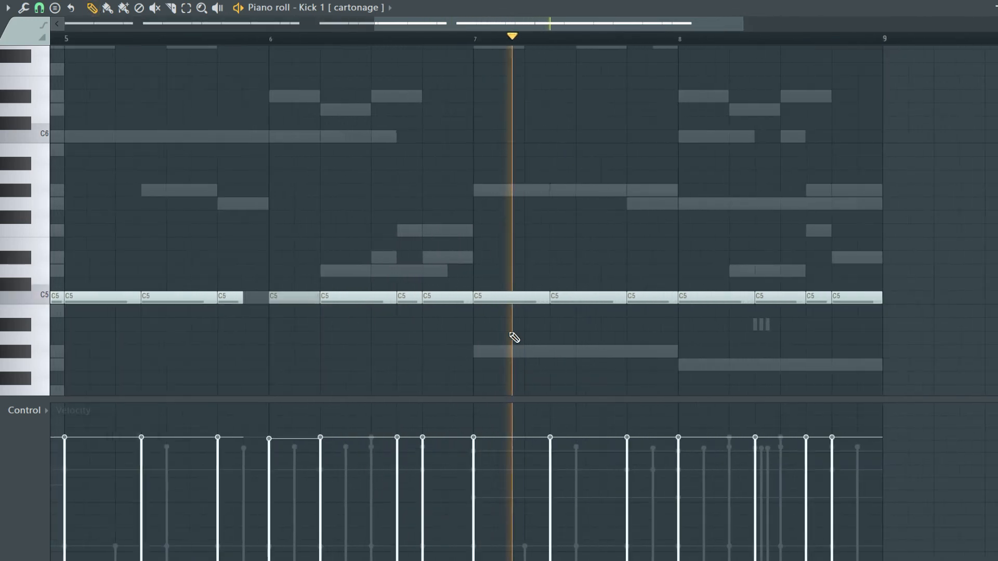
scroll(467, 333, "down", 5, "ctrl")
scroll(598, 366, "up", 3, "ctrl")
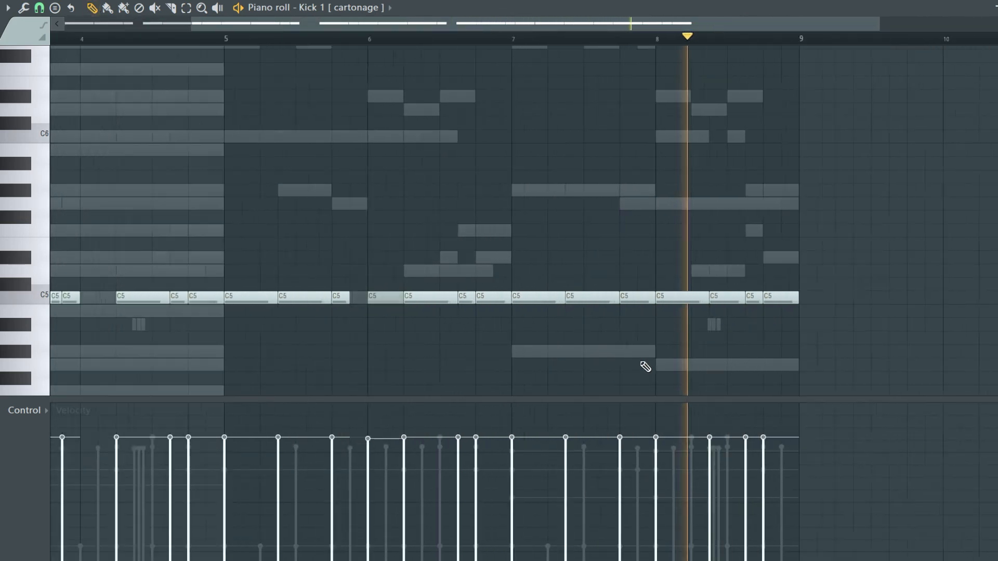
scroll(633, 368, "down", 4, "ctrl")
key("F6")
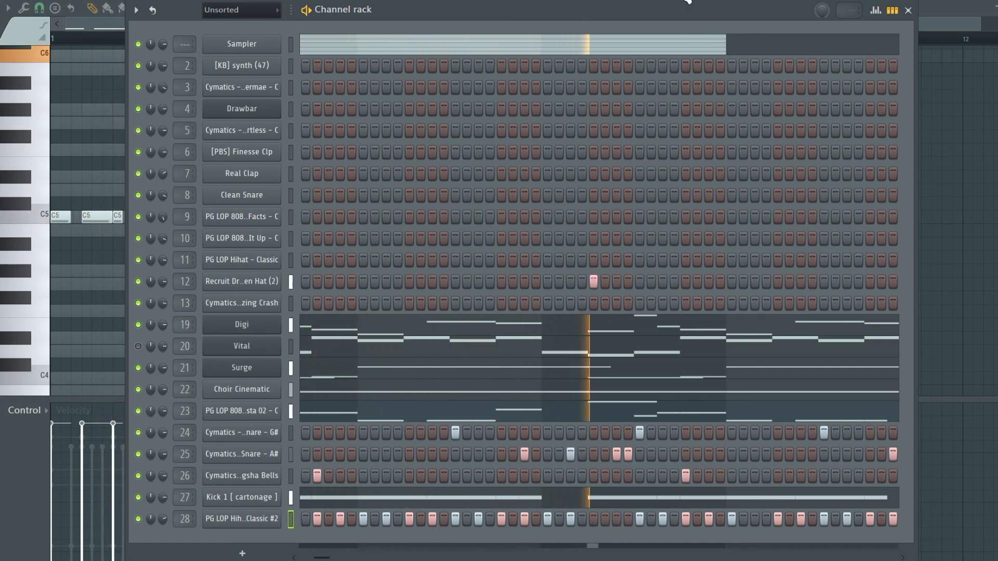
Open the PG LOP Hihat - Classic #2 pattern in the piano roll and show note velocity in its control lane.
left_click(699, 1)
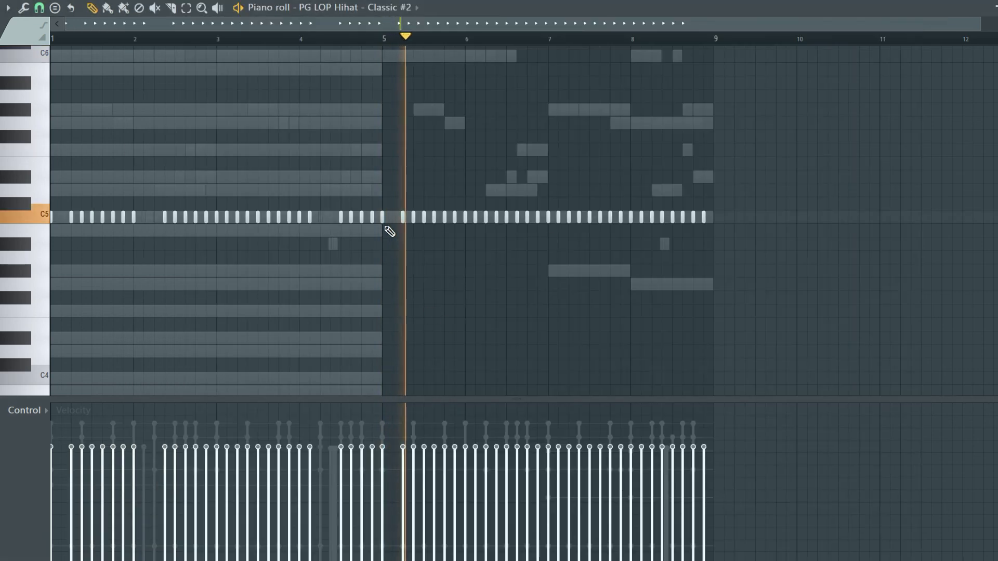
left_click(24, 410)
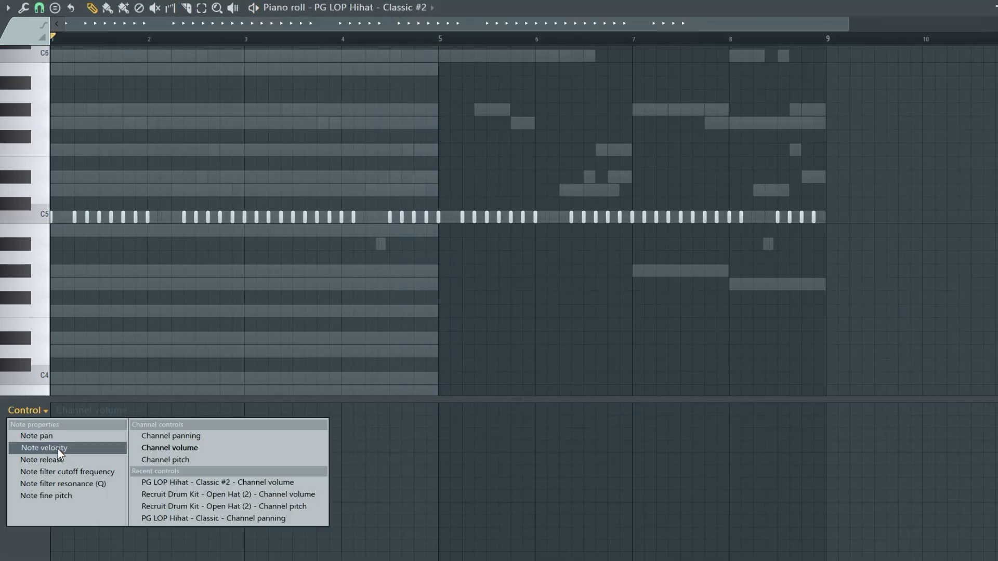
left_click(58, 449)
scroll(31, 451, "up", 4)
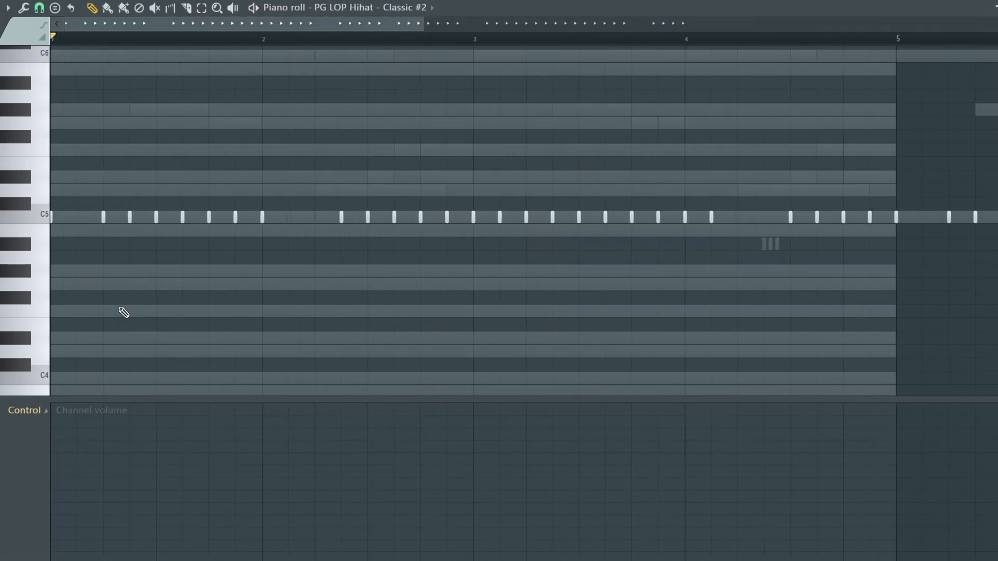
left_click(24, 411)
left_click(50, 454)
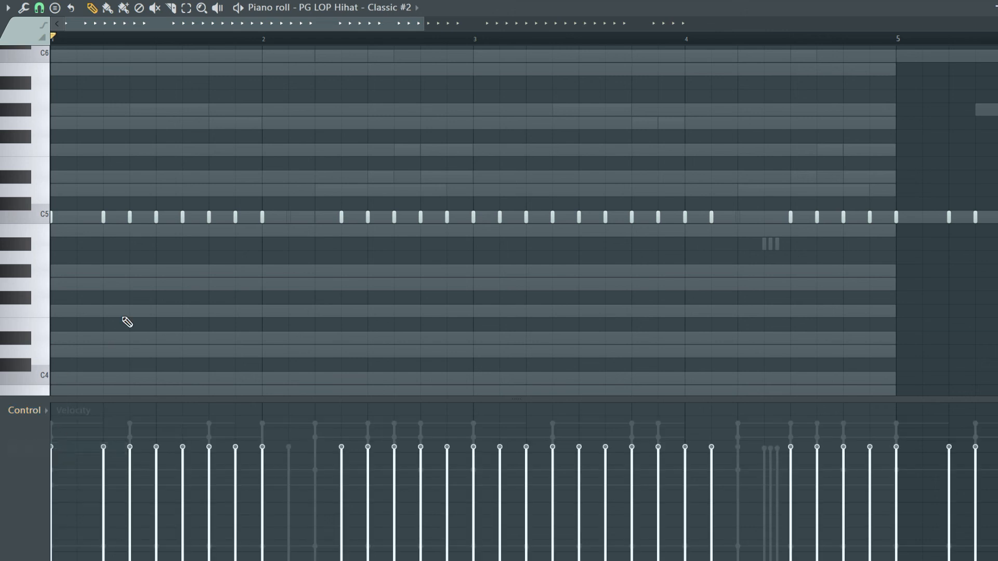
Lower the velocity of alternate hi-hat notes and fill the C5 note gaps in bars 2 and 4 while playing the pattern.
scroll(120, 345, "up", 3)
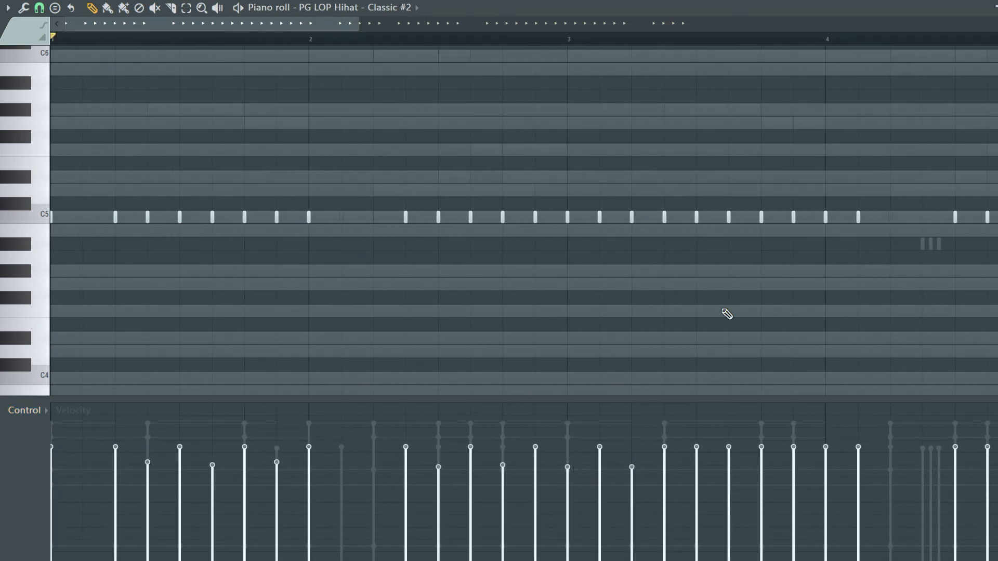
scroll(434, 216, "up", 2)
key("space")
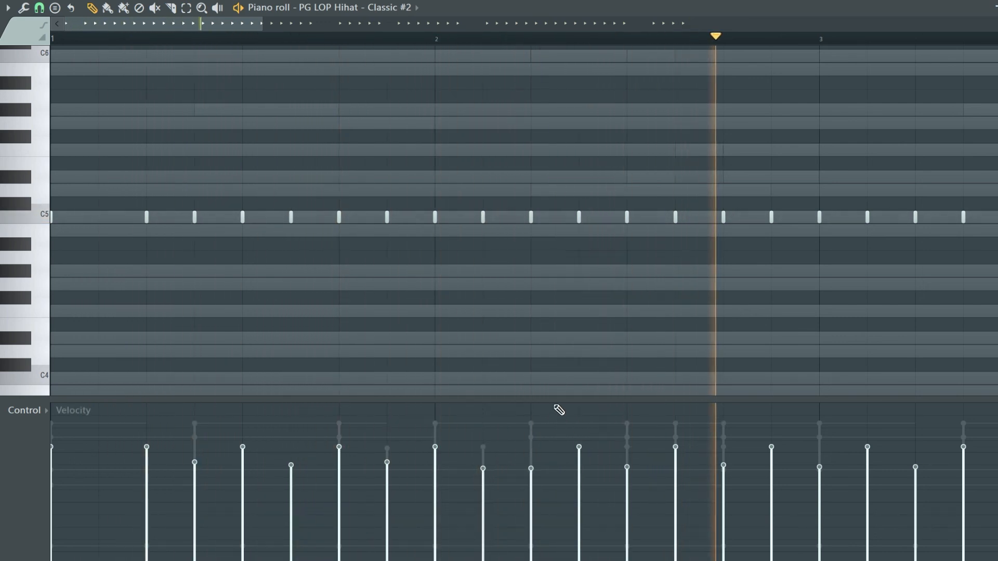
scroll(547, 388, "down", 2)
scroll(547, 387, "down", 1)
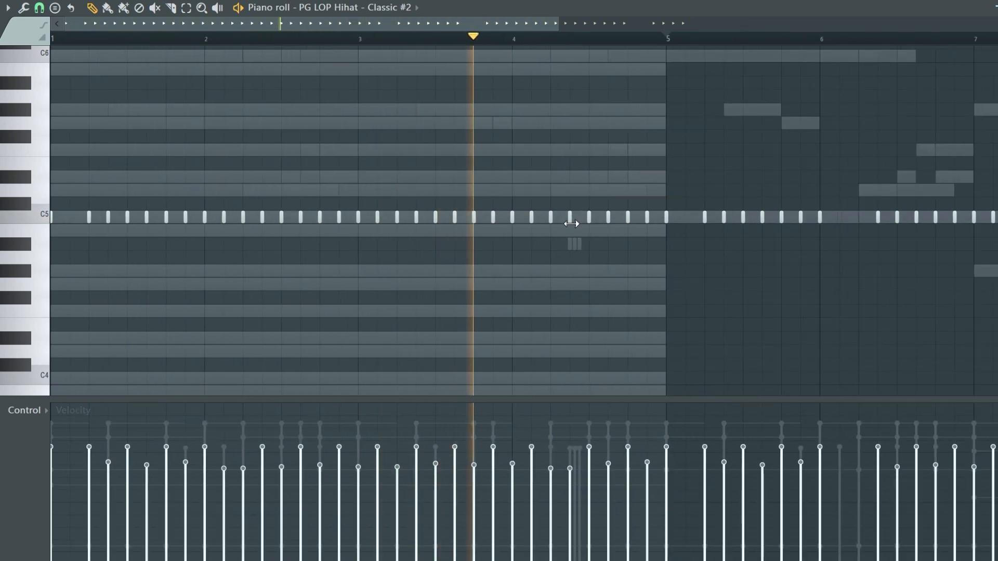